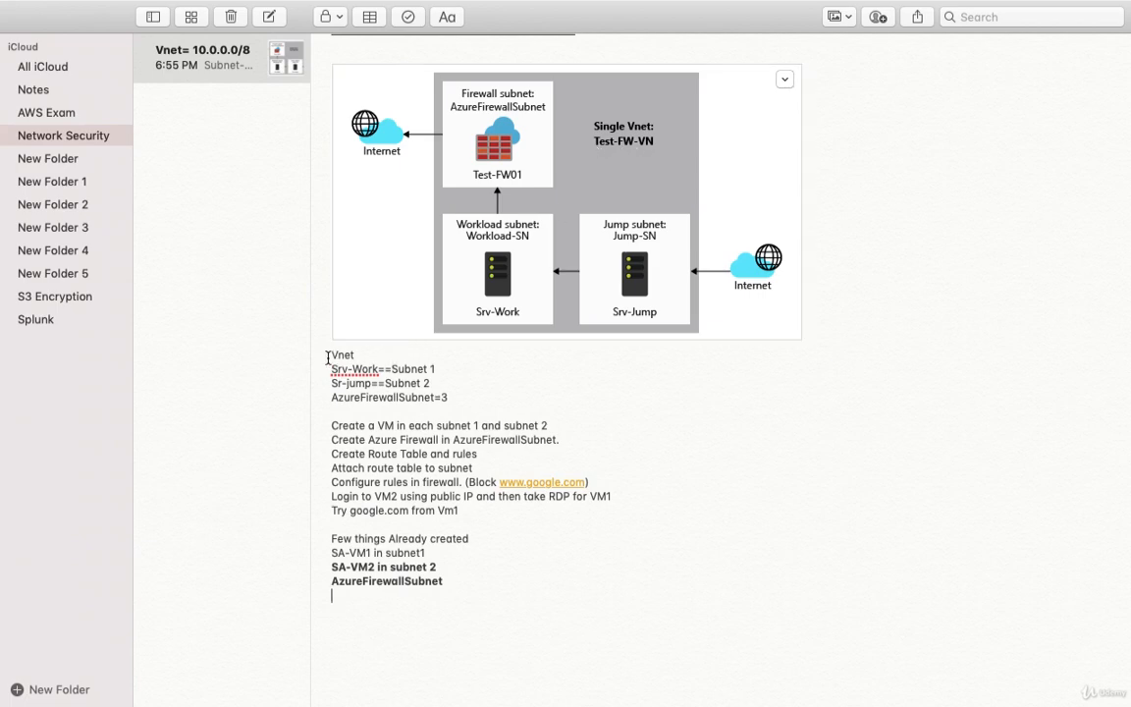
Step: Prefix the Vnet line with 'SA-' and highlight Subnet 2, Subnet 1 and AzureFirewallSubnet
left_click(329, 356)
type("SA-")
left_click_drag(385, 383, 432, 382)
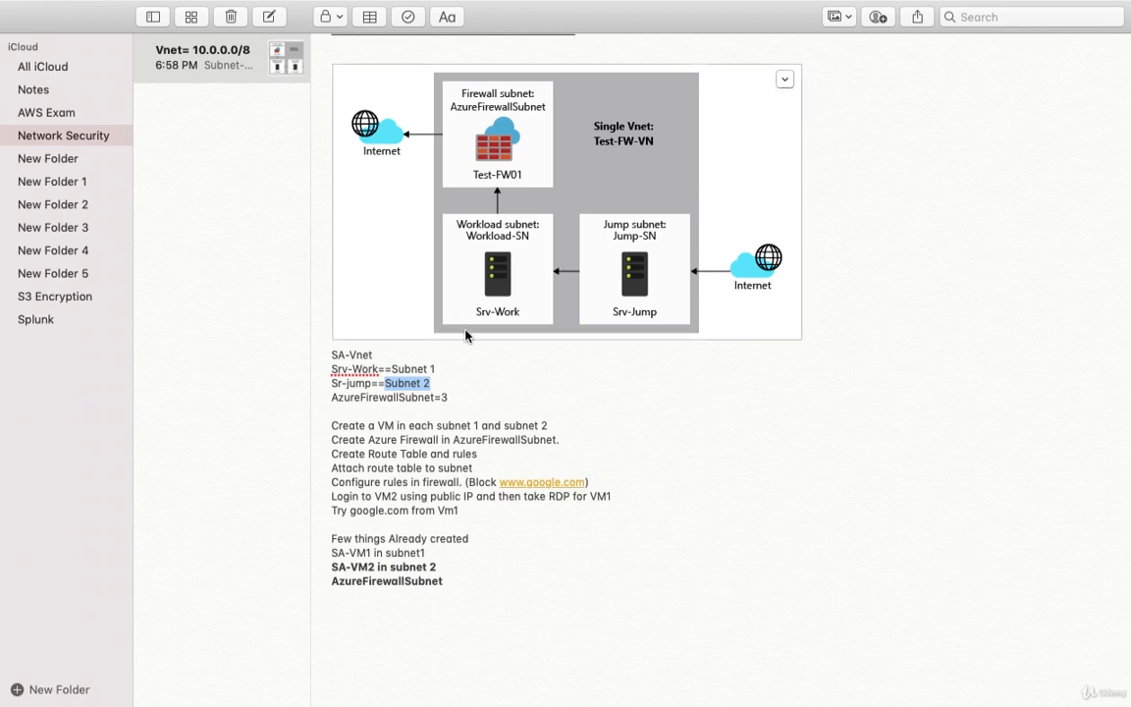
left_click_drag(392, 369, 438, 370)
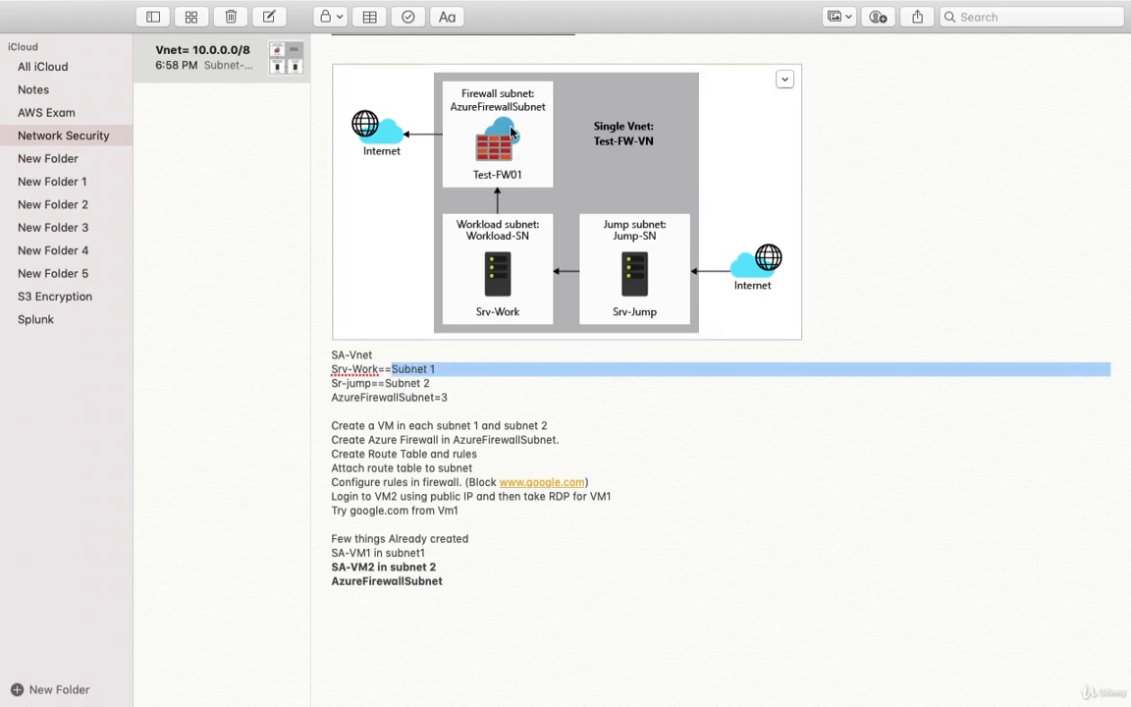
left_click(433, 397)
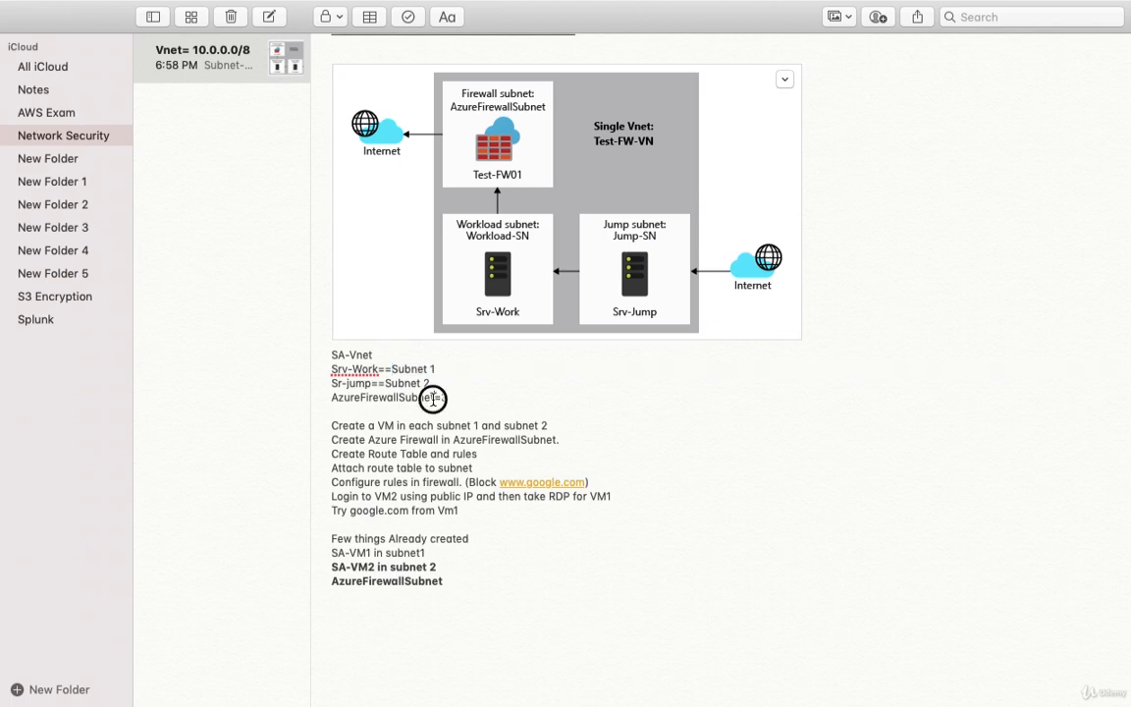
left_click_drag(433, 398, 328, 397)
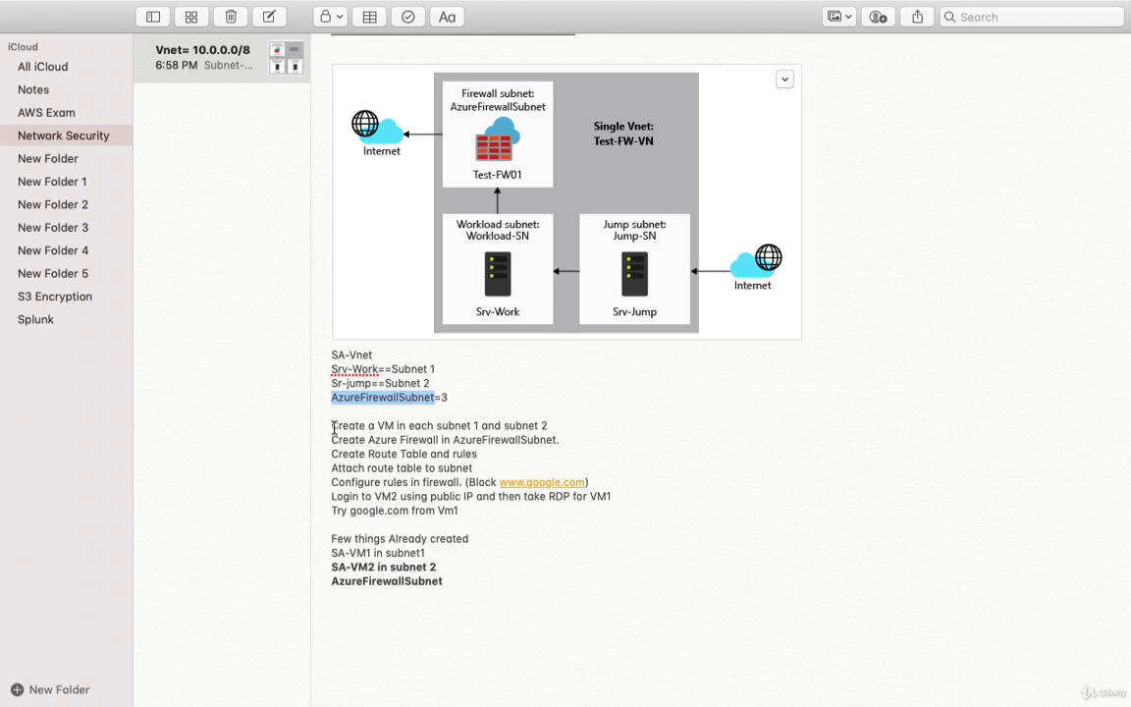
left_click_drag(333, 425, 545, 424)
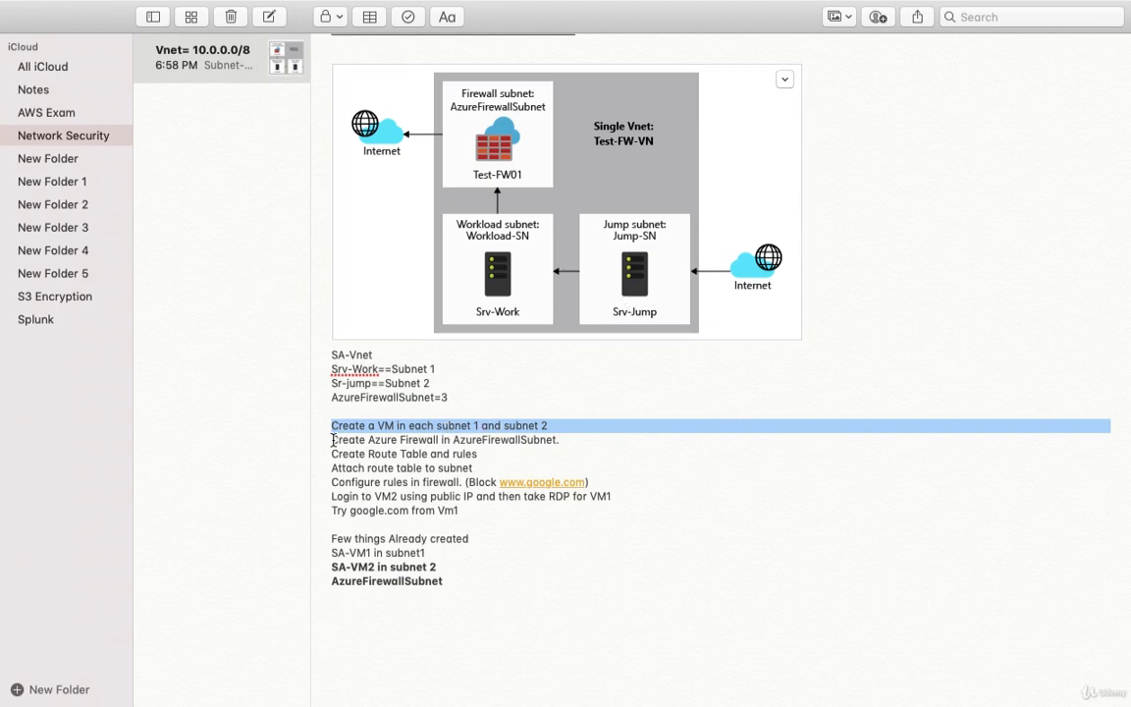
left_click_drag(331, 440, 562, 441)
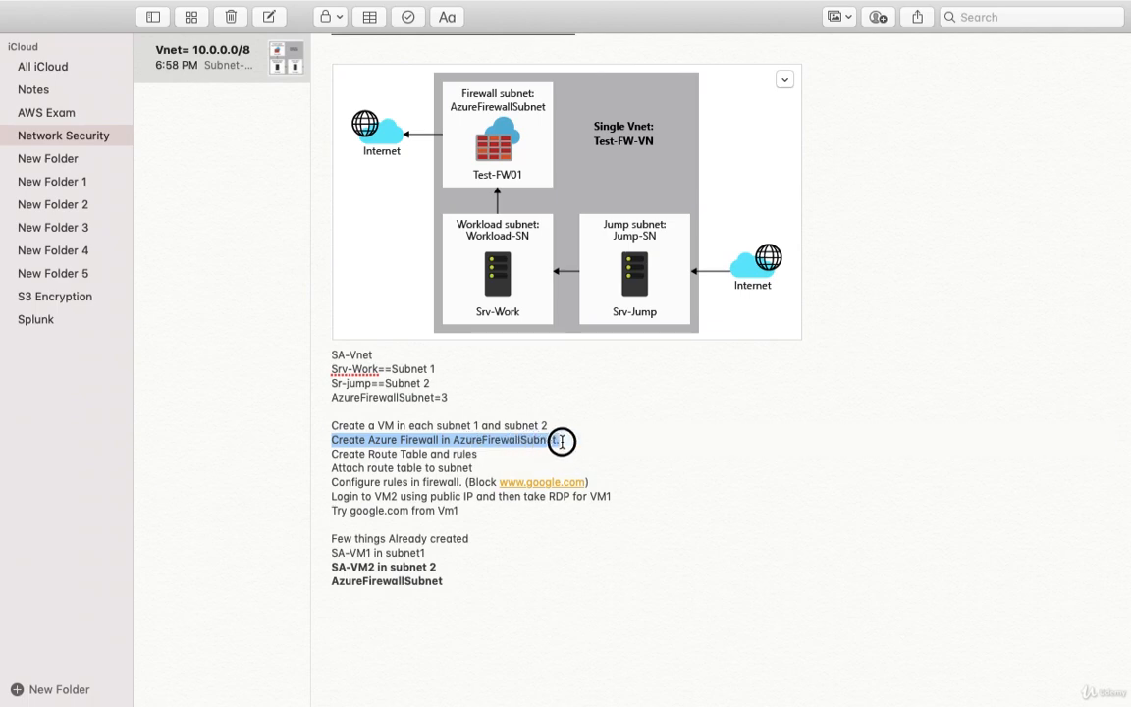
left_click_drag(562, 441, 561, 440)
left_click(388, 441)
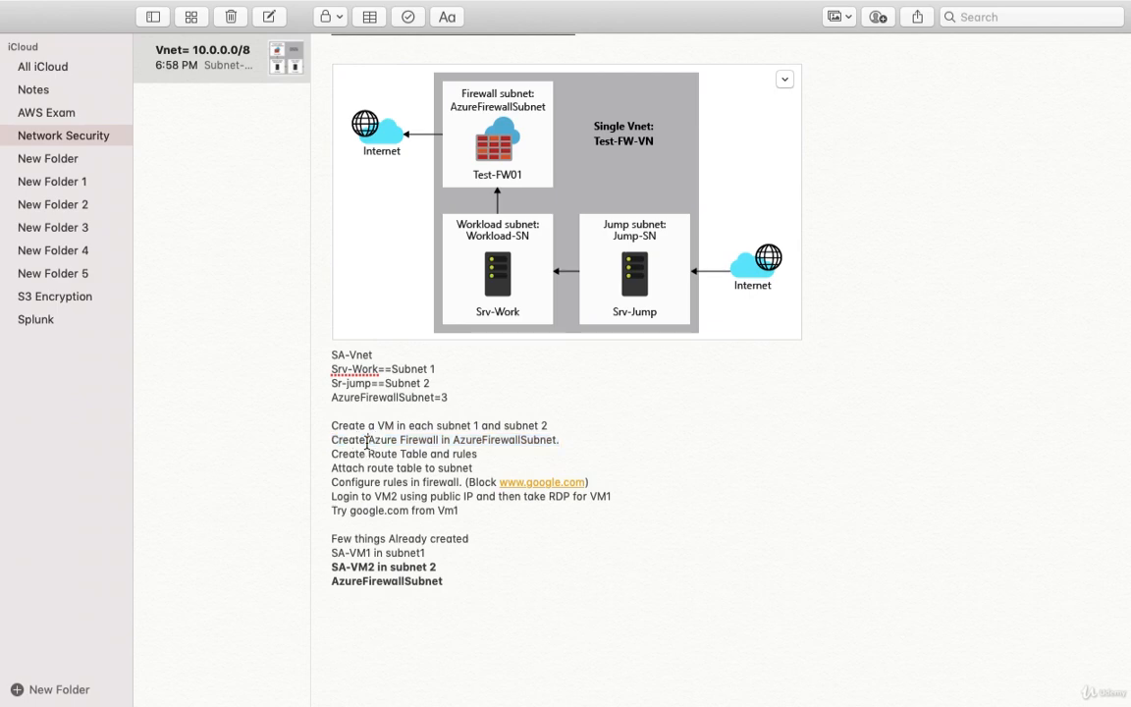
left_click_drag(334, 441, 562, 441)
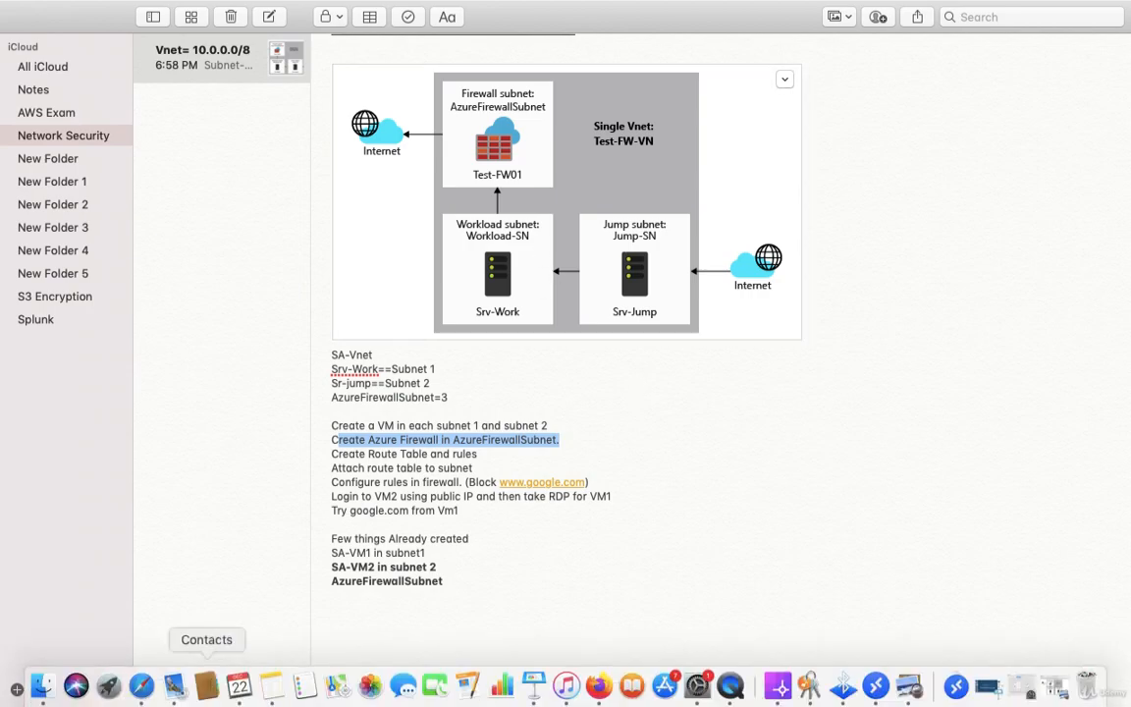
Step: Switch to the Azure portal, view Virtual machines, then search 'azure firew' and open Firewalls
left_click(143, 689)
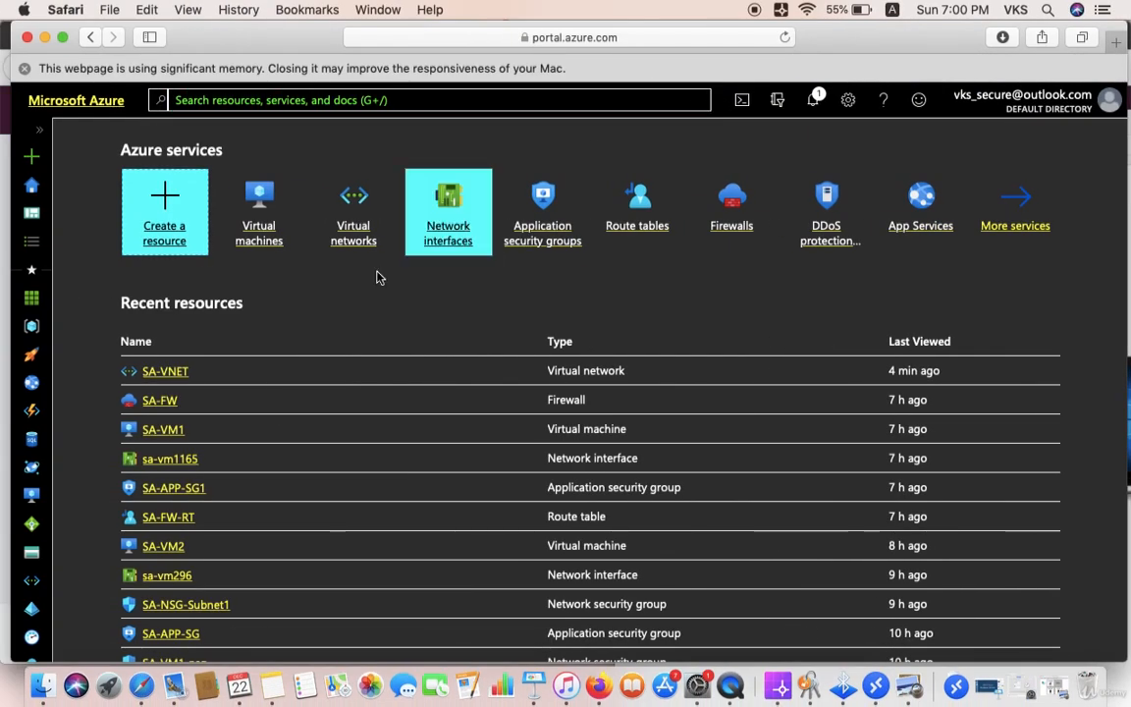
left_click(261, 246)
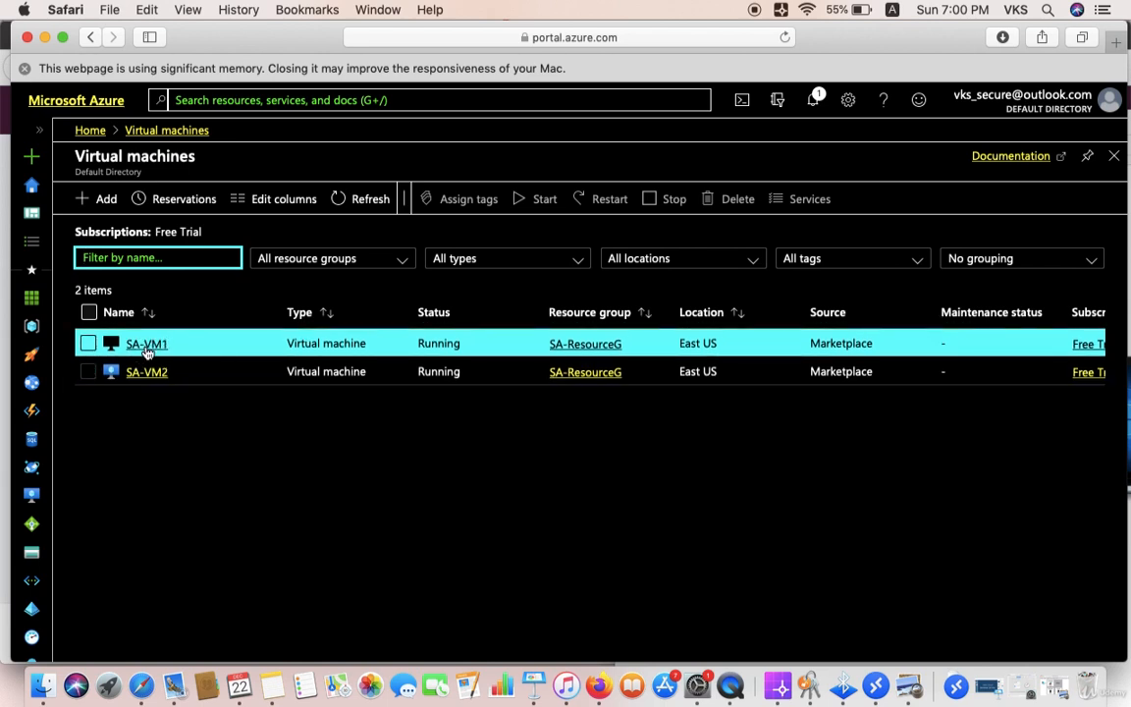
left_click(264, 102)
type("az")
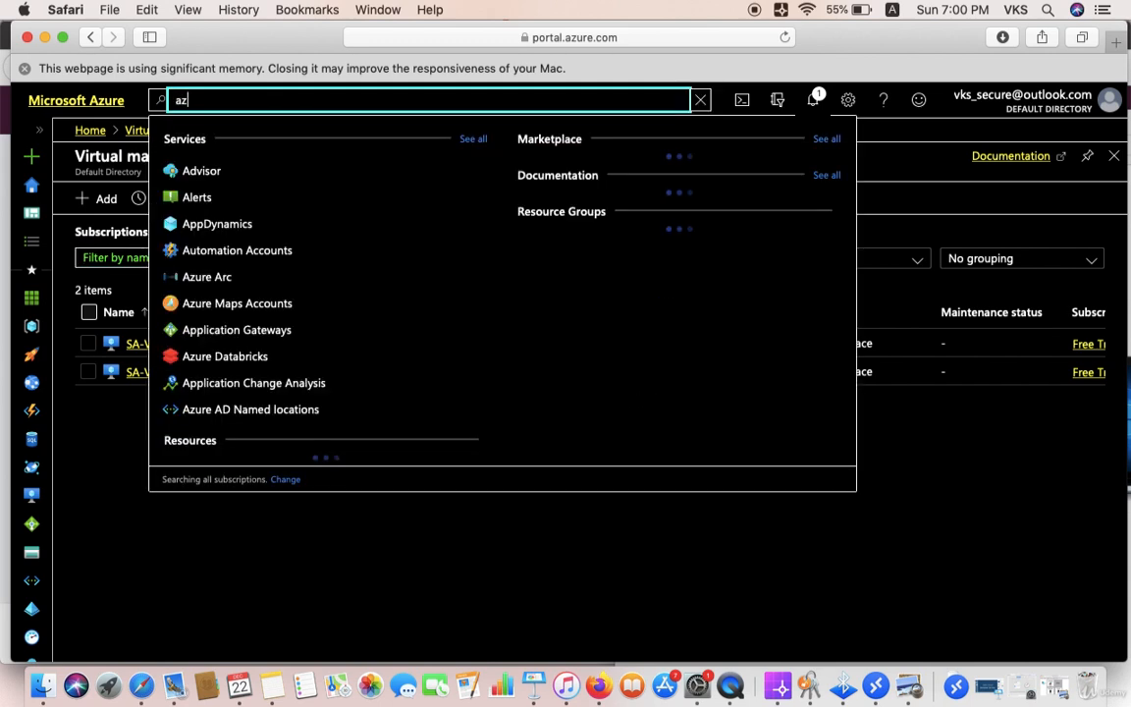
type("ure firew")
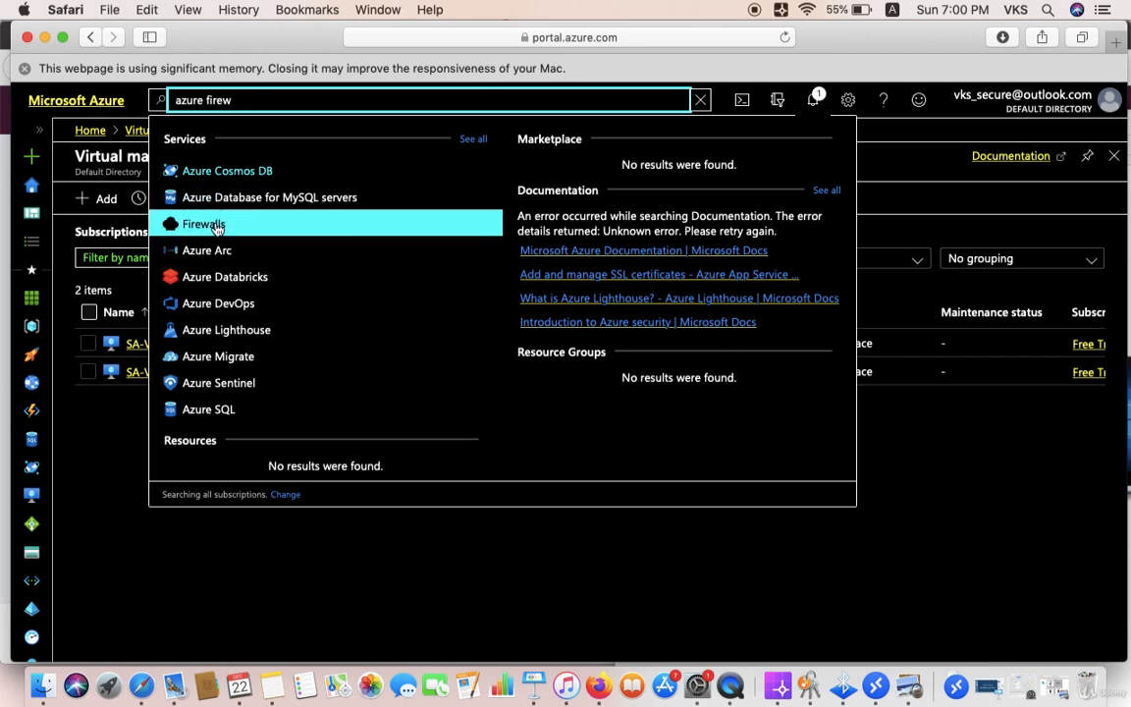
left_click(216, 225)
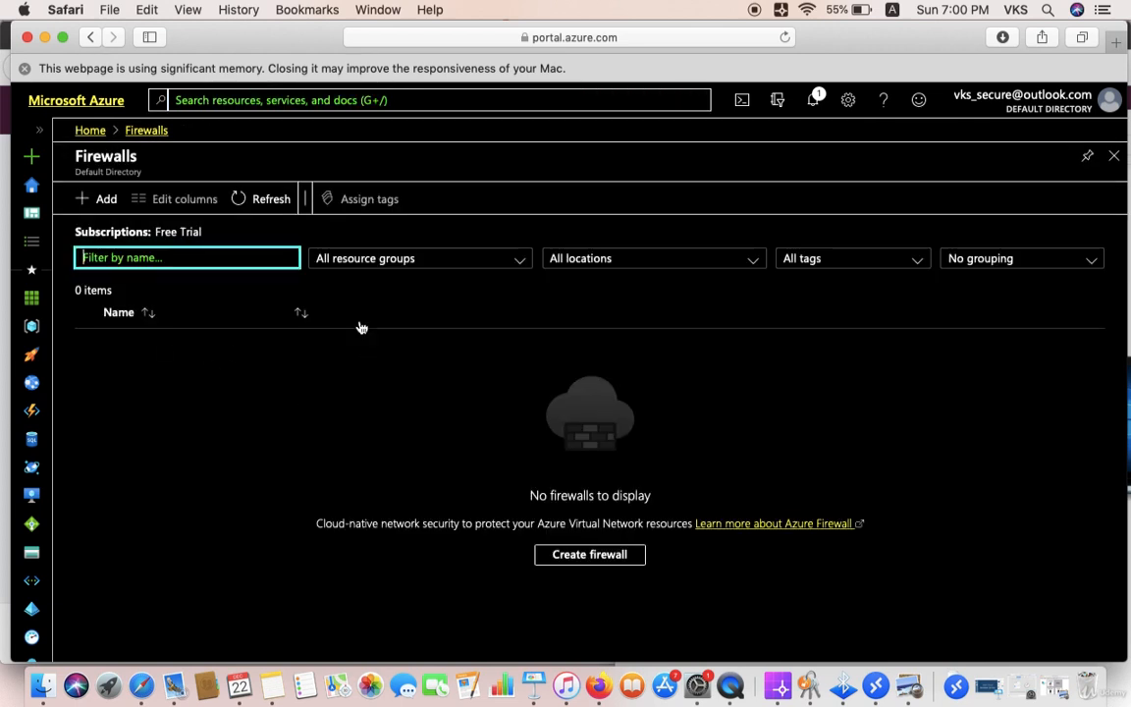
Step: Begin a new firewall named SA-FW1 in resource group SA-ResourceG
left_click(579, 556)
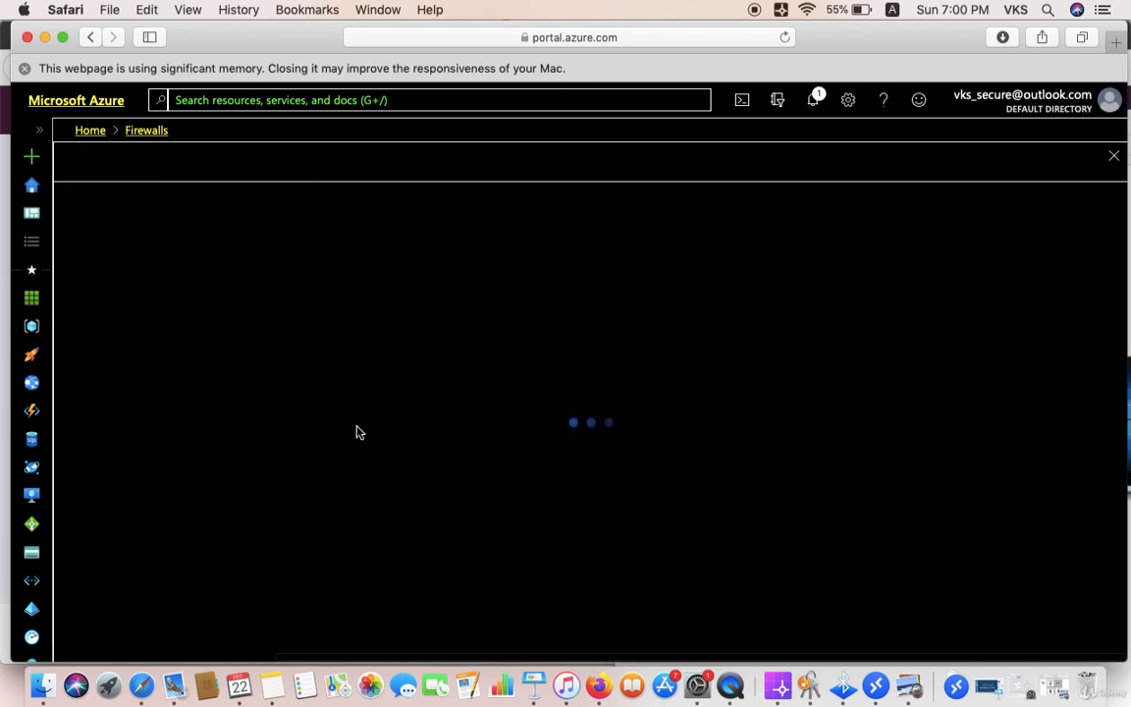
left_click(324, 404)
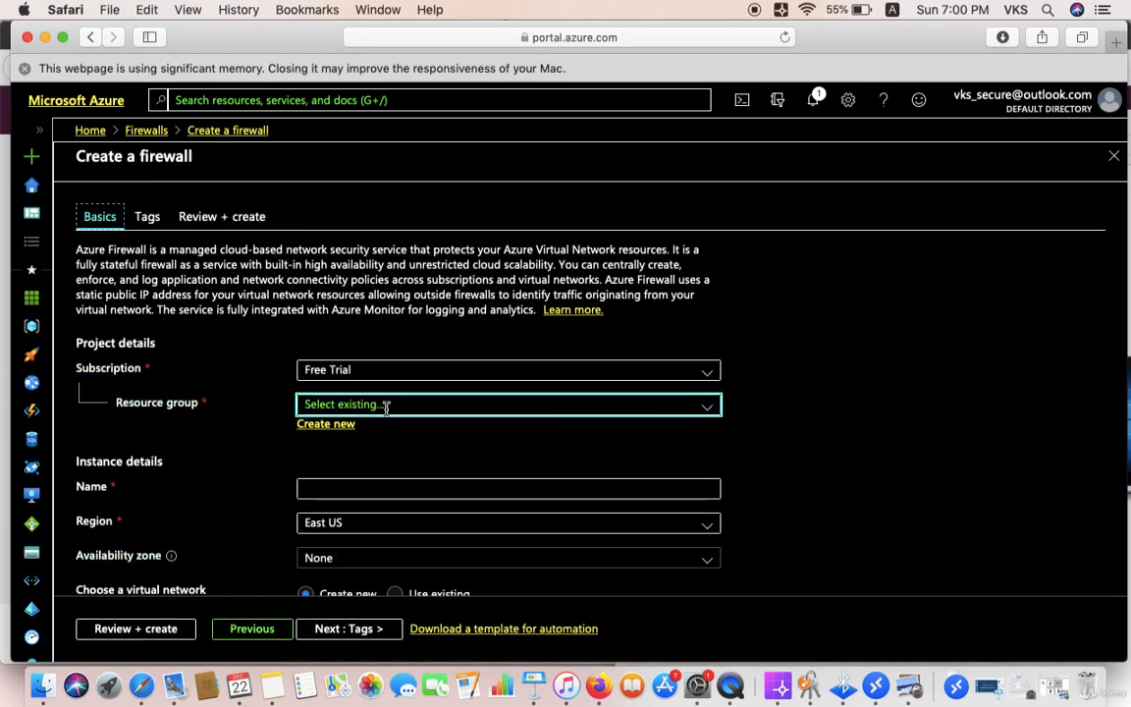
left_click(384, 405)
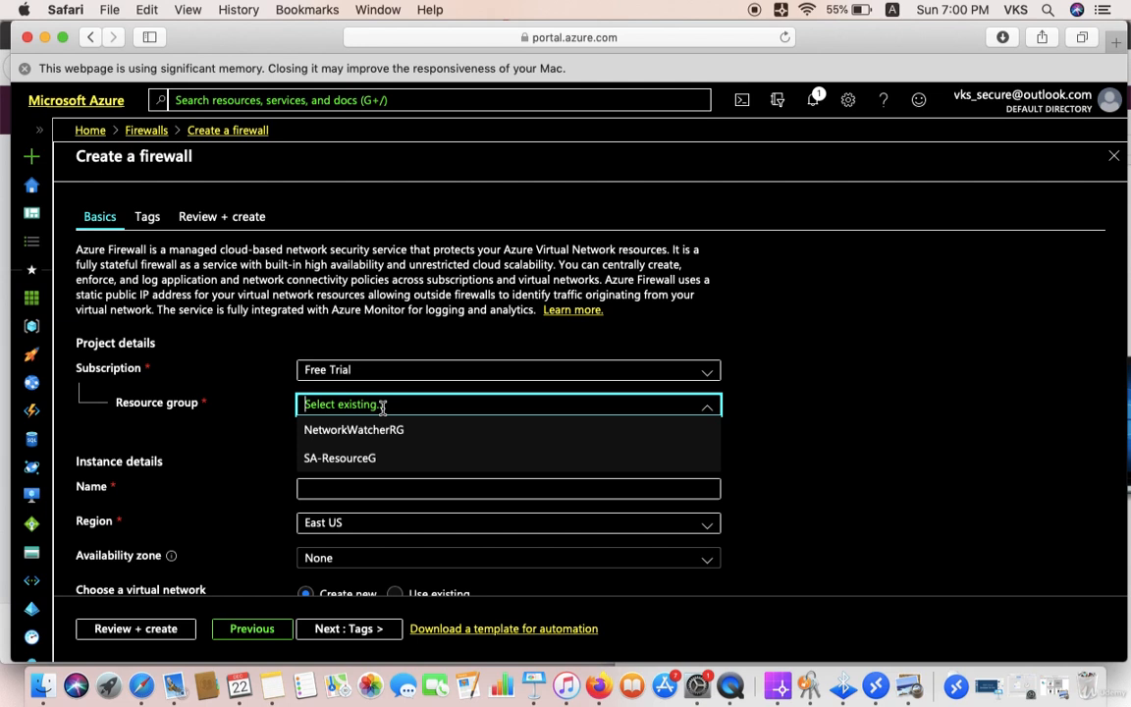
left_click(369, 461)
left_click(329, 487)
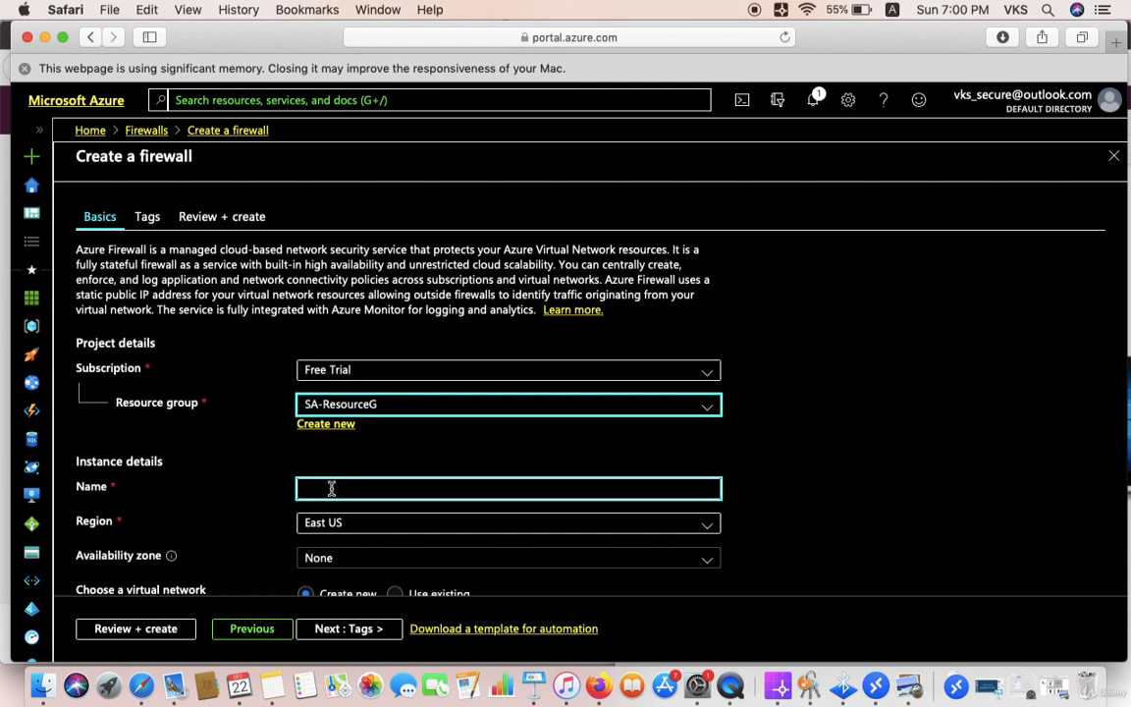
type("SA-")
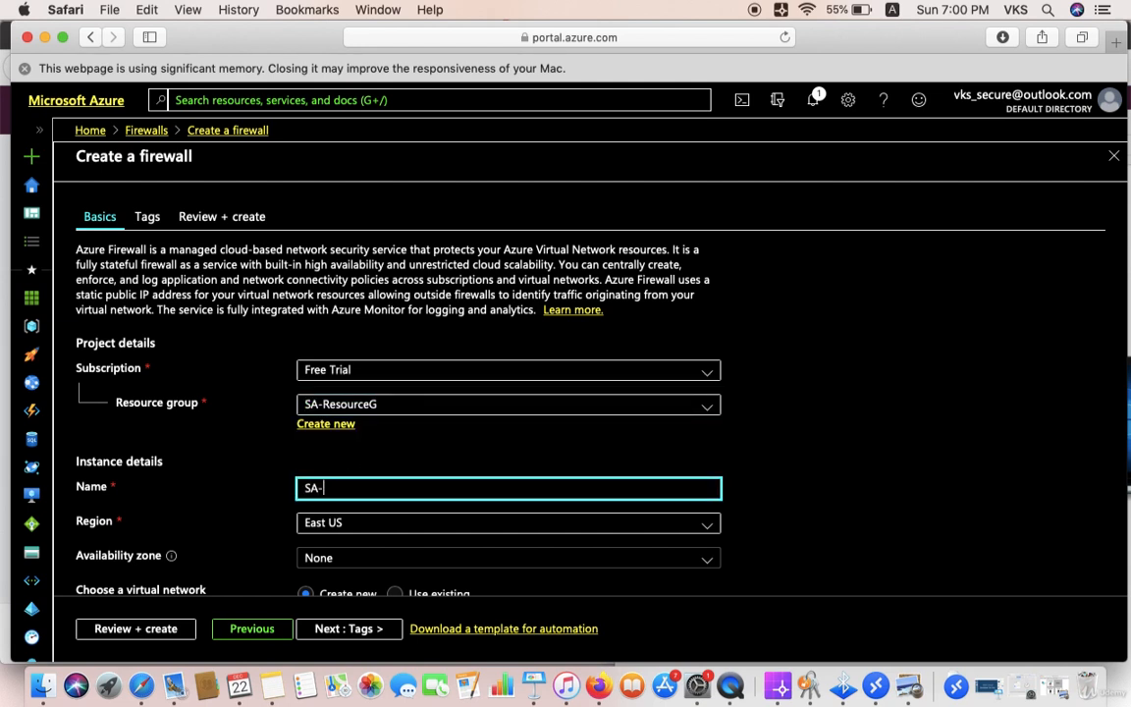
type("FW1")
Step: Attach the firewall to the existing virtual network SA-VNET
scroll(305, 290, "down", 5)
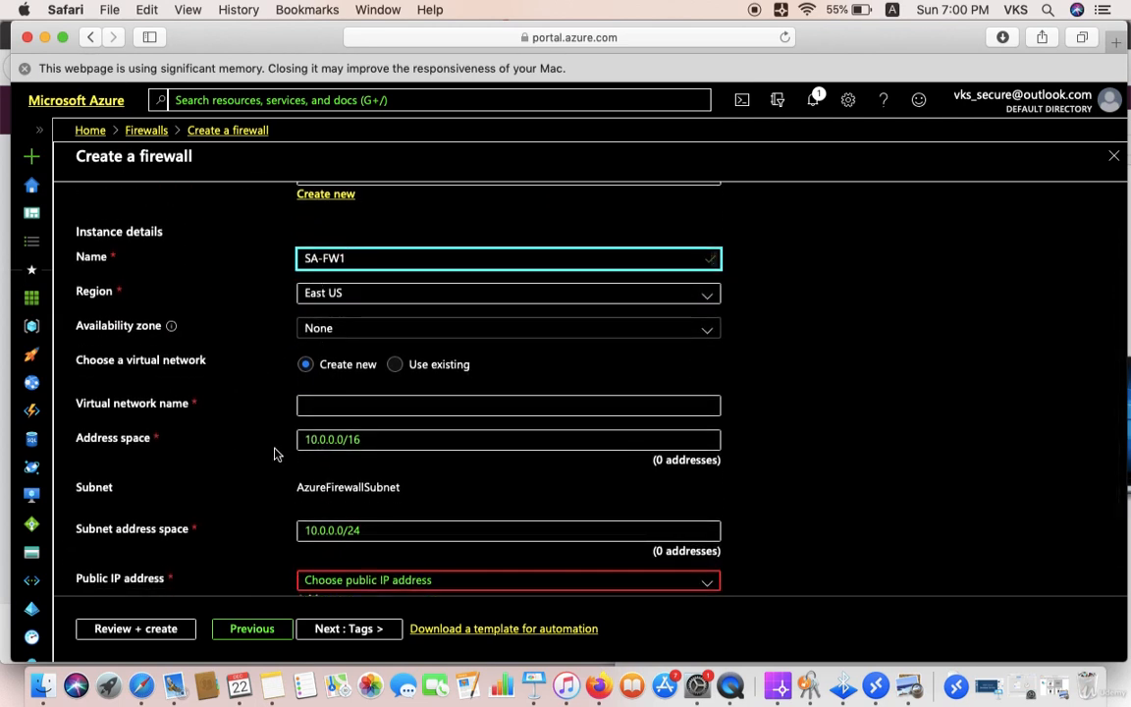
left_click(394, 364)
scroll(398, 482, "down", 1)
left_click(398, 480)
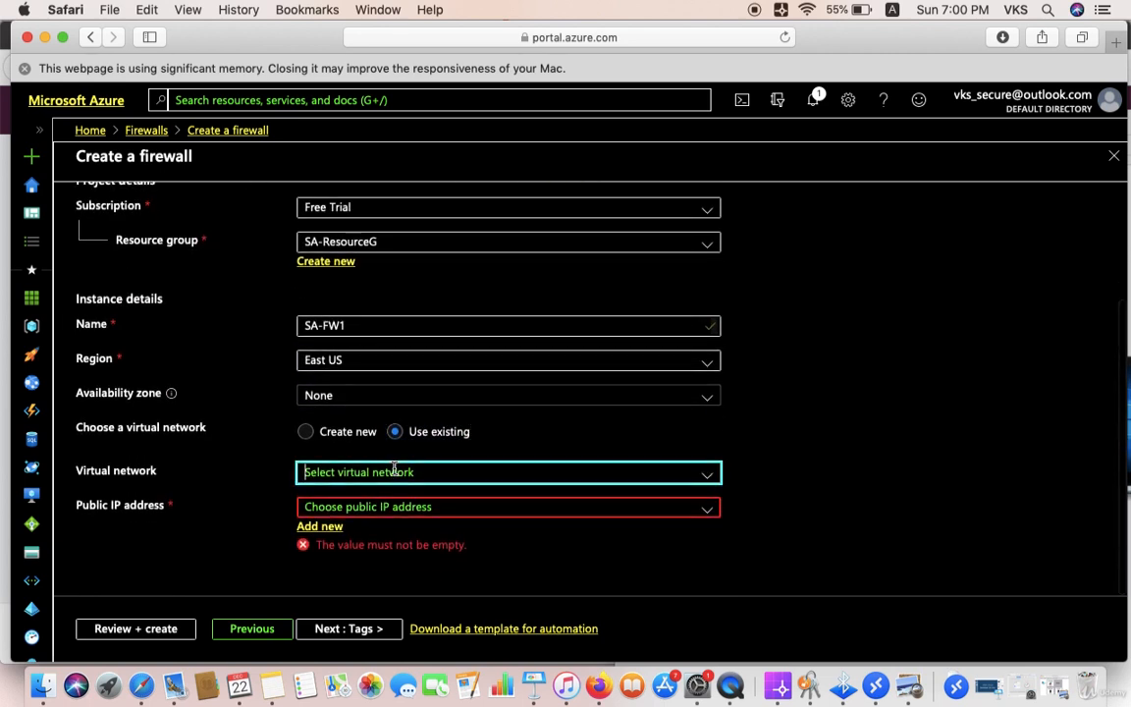
scroll(383, 510, "up", 1)
left_click(393, 506)
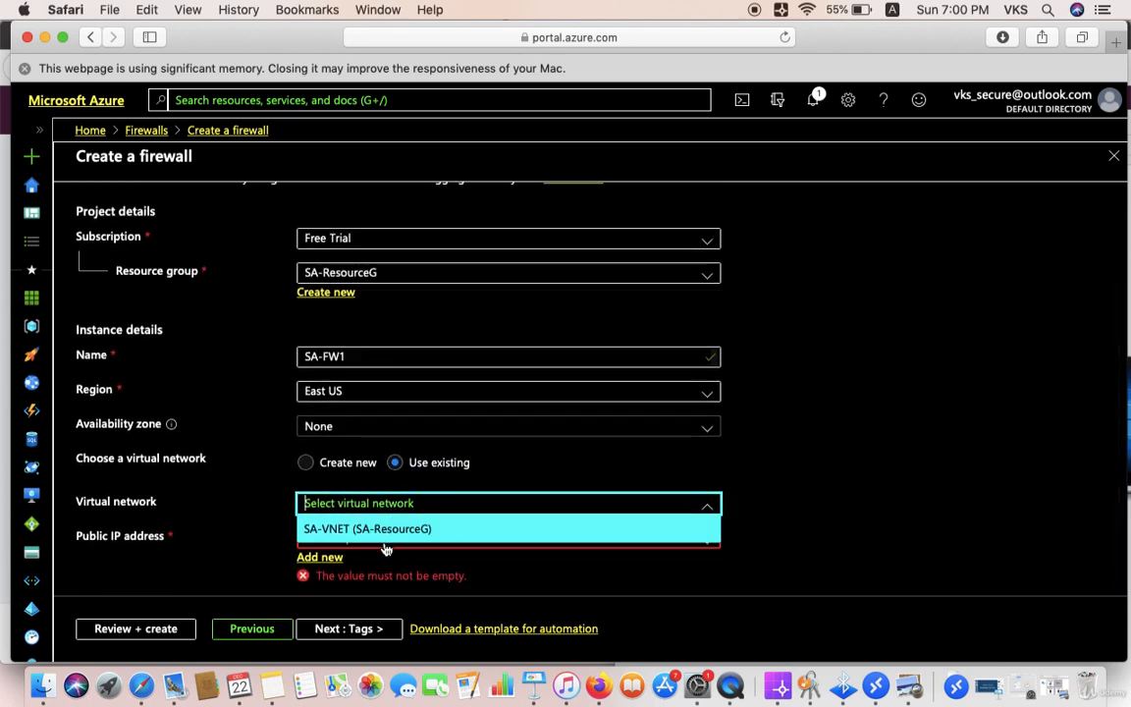
left_click(379, 529)
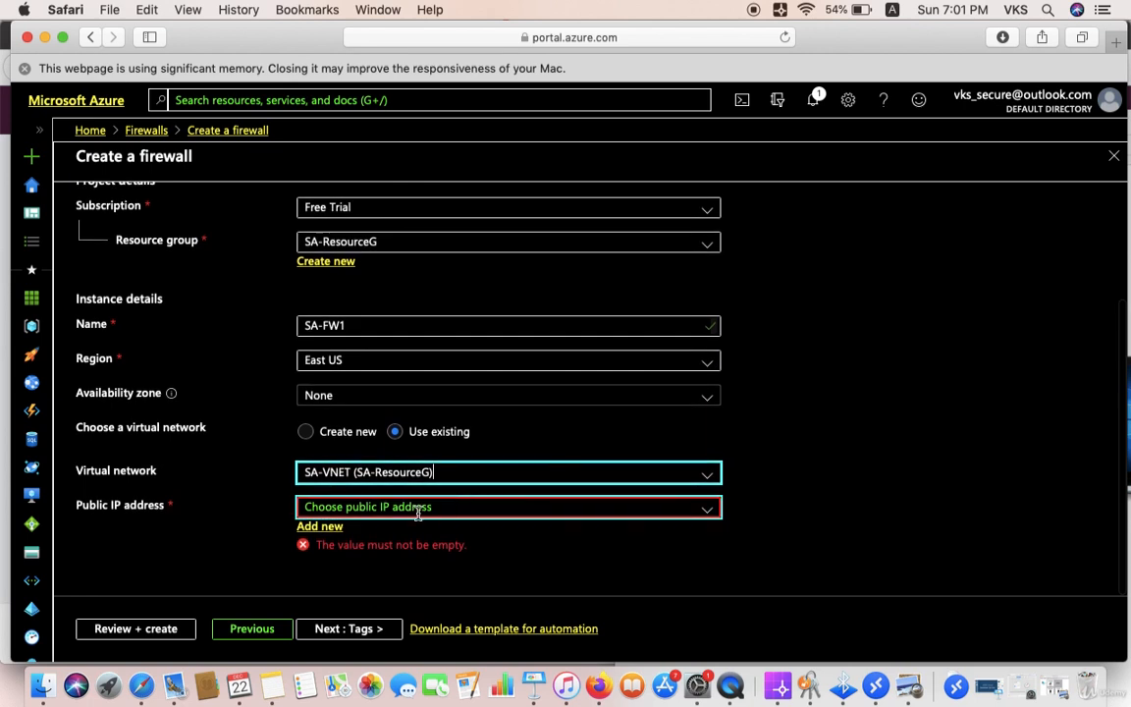
Step: Add a new public IP named SA-FWPIP to the firewall, then switch back to the Notes plan
left_click(327, 527)
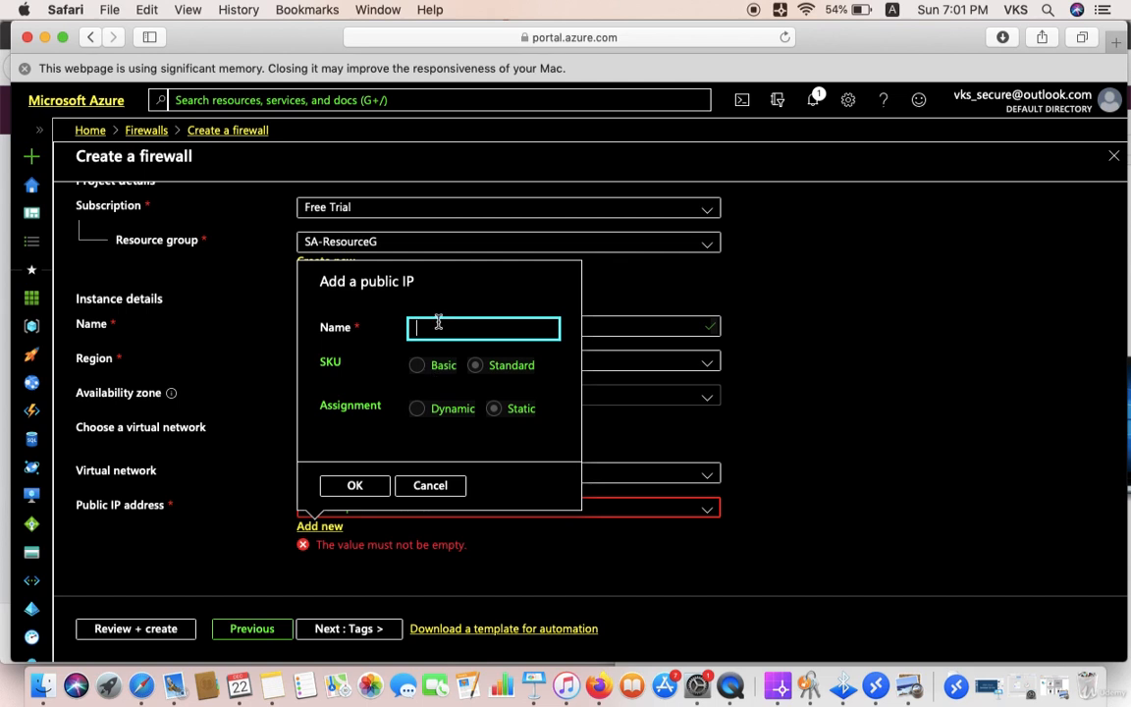
type("SA")
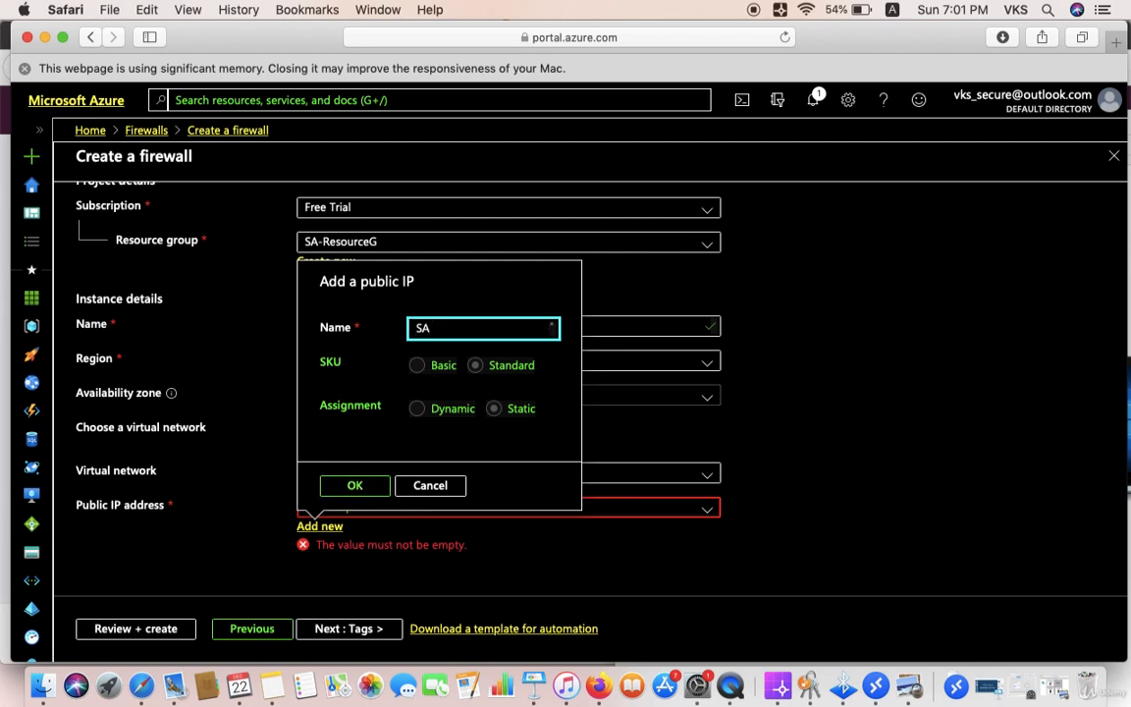
type("-FWPIP")
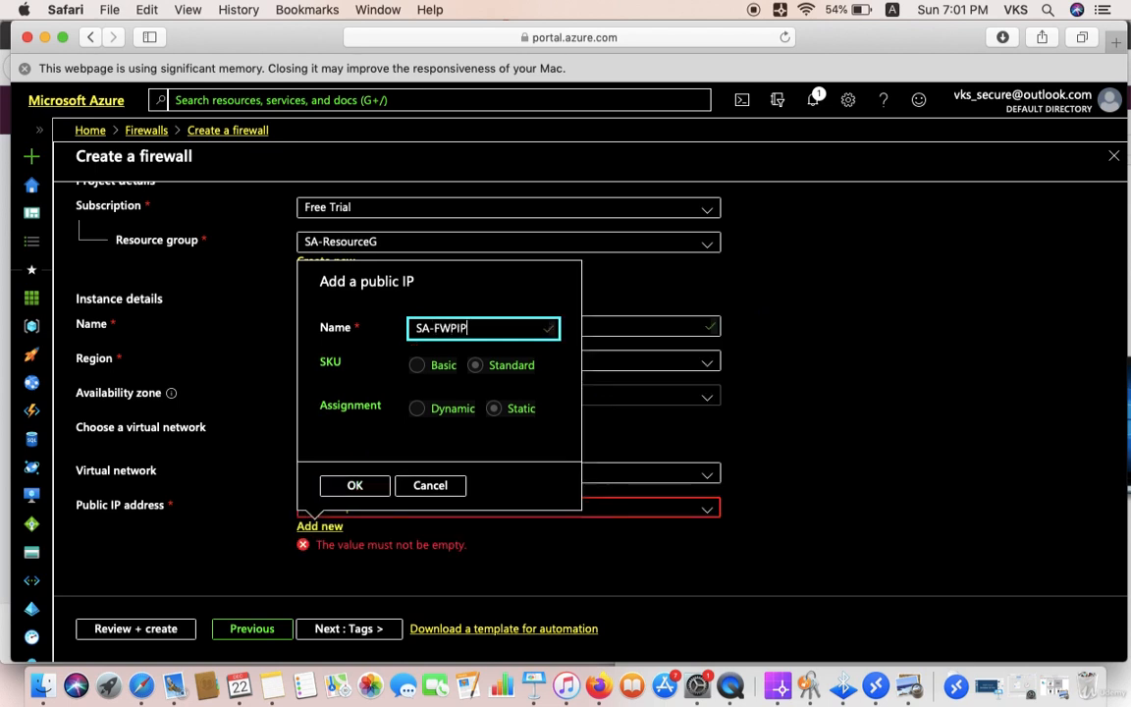
left_click(356, 484)
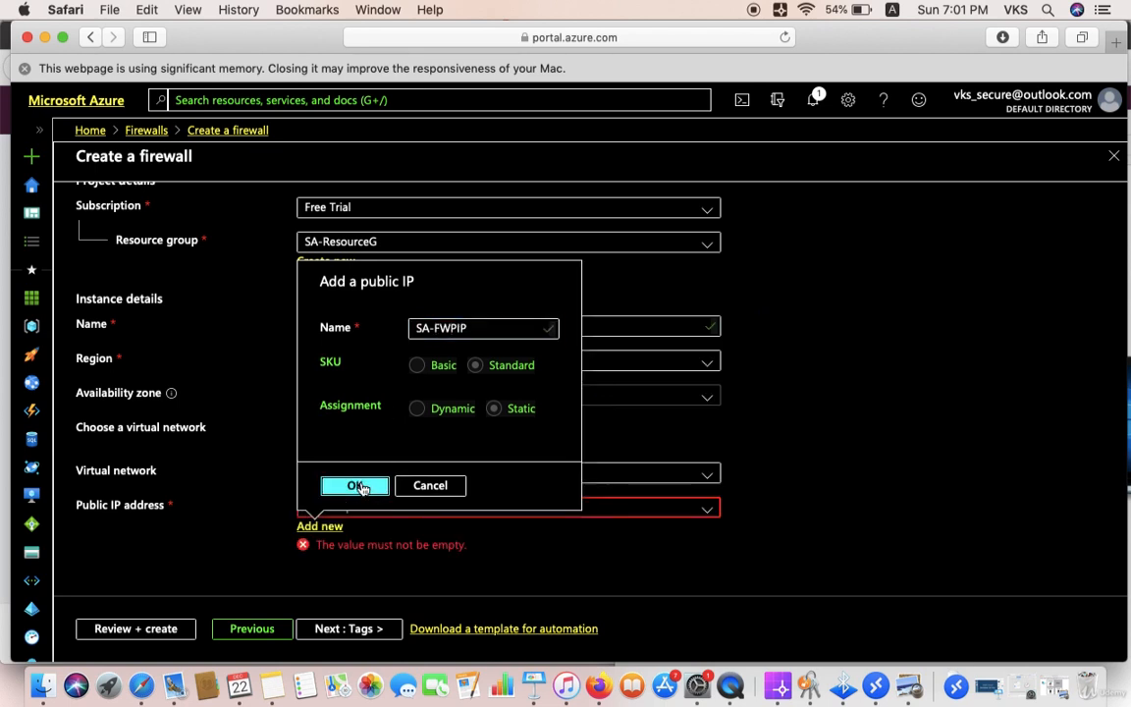
scroll(762, 469, "down", 1)
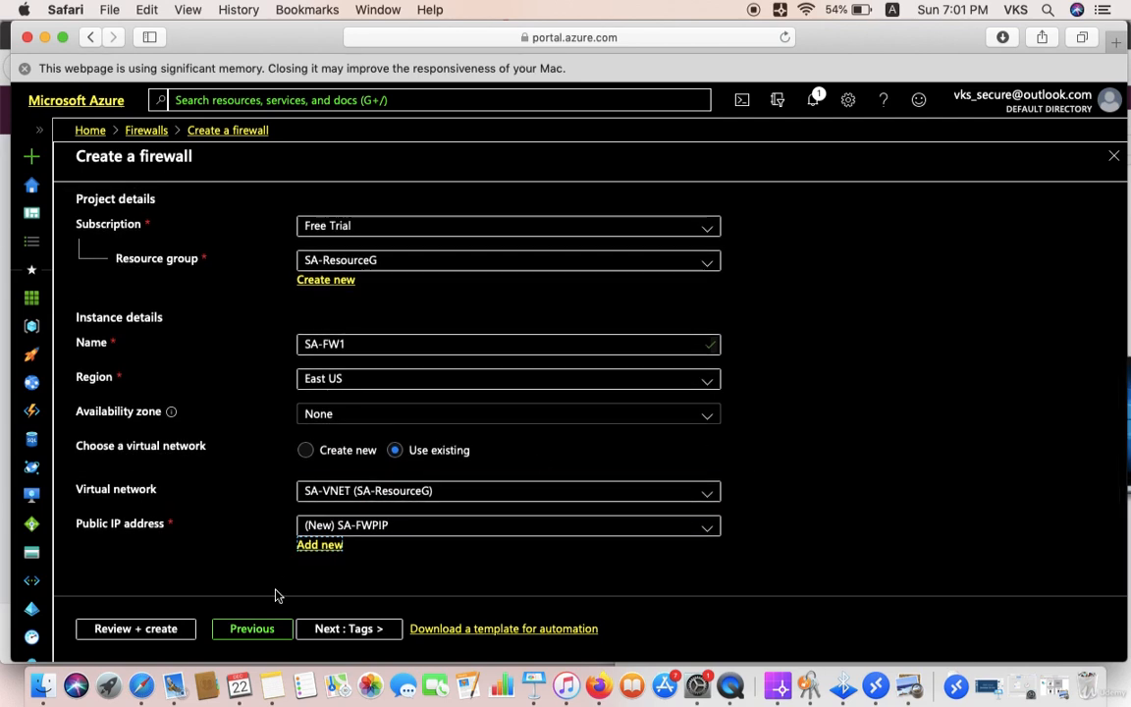
left_click(272, 685)
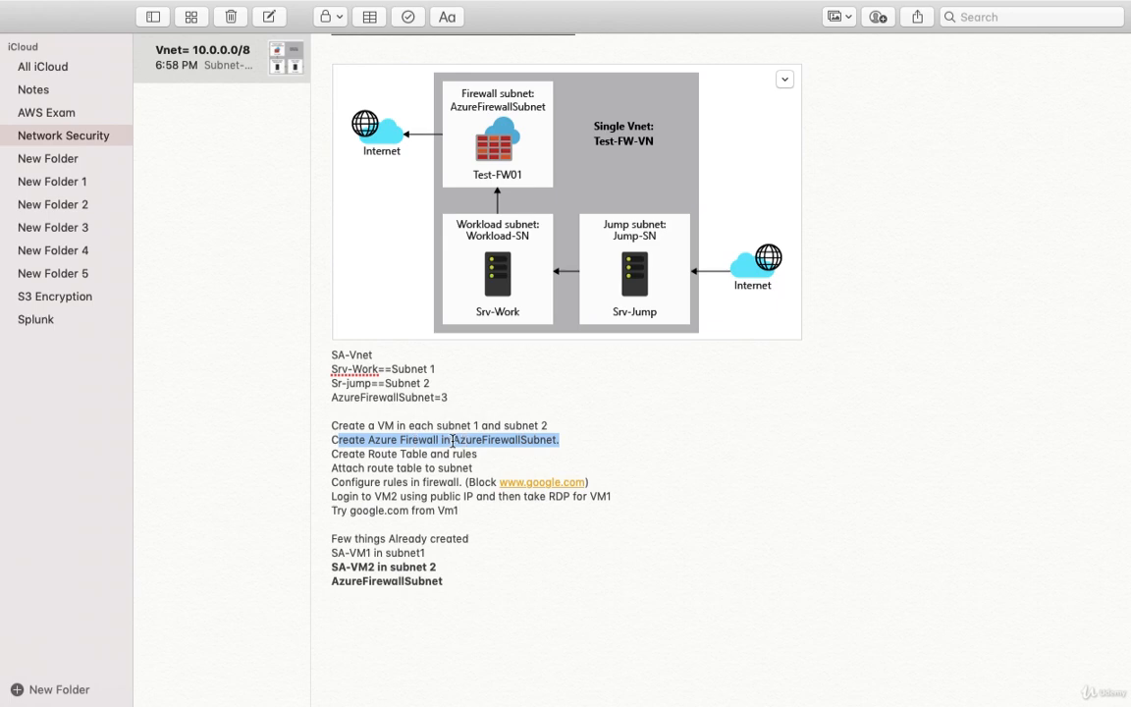
left_click(454, 442)
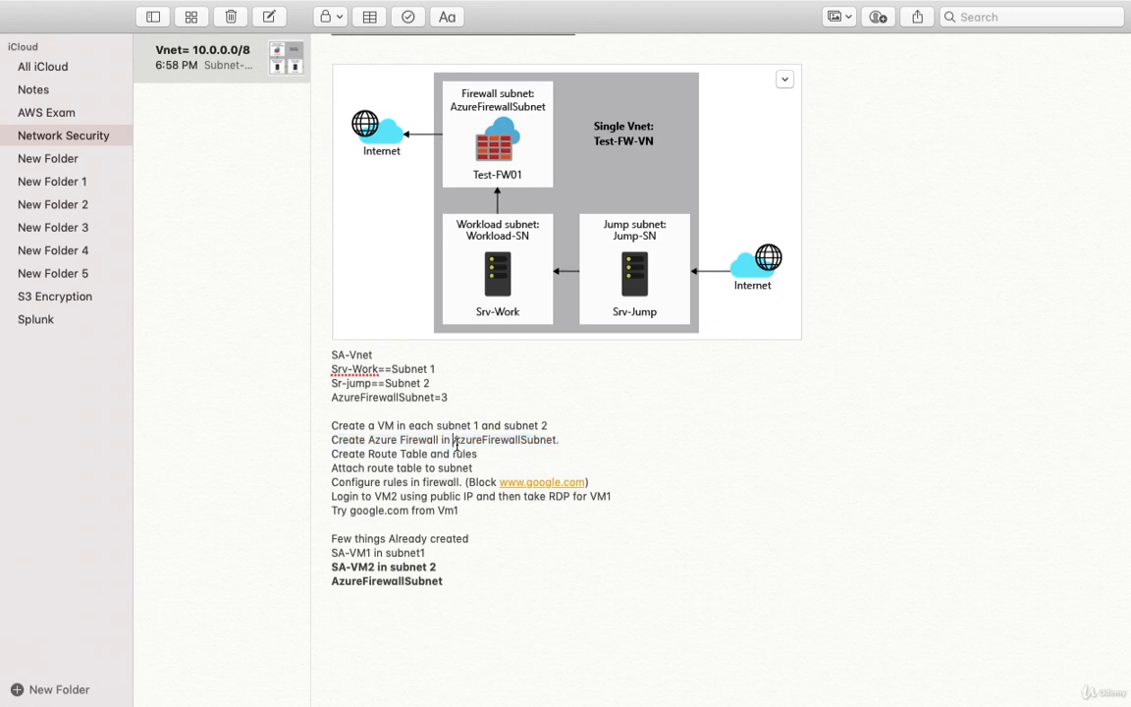
left_click_drag(450, 400, 328, 397)
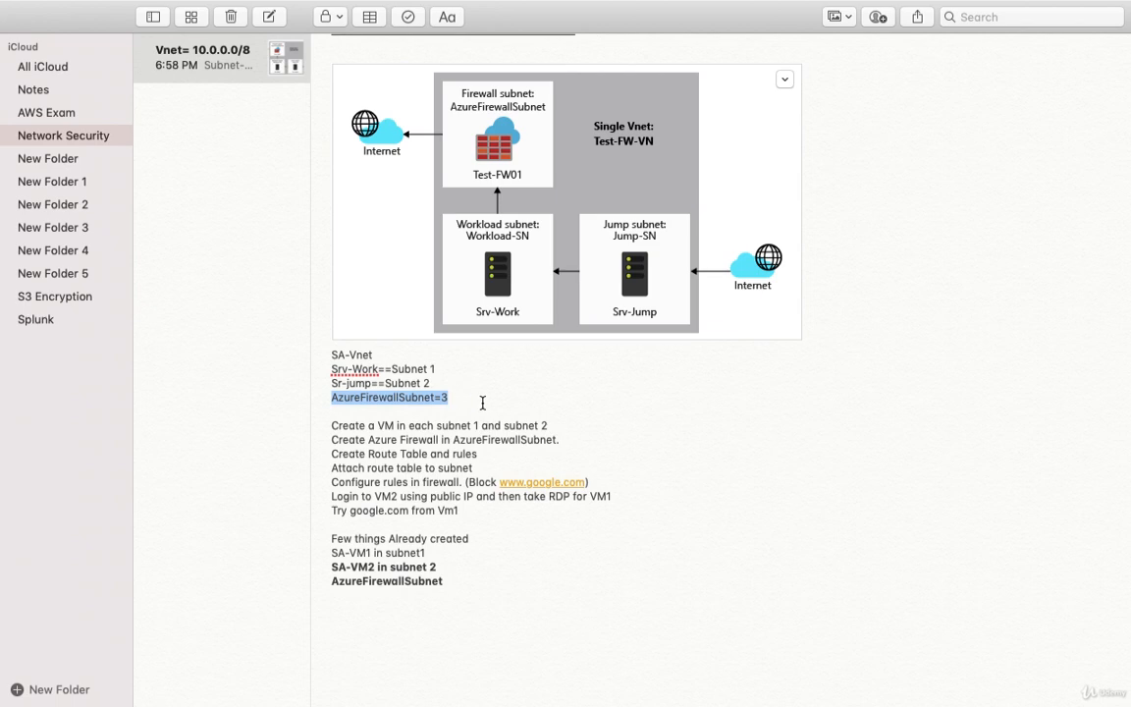
Step: Return to the firewall form, review its settings, and create the SA-FW1 firewall
mouse_move(273, 701)
mouse_move(177, 687)
left_click(141, 686)
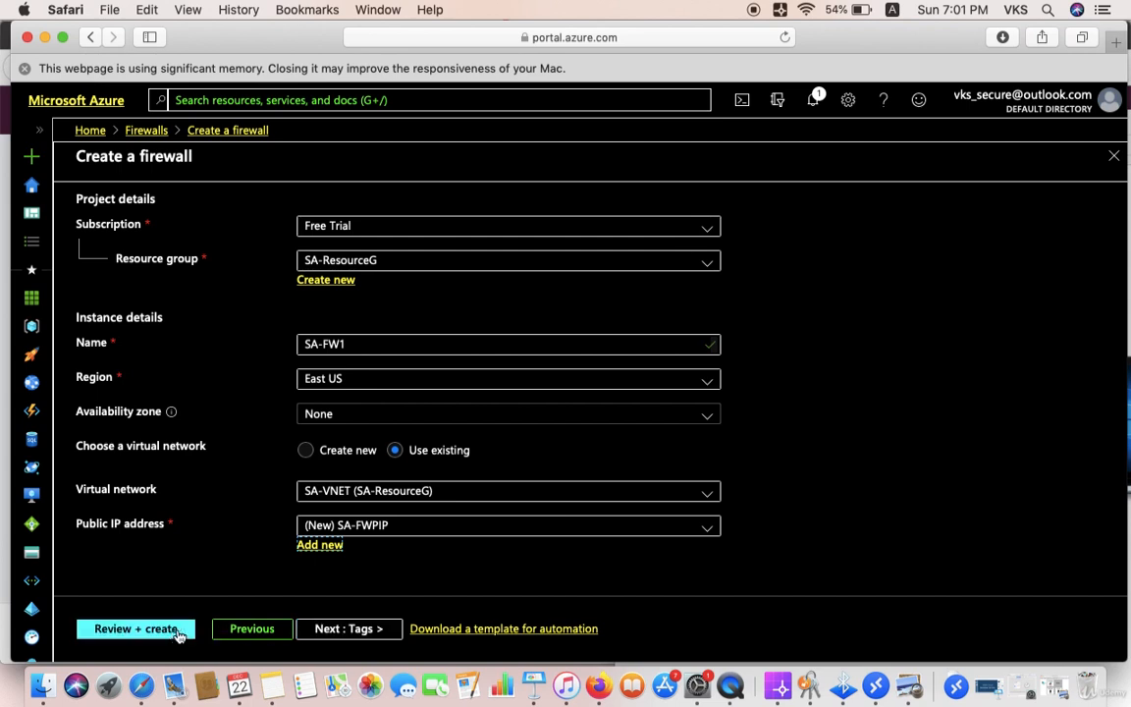
left_click(160, 638)
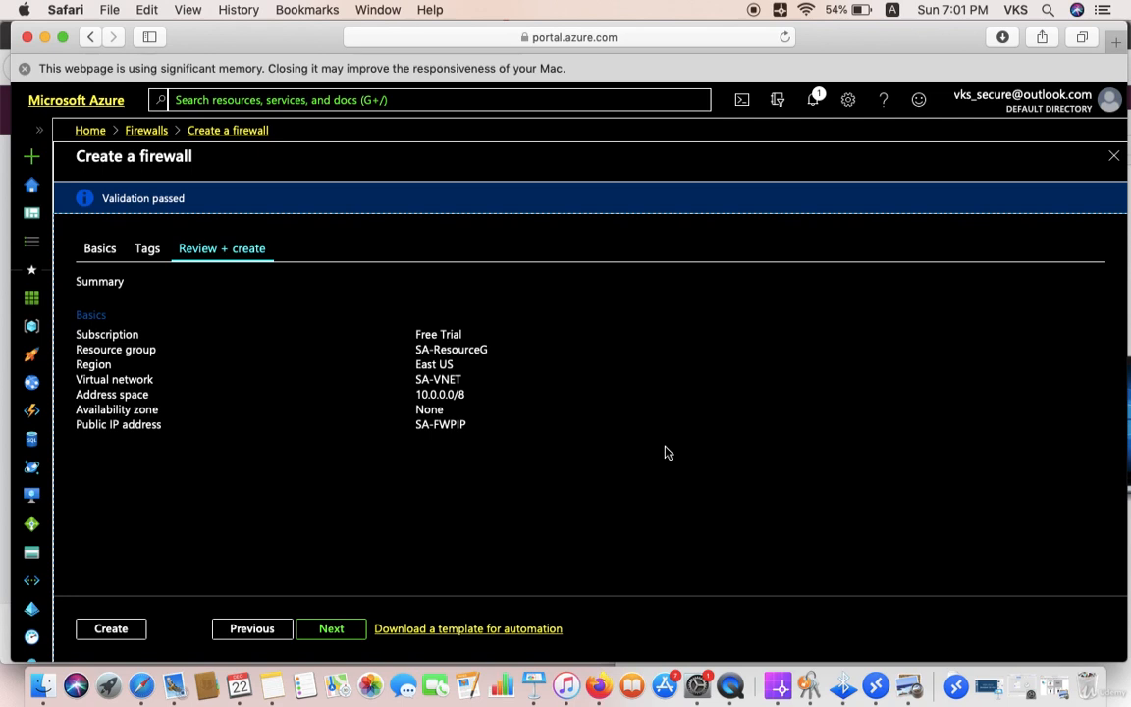
left_click(106, 634)
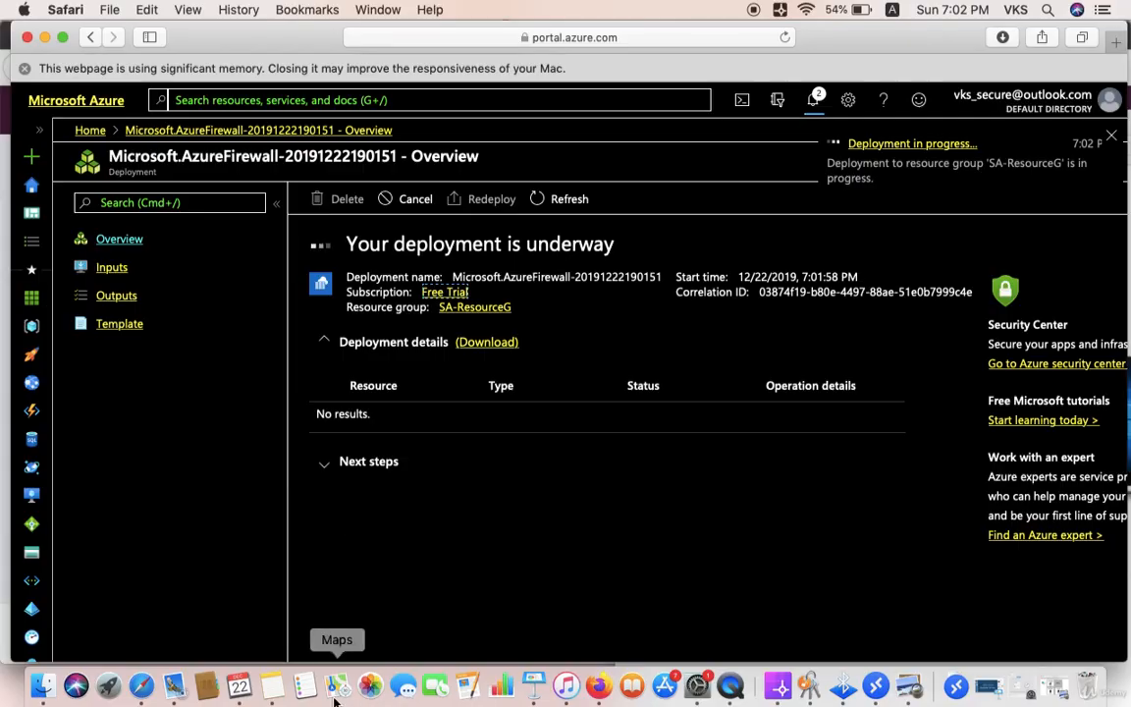
Step: Highlight the 'Create Route Table and rules' line in Notes, then return to the Azure portal
left_click(267, 684)
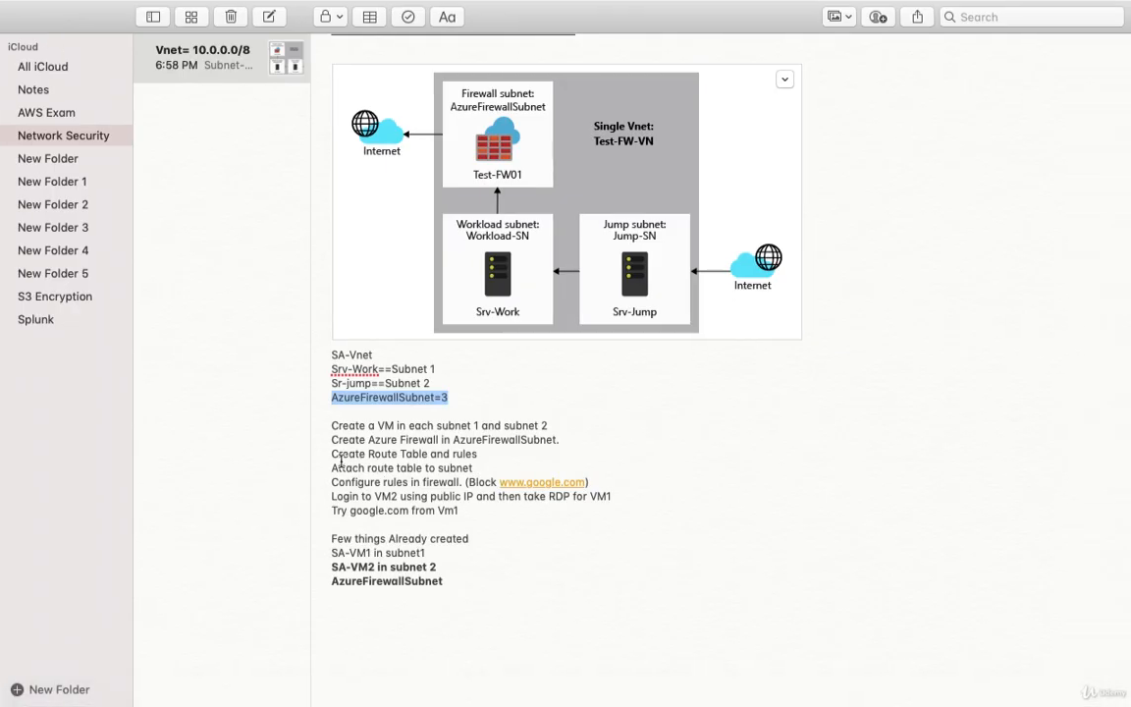
left_click_drag(332, 455, 482, 455)
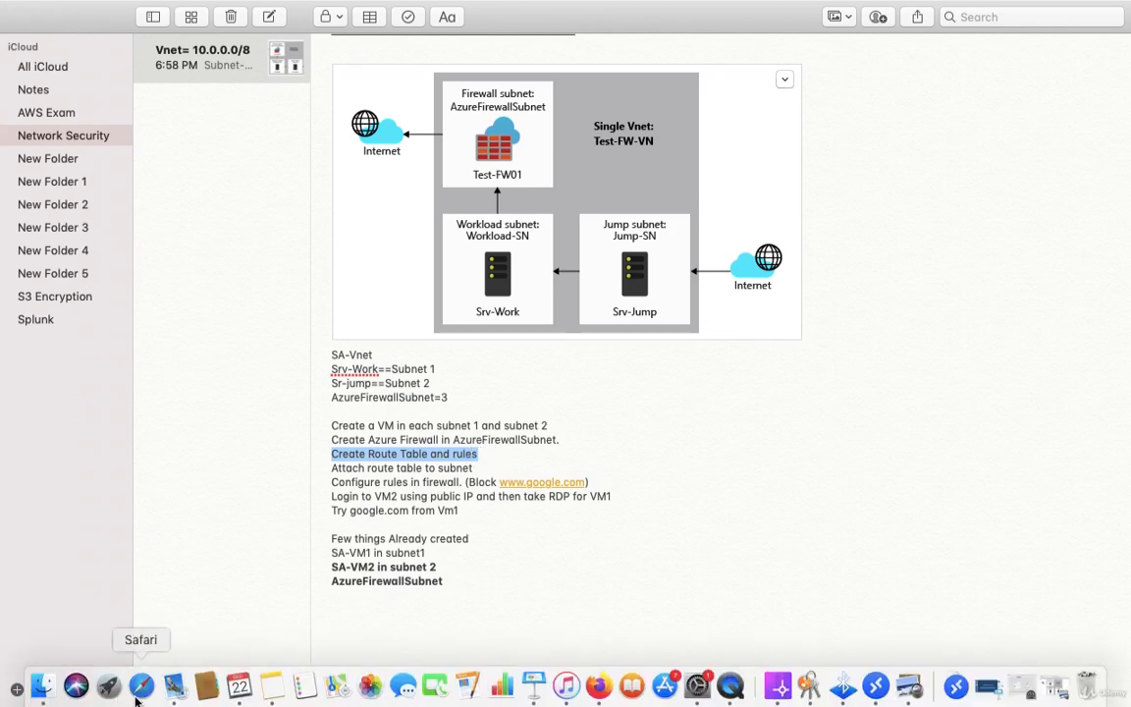
left_click(142, 686)
Step: Search for 'route' and open the Route tables list
left_click(257, 95)
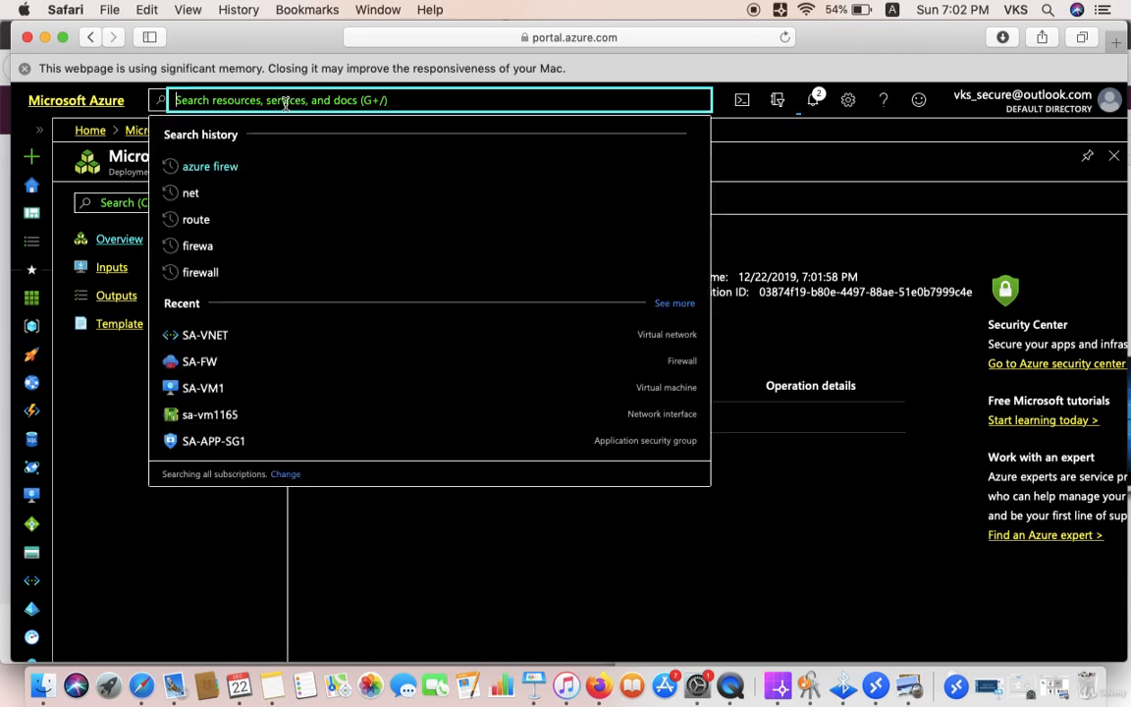
type("ro")
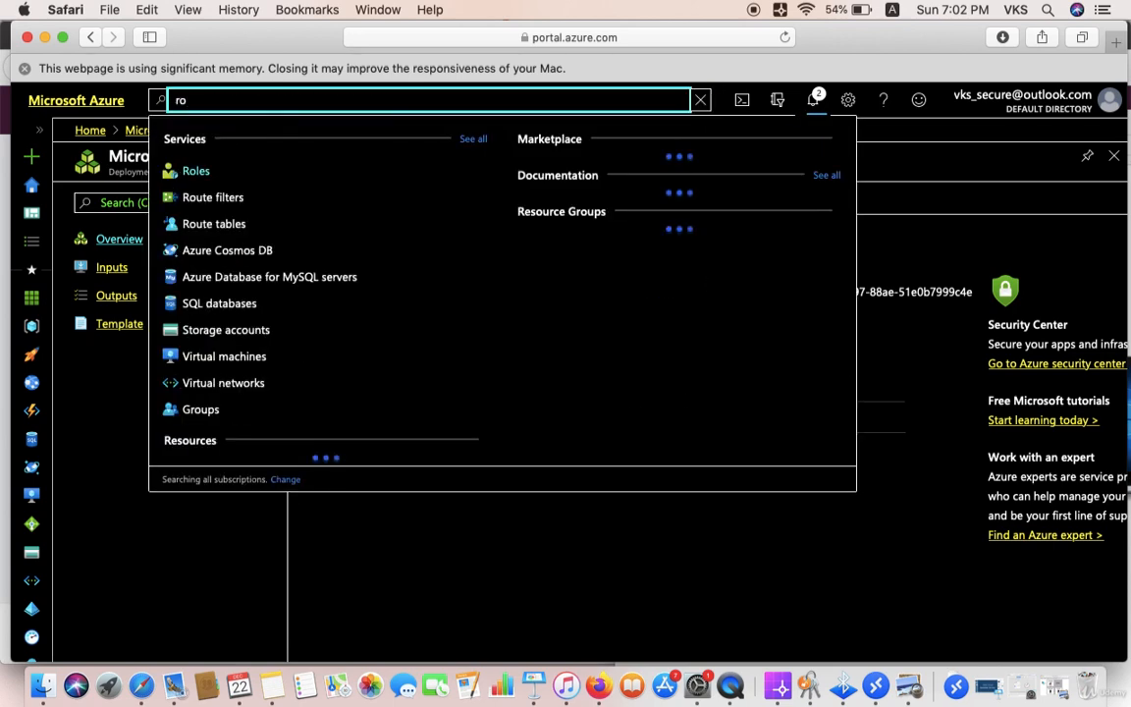
key("BackSpace")
type("oute")
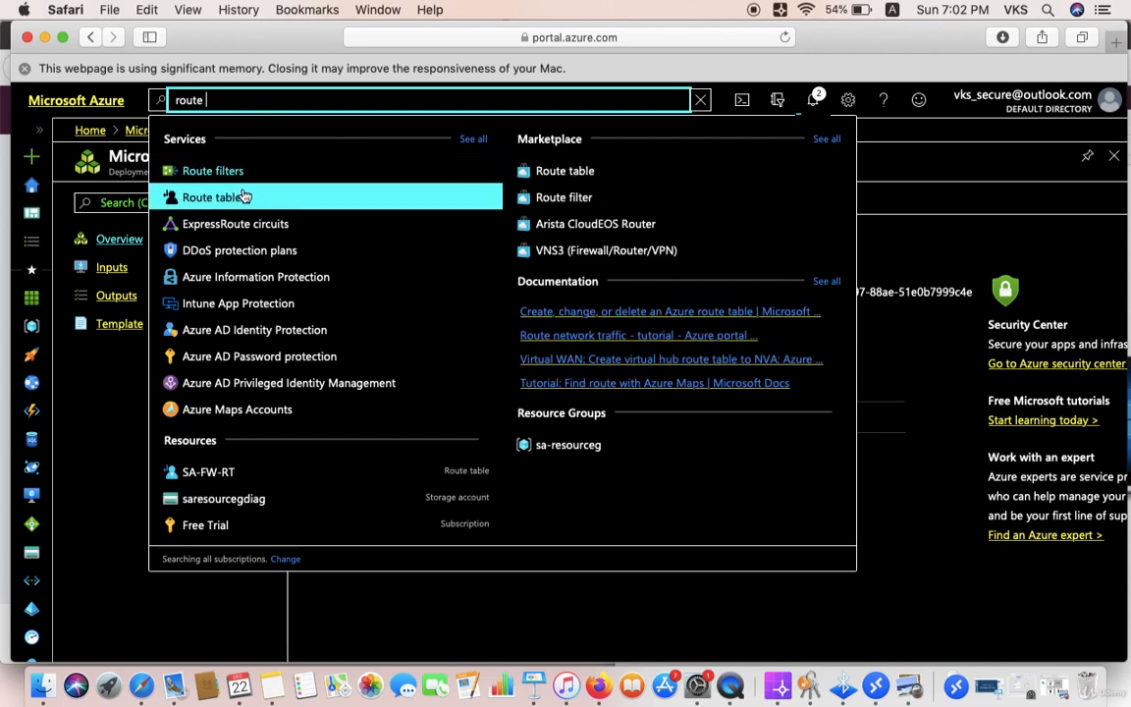
left_click(228, 195)
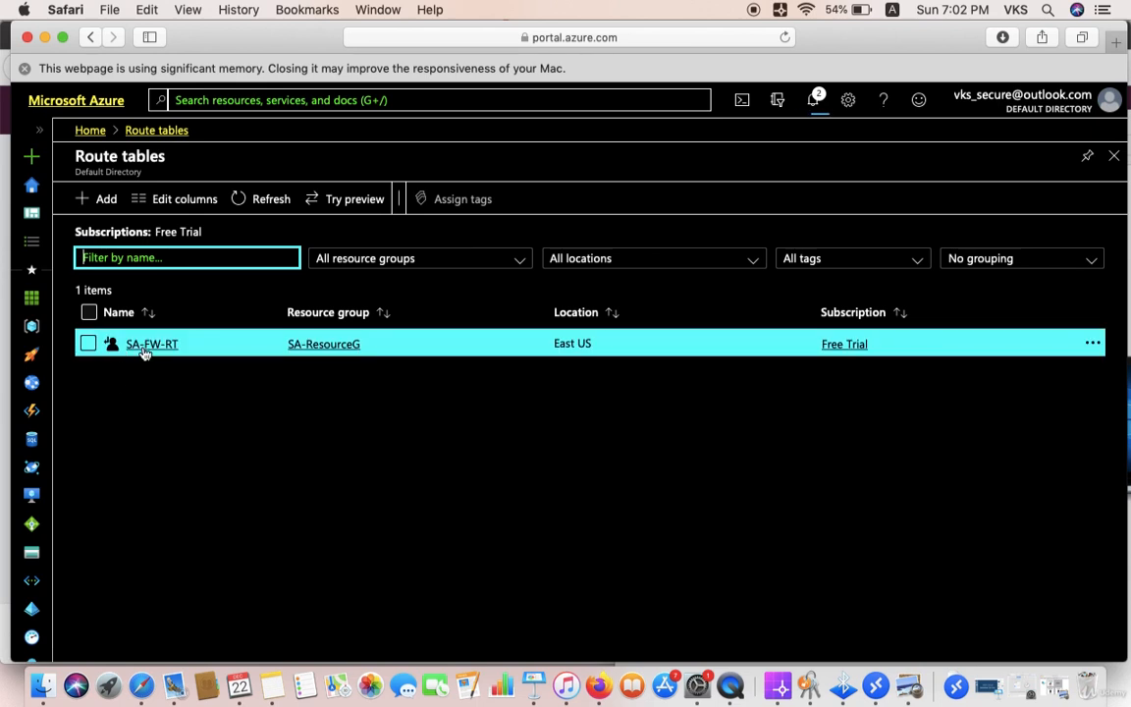
Step: Attempt to delete route table SA-FW-RT and confirm with Yes
left_click(88, 345)
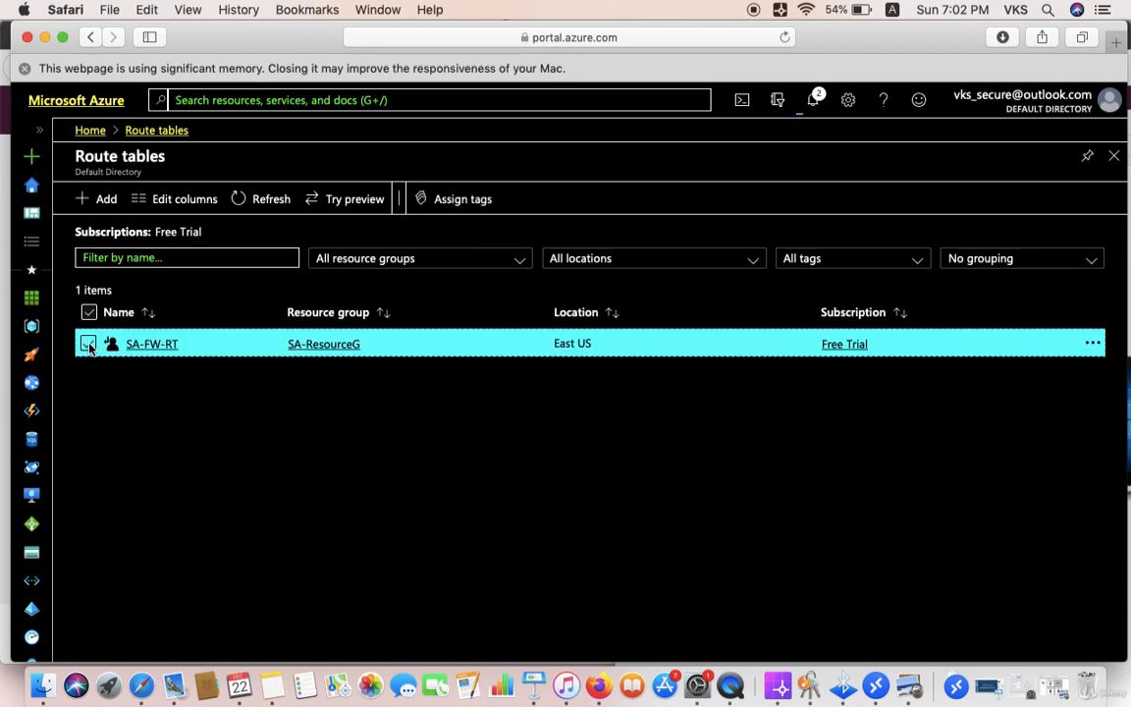
left_click(1091, 344)
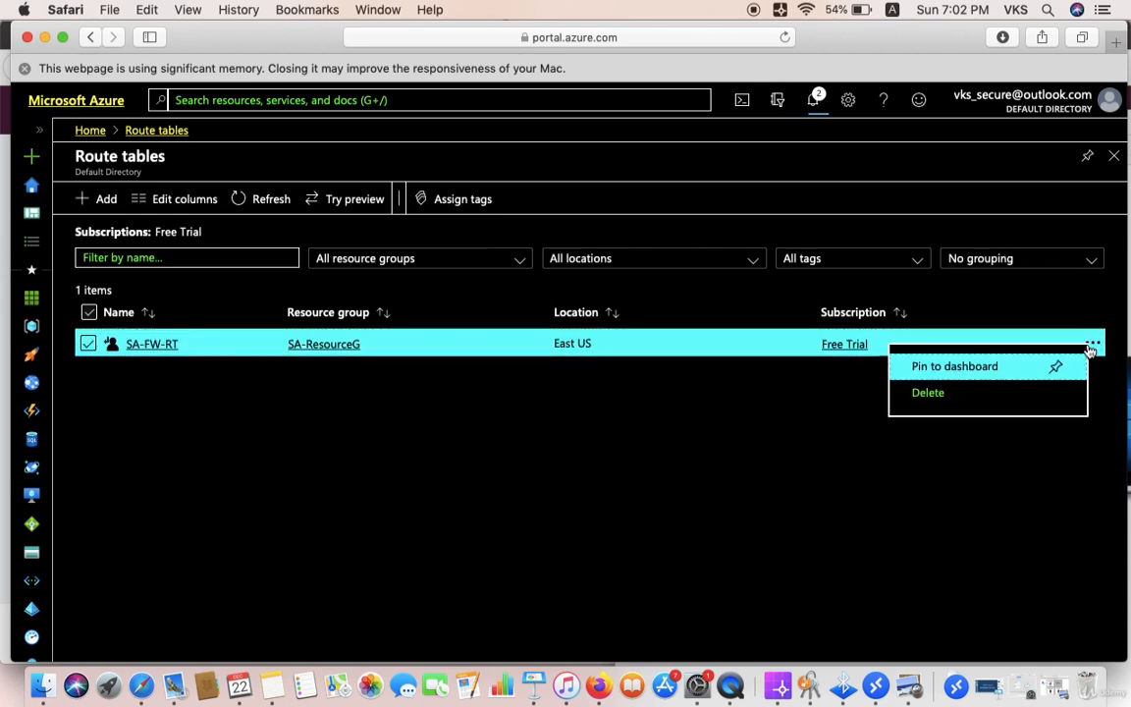
left_click(942, 395)
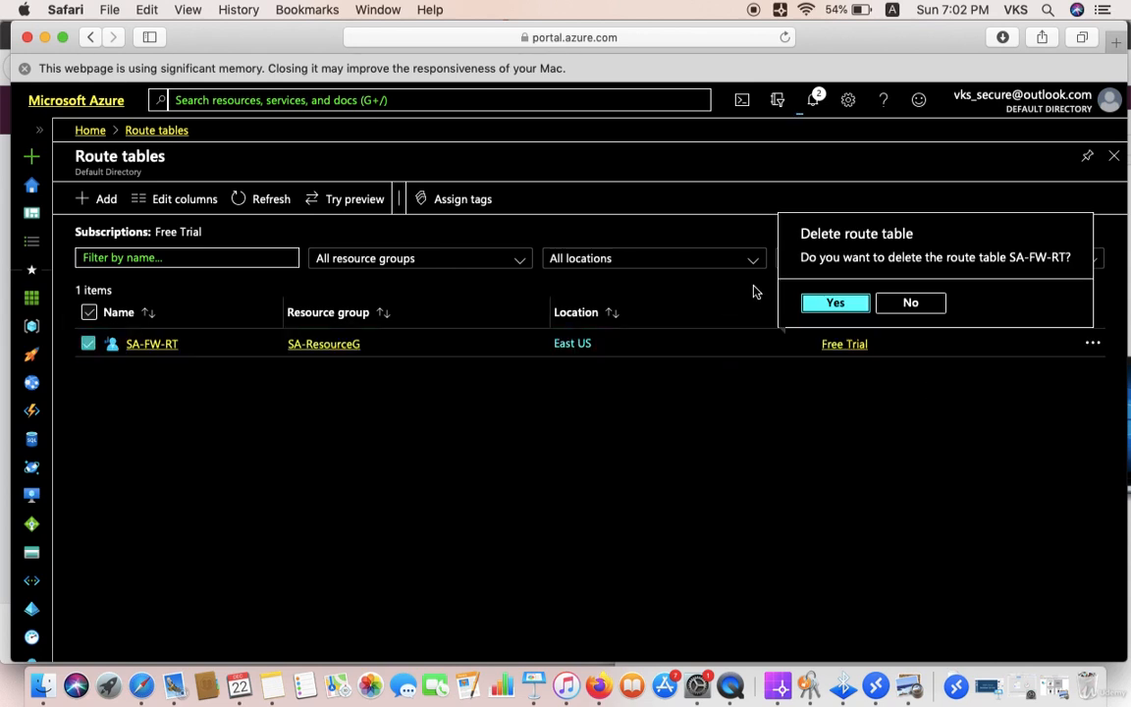
left_click(833, 304)
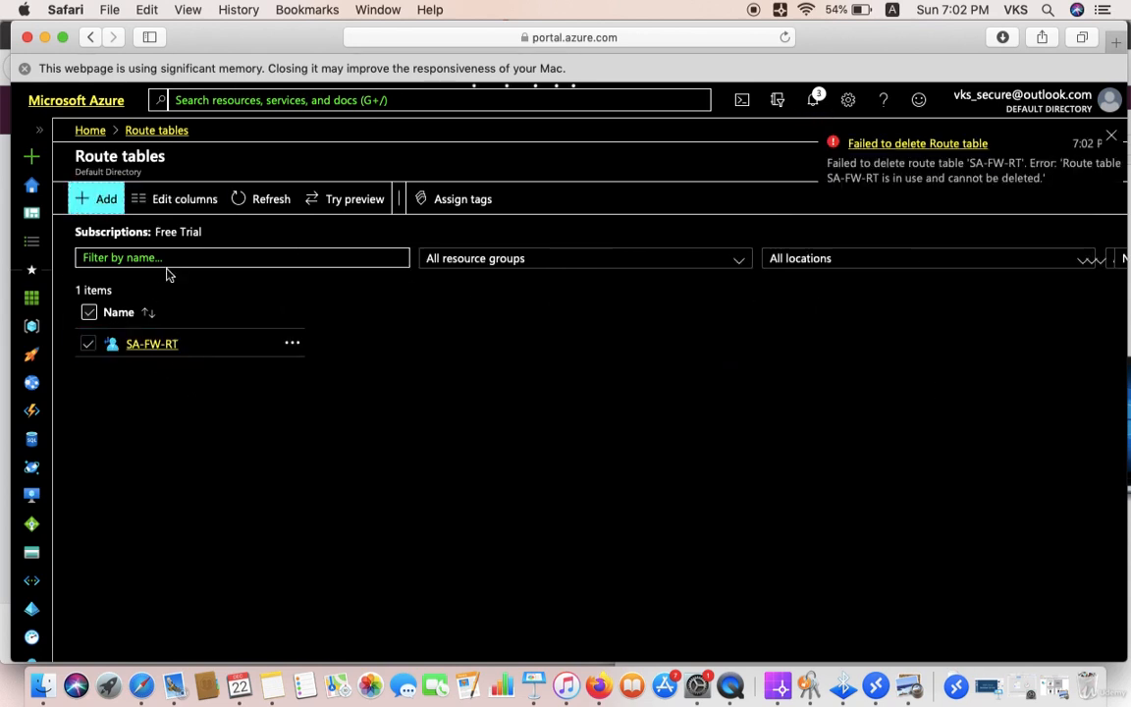
left_click(108, 198)
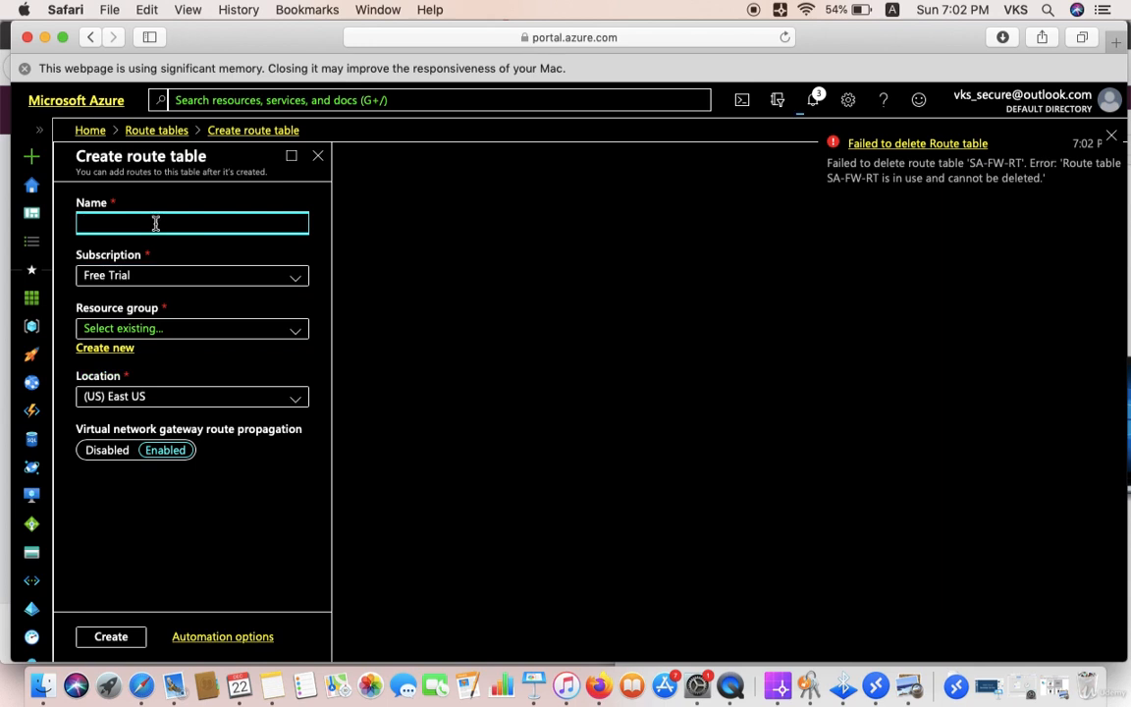
Step: Create route table SA-RT2 in SA-ResourceG with location (US) East US
type("SA-RT2")
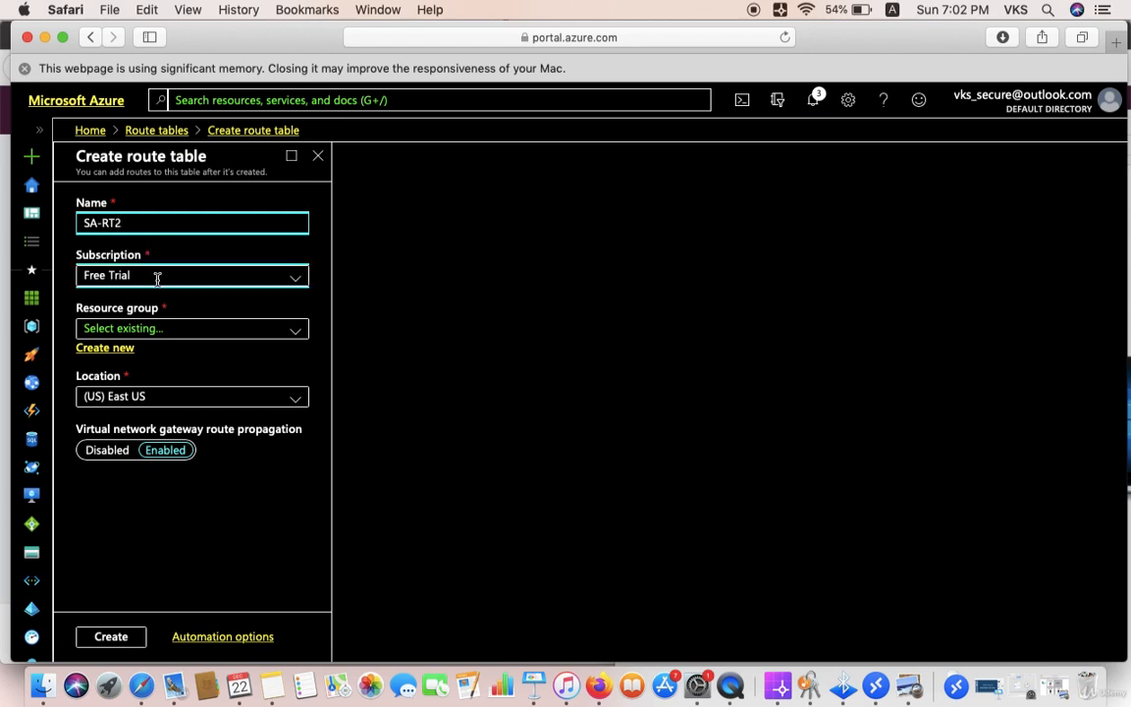
left_click(181, 332)
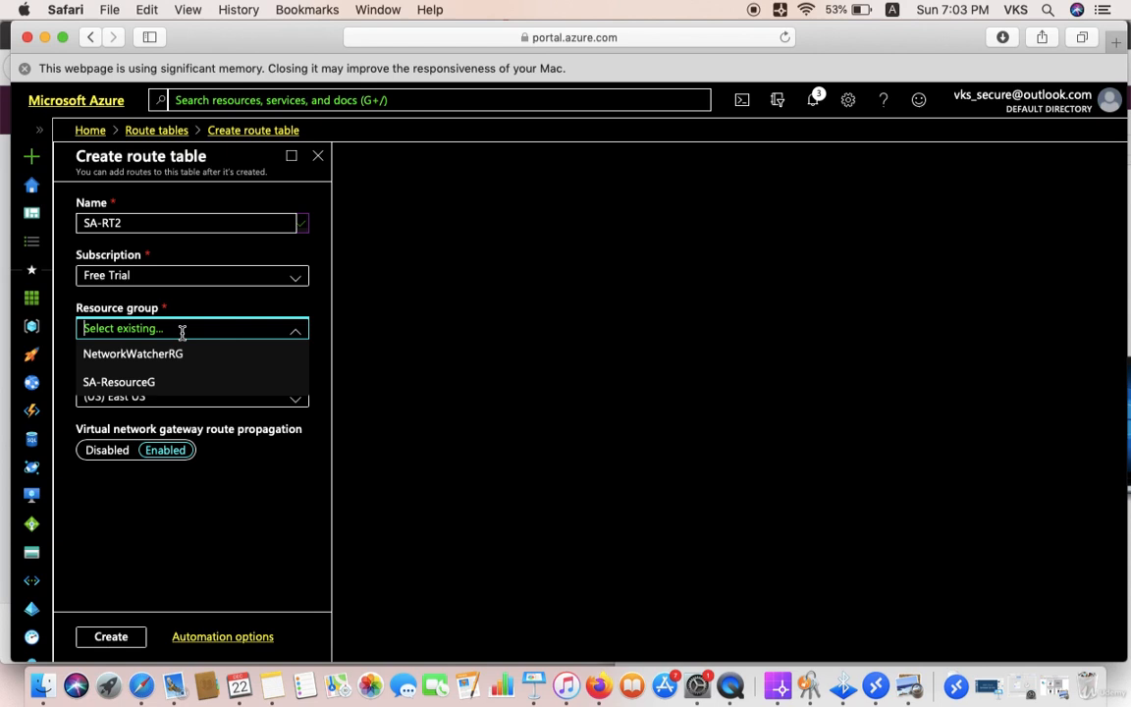
left_click(162, 390)
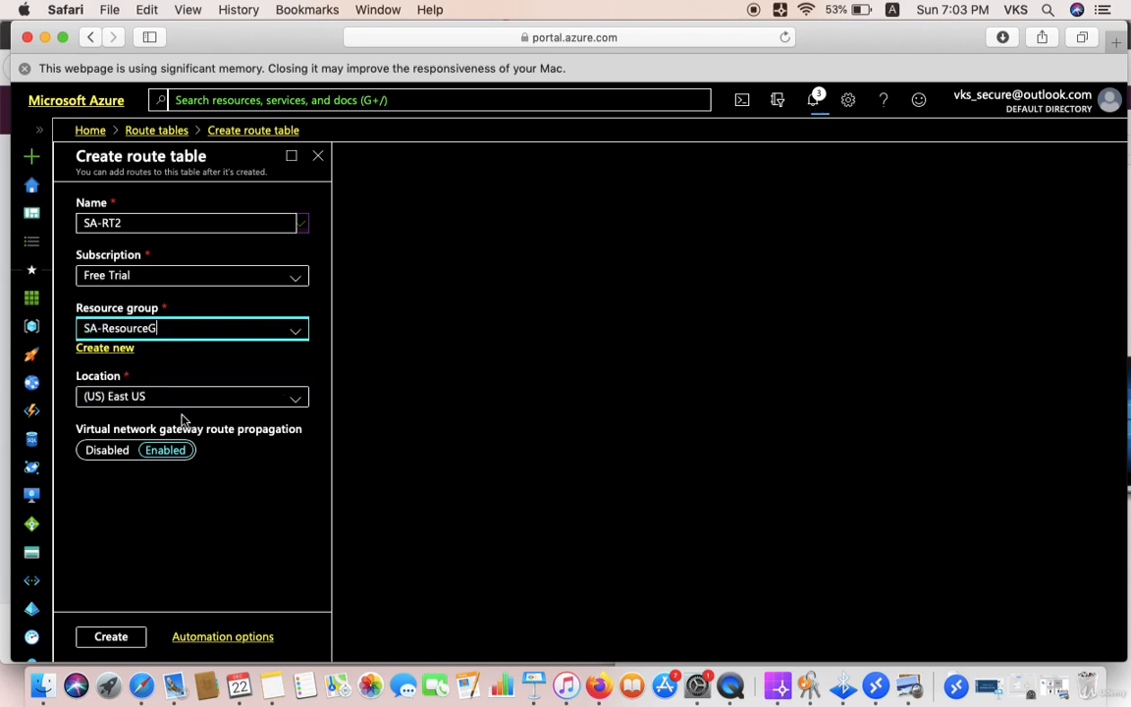
left_click(172, 398)
left_click(218, 479)
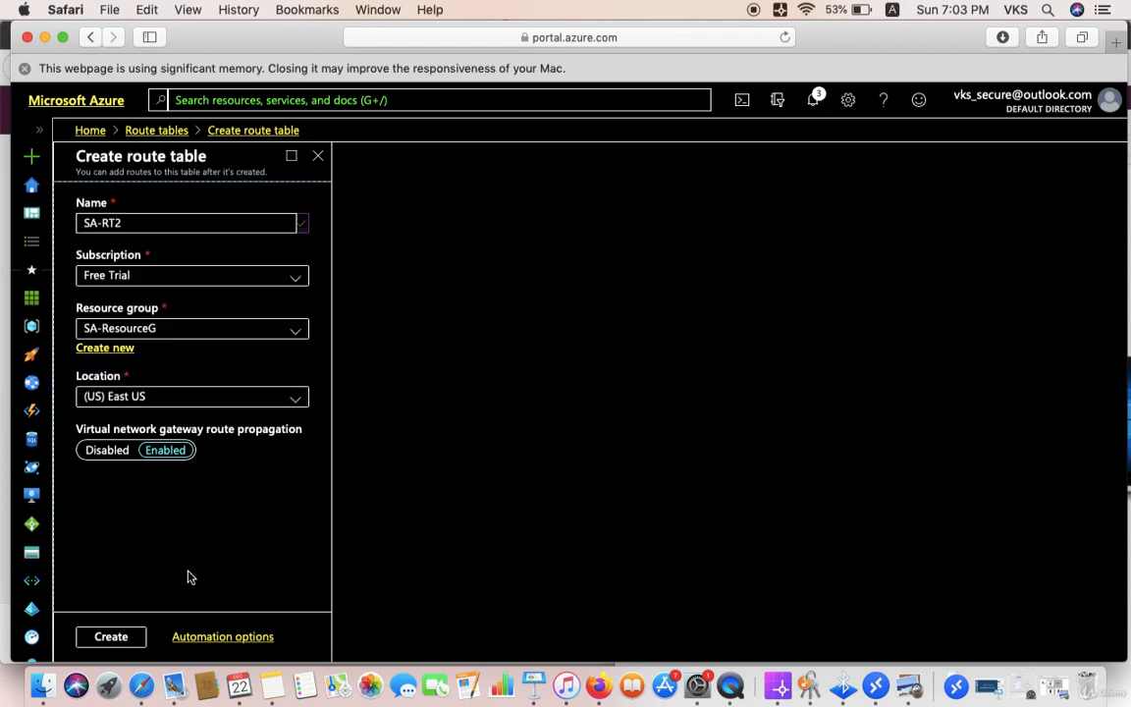
left_click(111, 638)
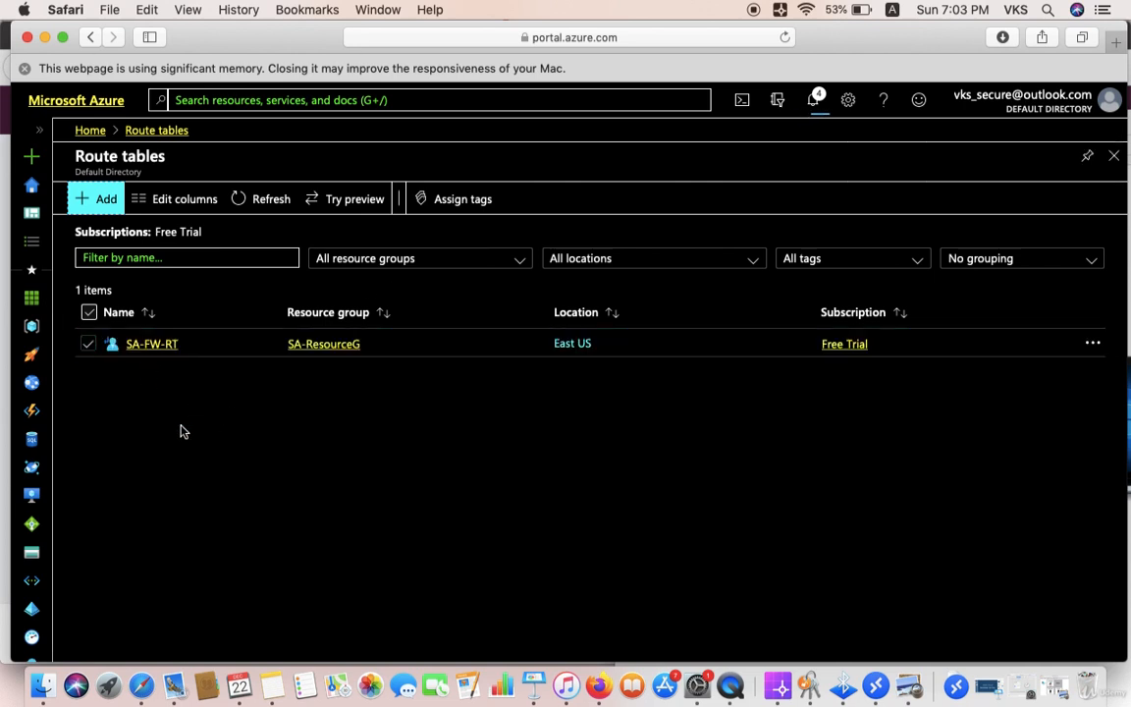
Step: Highlight the VM, firewall and 'Create Route Table and rules' steps in the Notes plan, then return to Azure
left_click(170, 258)
left_click(275, 693)
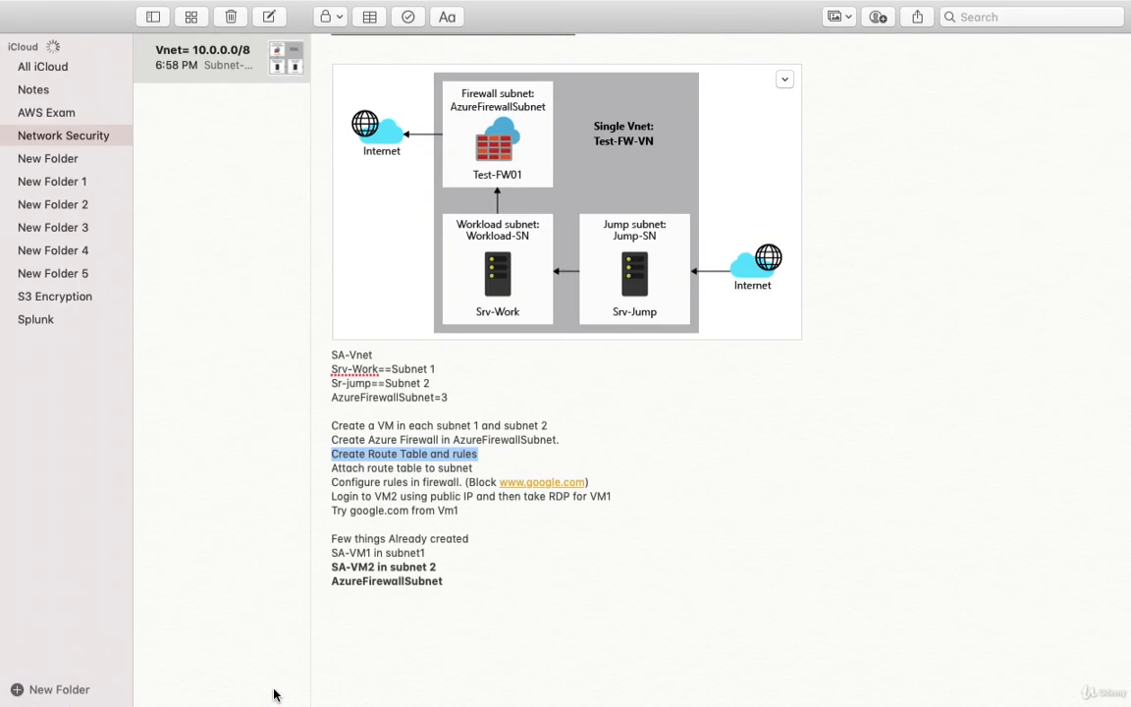
left_click(568, 440)
left_click_drag(567, 440, 325, 426)
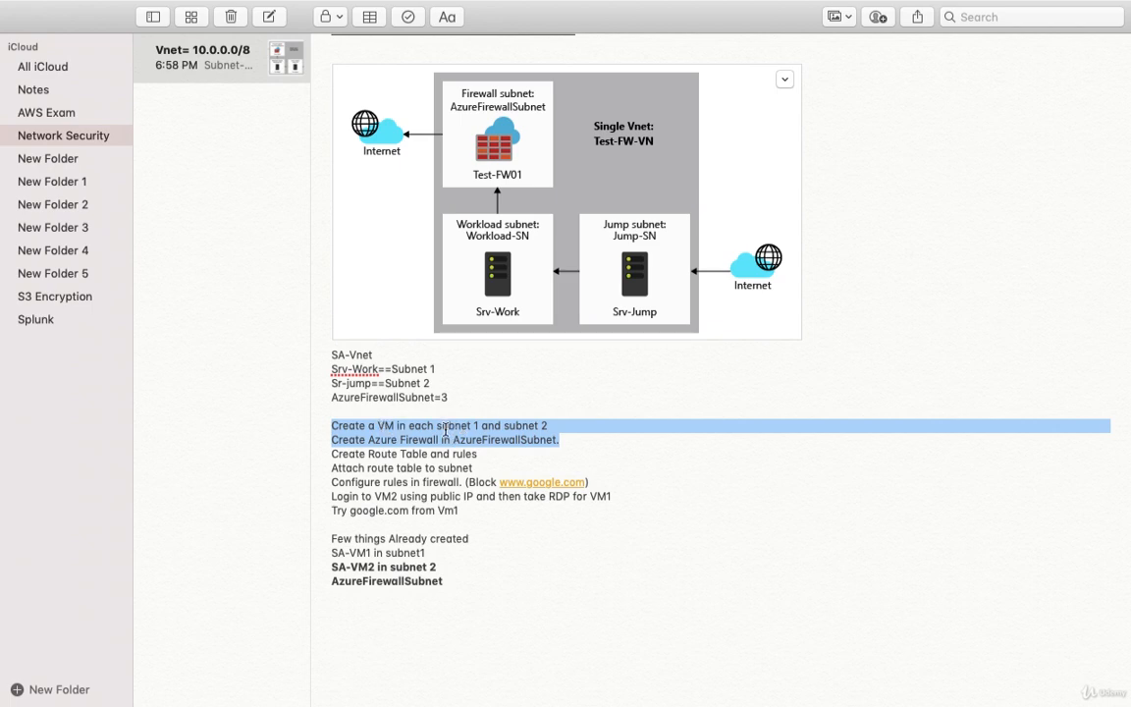
left_click(418, 447)
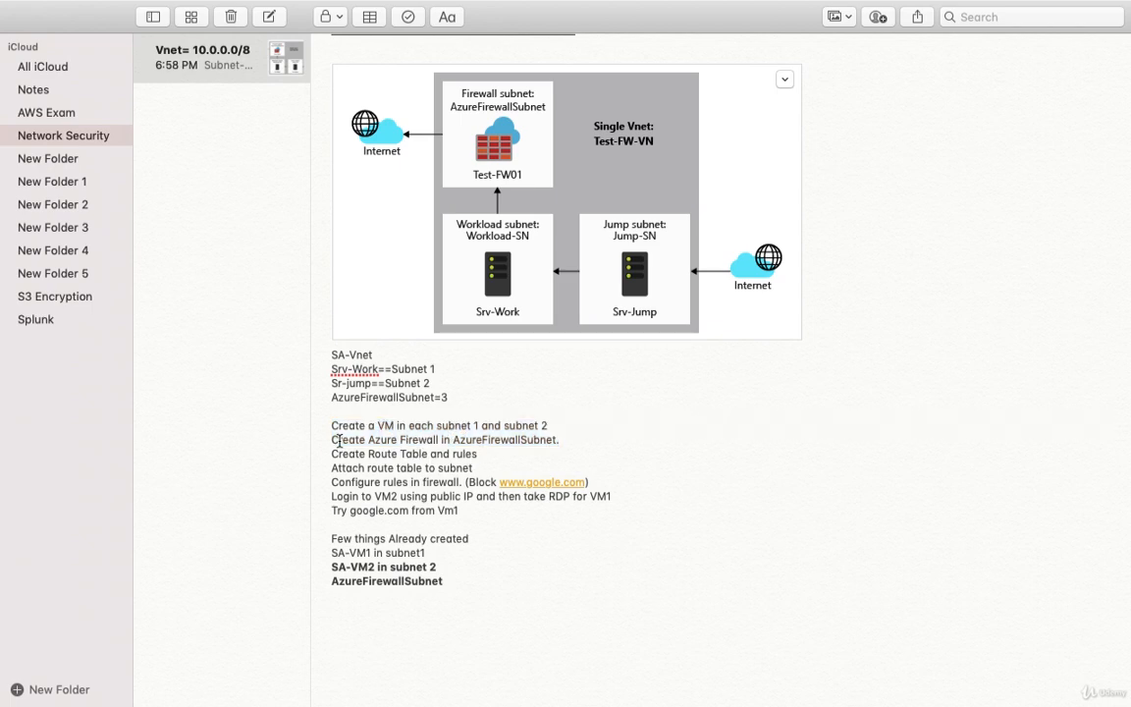
left_click_drag(332, 441, 560, 438)
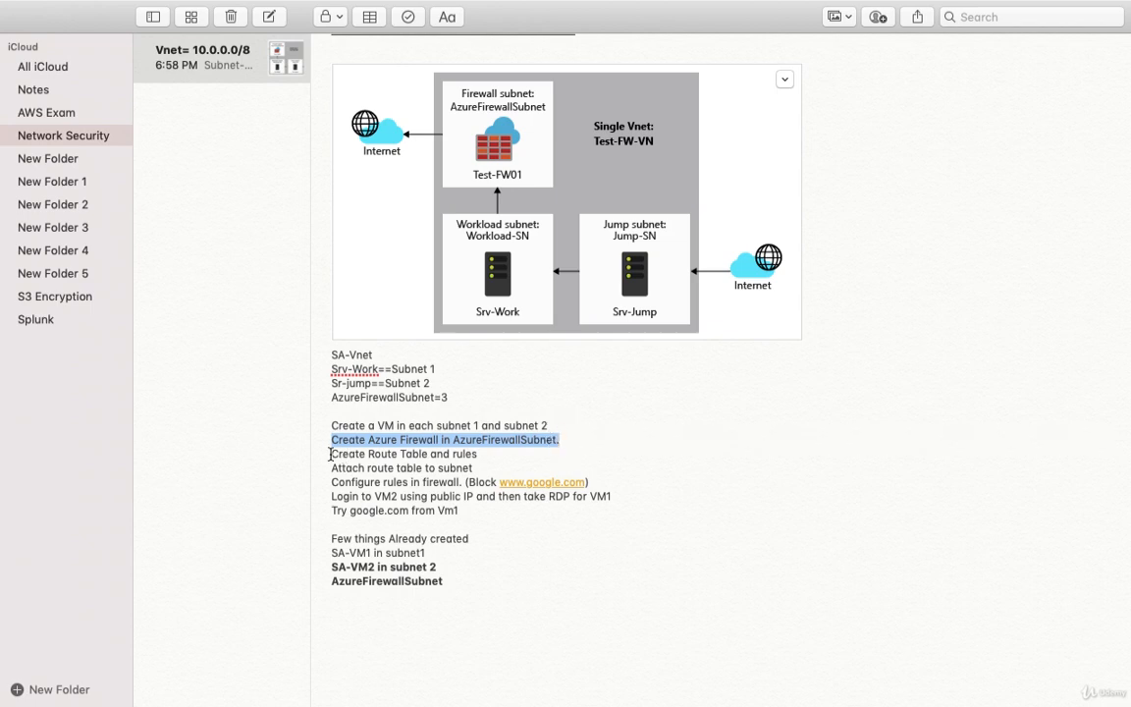
mouse_move(331, 453)
left_mouse_down()
mouse_move(441, 454)
mouse_move(336, 452)
left_mouse_up()
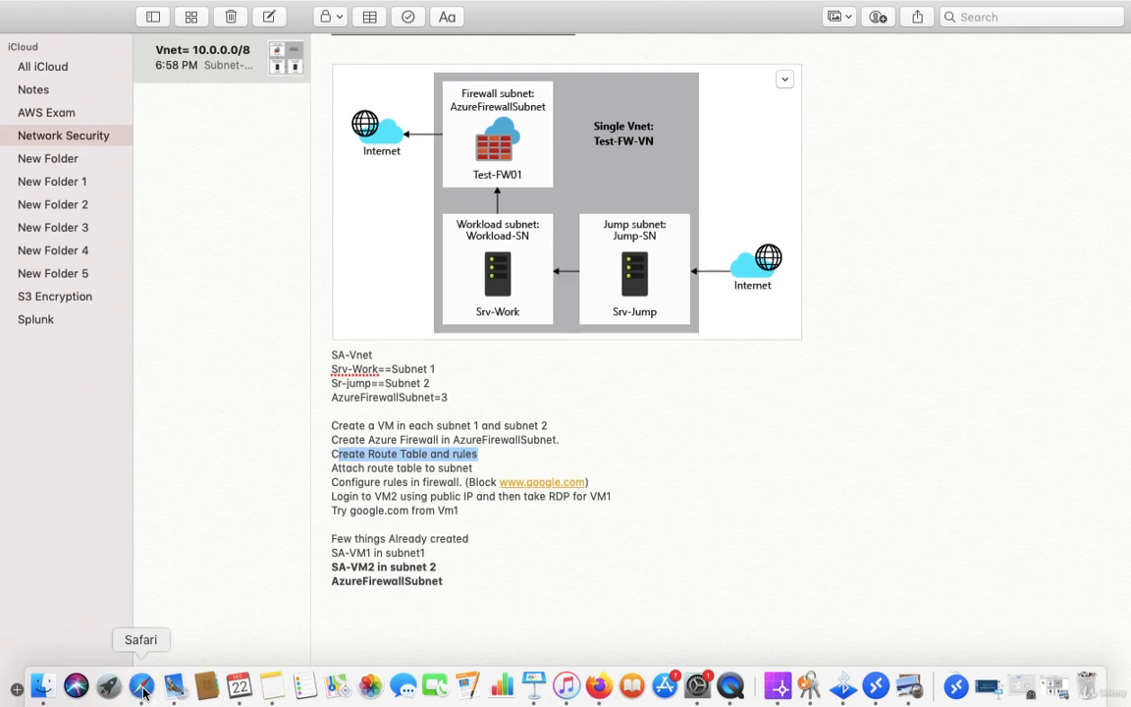
left_click(144, 687)
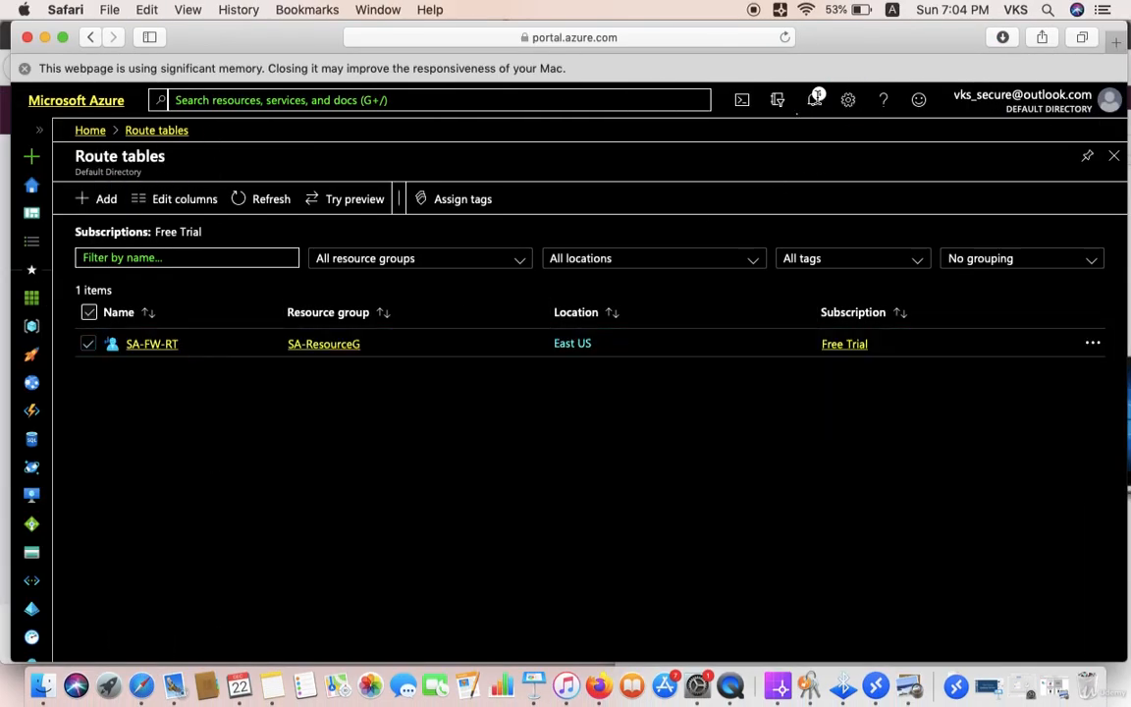
Step: From the notifications, go to SA-RT2, open its Routes, and begin adding a route
left_click(814, 101)
left_click(814, 104)
left_click(814, 103)
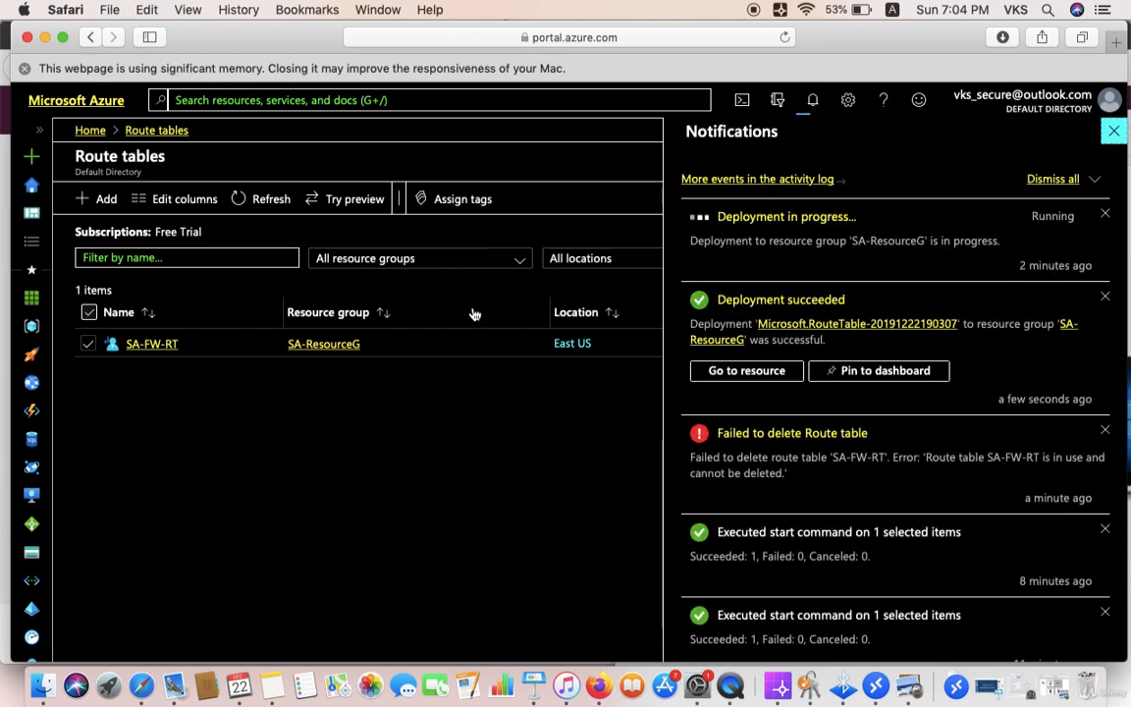
left_click(742, 371)
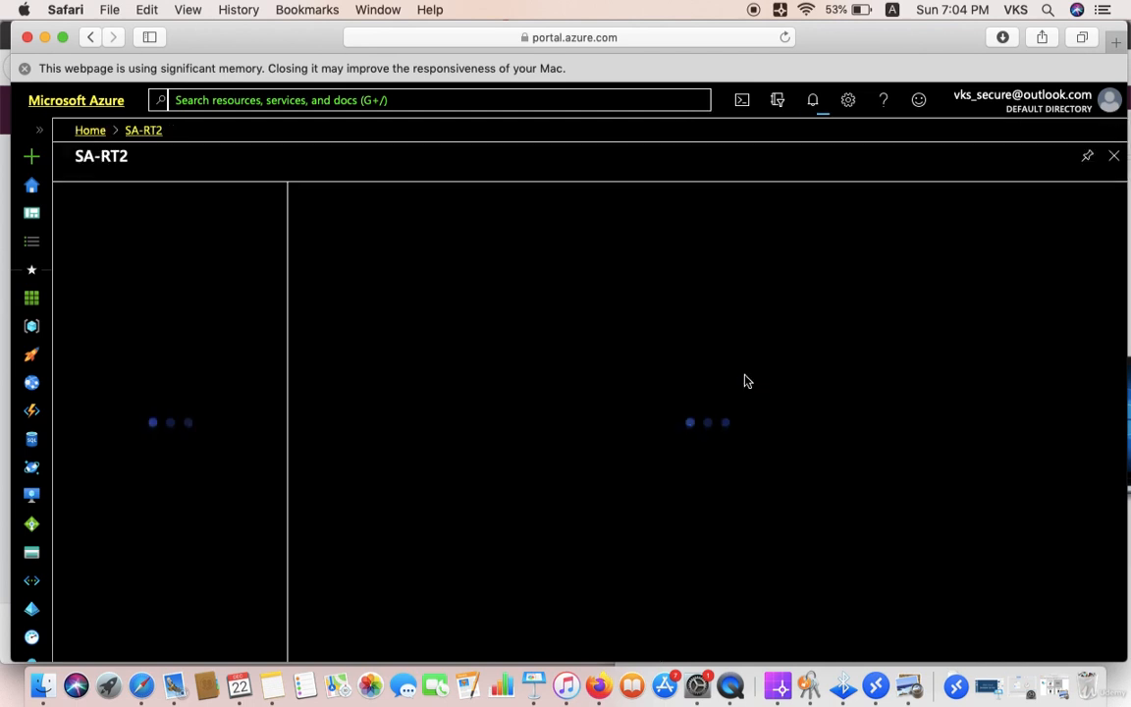
left_click(214, 473)
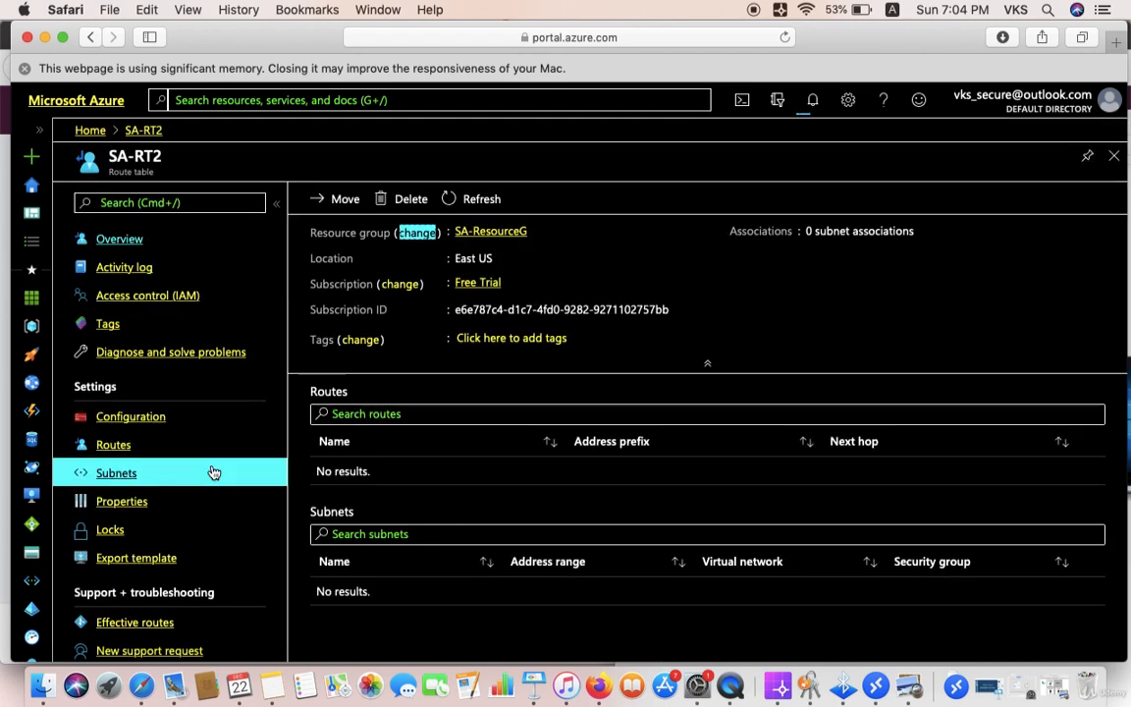
left_click(116, 447)
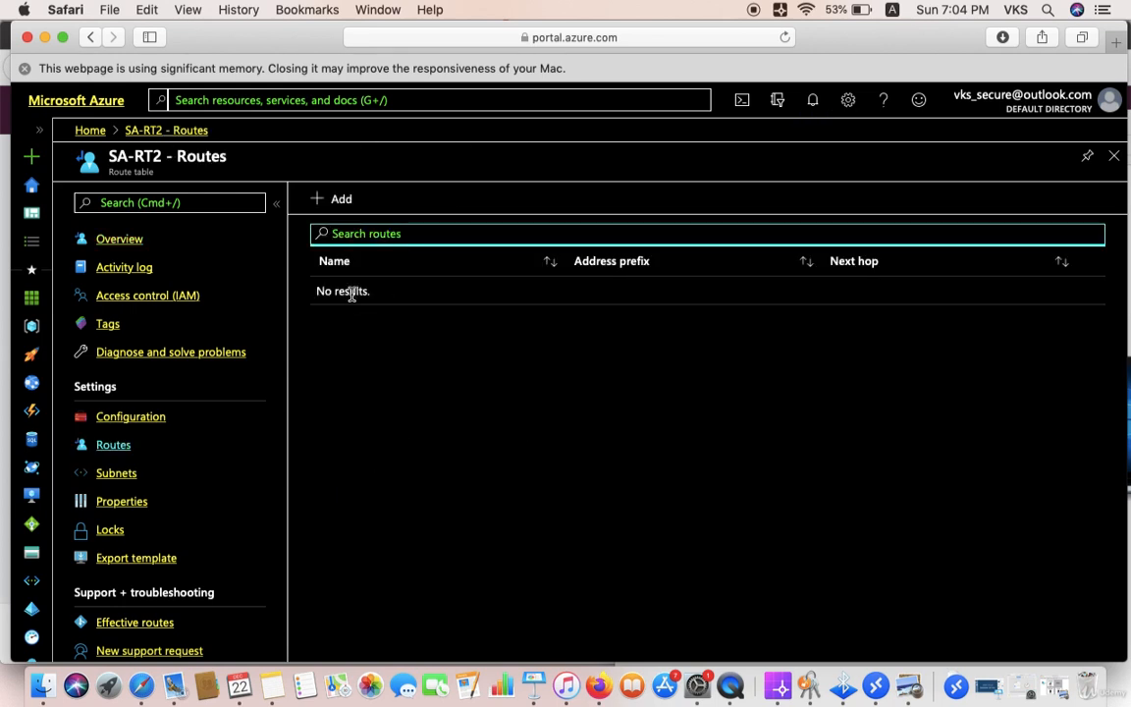
left_click(339, 201)
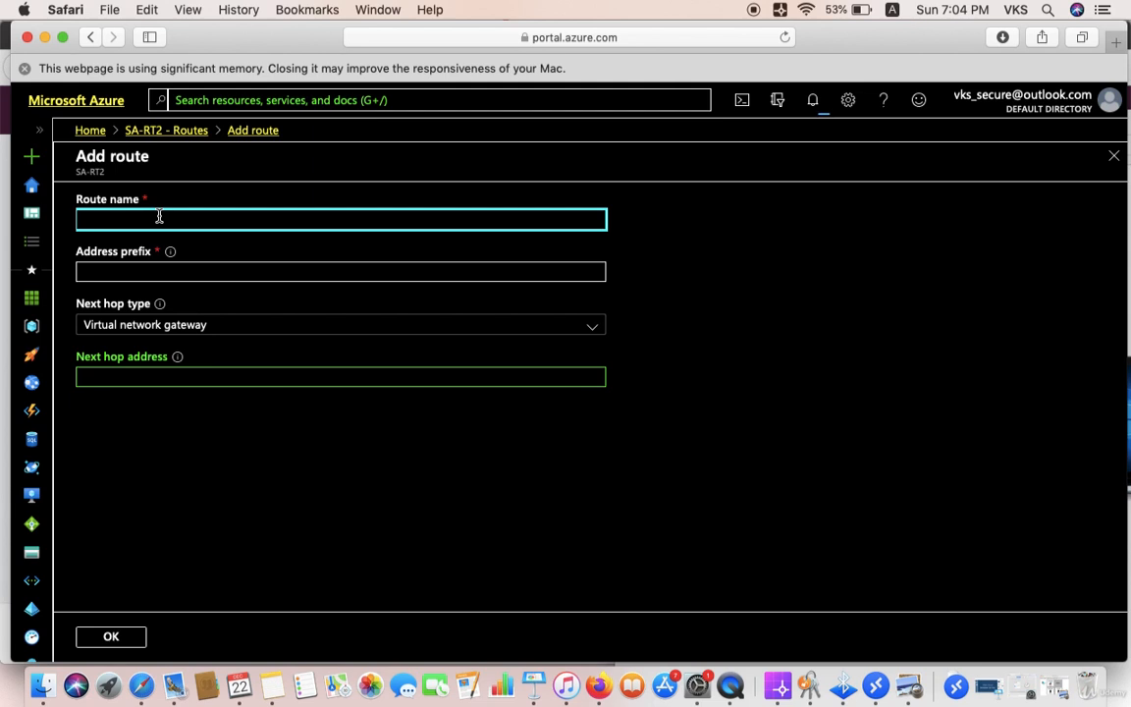
Step: Fill in the Route-for-subnet1 name and address prefix, and choose Virtual appliance as next hop type
type("Route-for-subnet1")
left_click(148, 271)
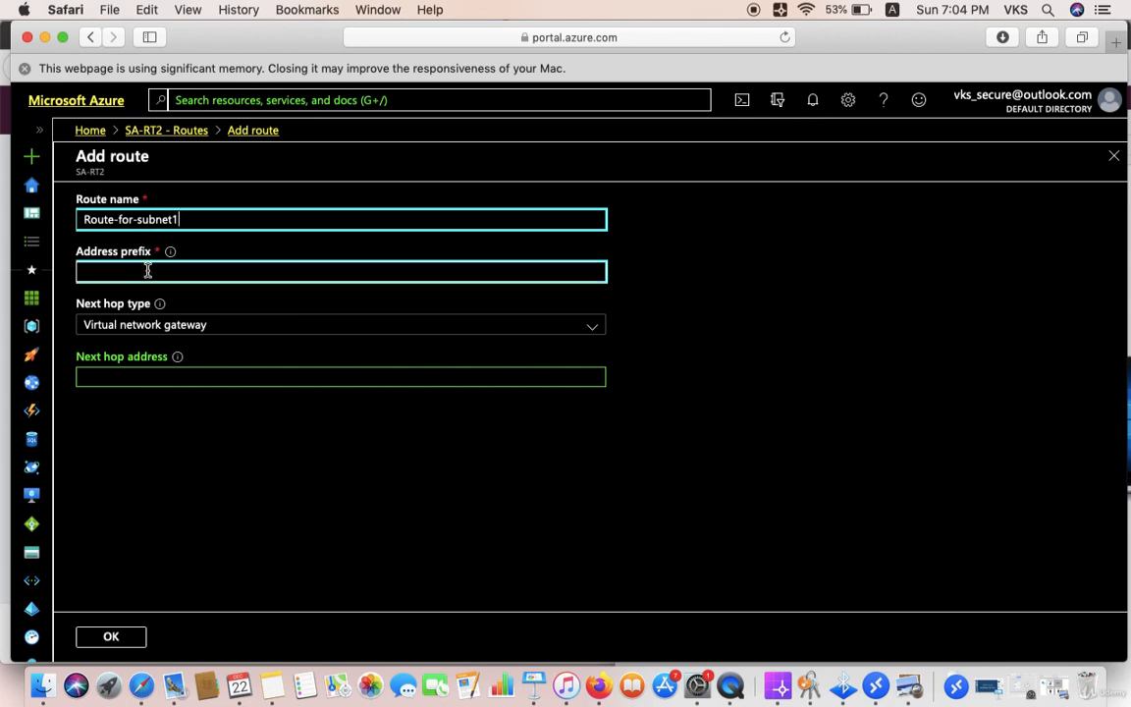
type("0")
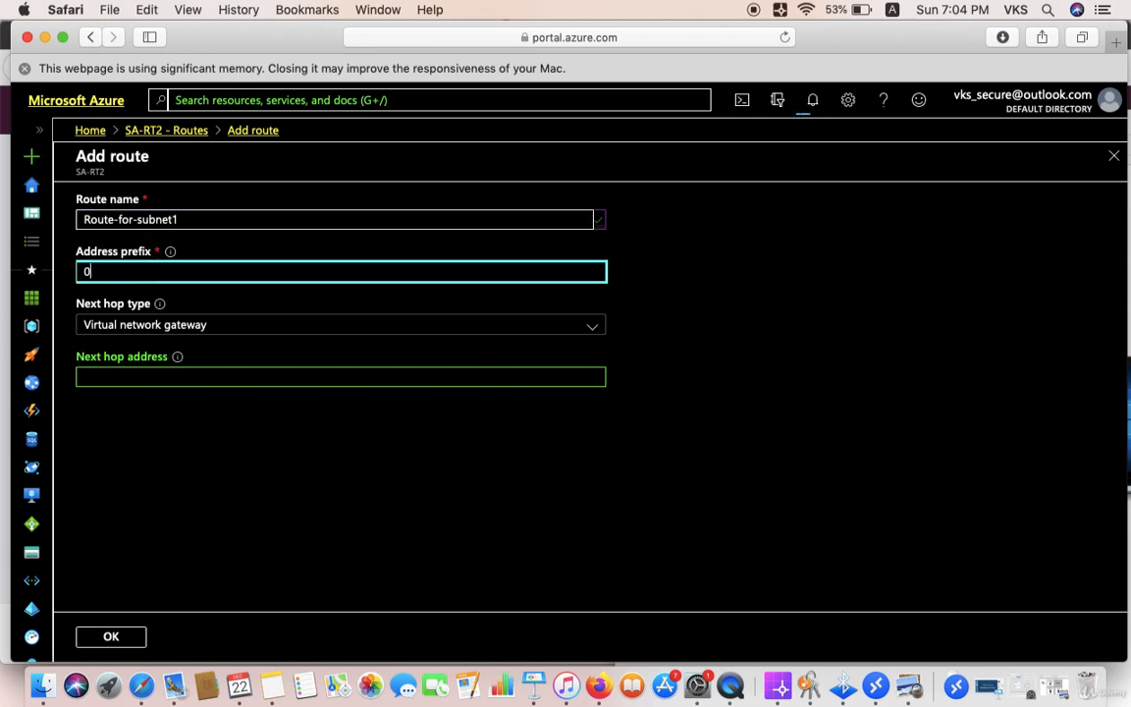
type(".0.0.0/24")
left_click(168, 330)
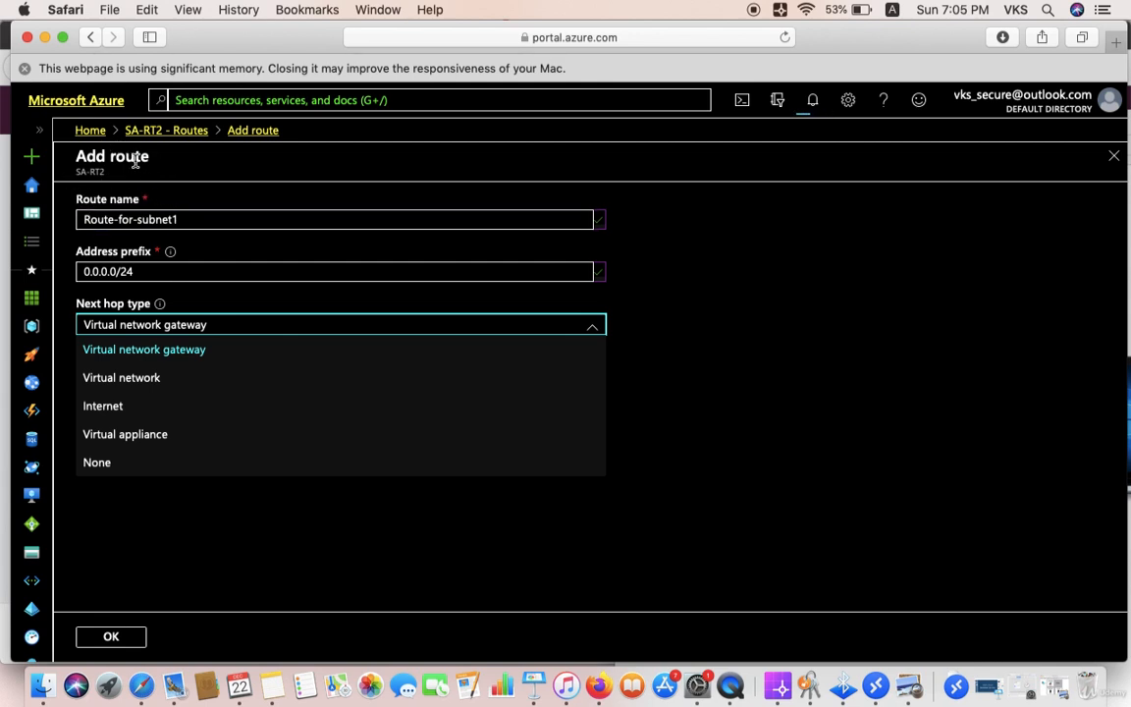
left_click(153, 436)
Step: Check the deployment notifications while the next hop address is still empty
left_click(126, 379)
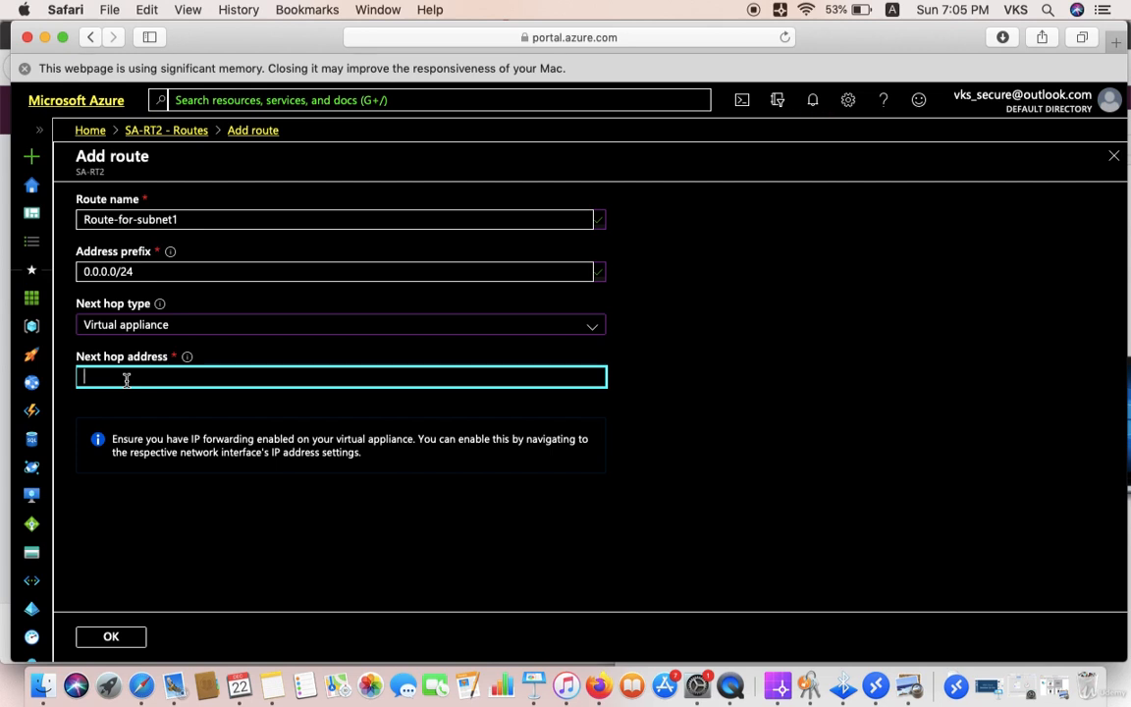
left_click_drag(189, 220, 74, 220)
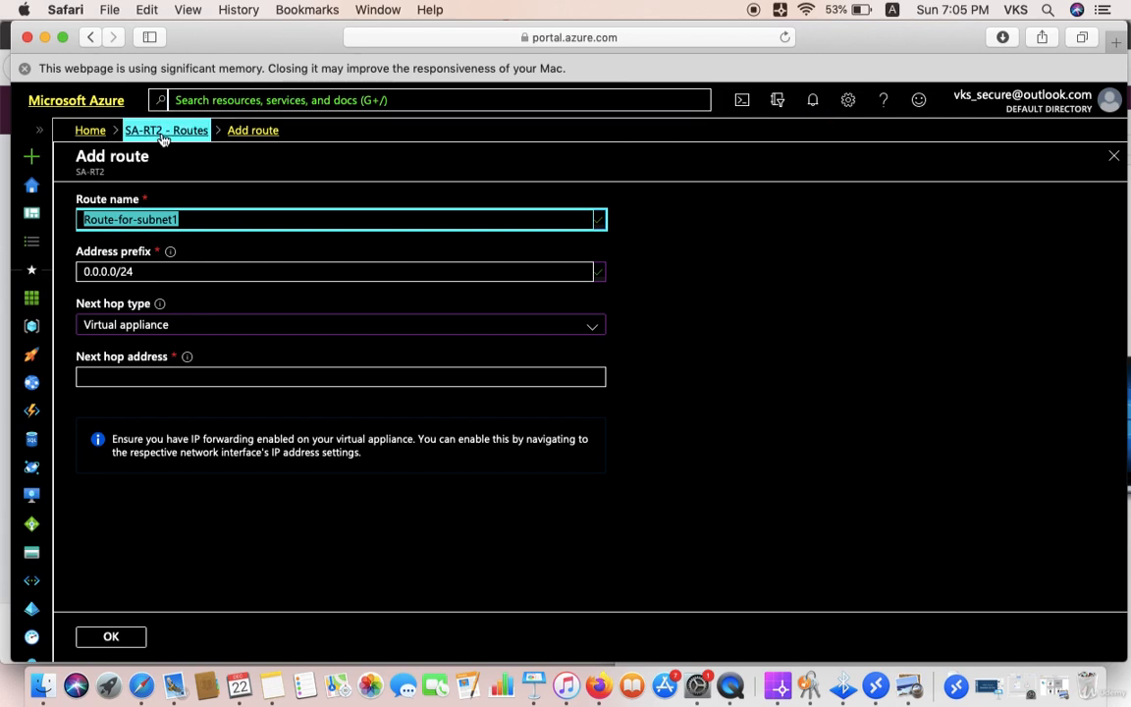
left_click(815, 102)
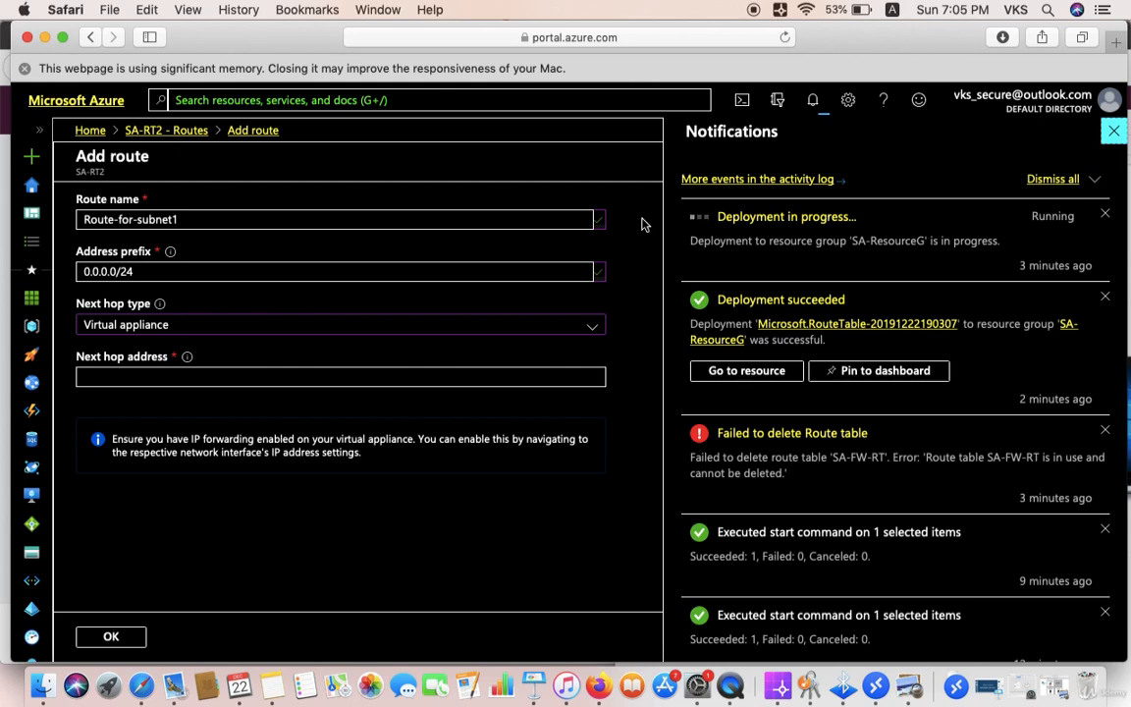
left_click(444, 373)
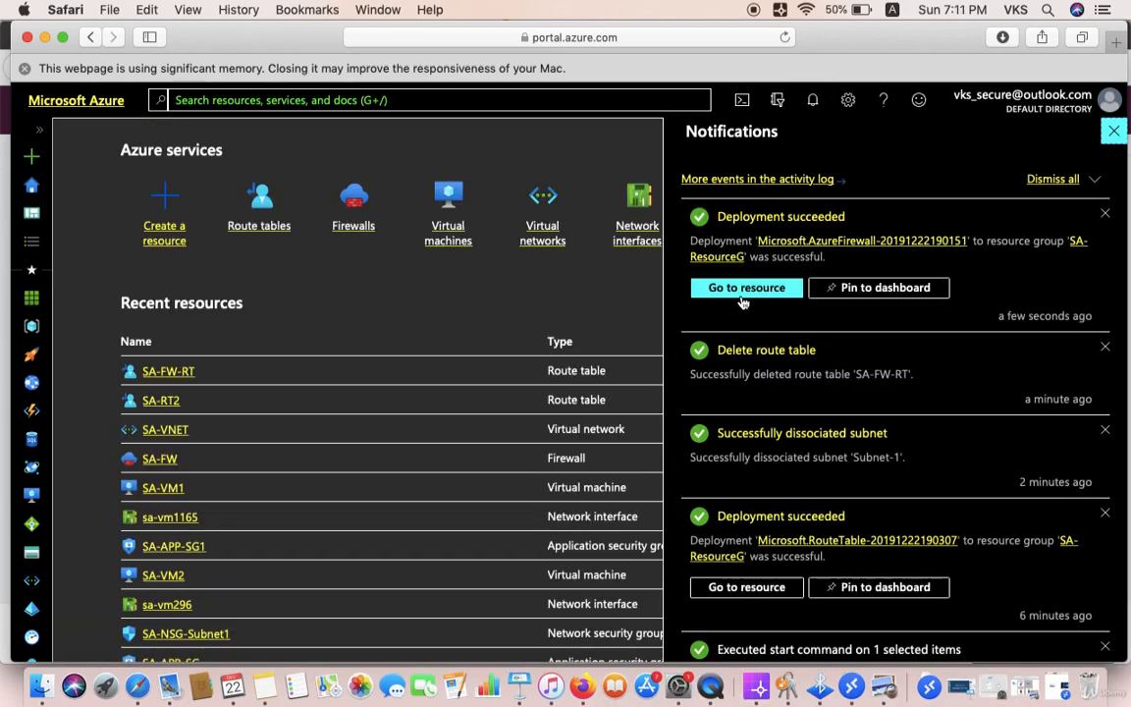
Step: Copy firewall SA-FW1's private IP 10.0.10.4 and open the Route tables list
left_click(743, 289)
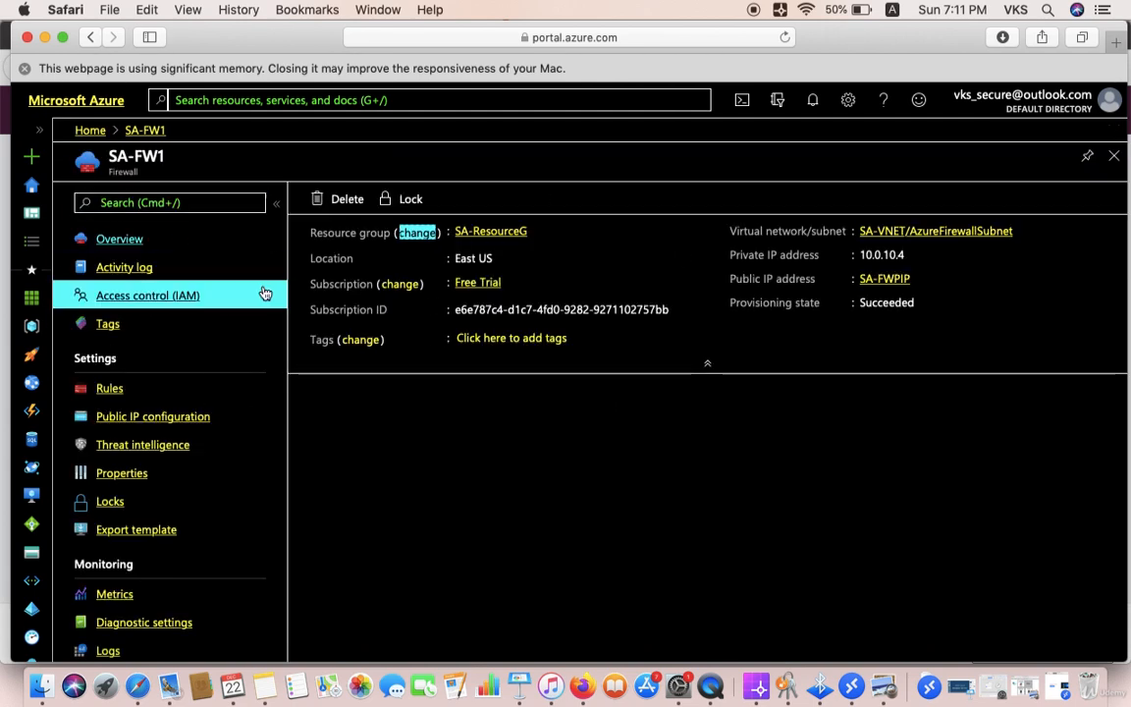
mouse_move(915, 258)
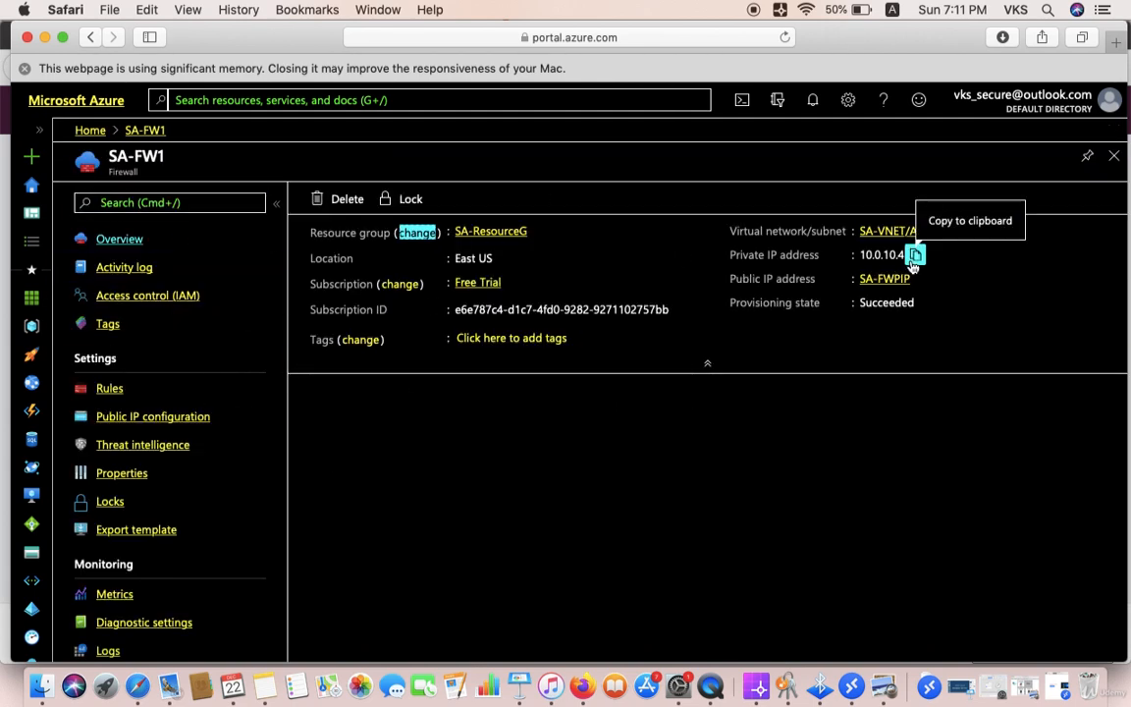
left_click(916, 259)
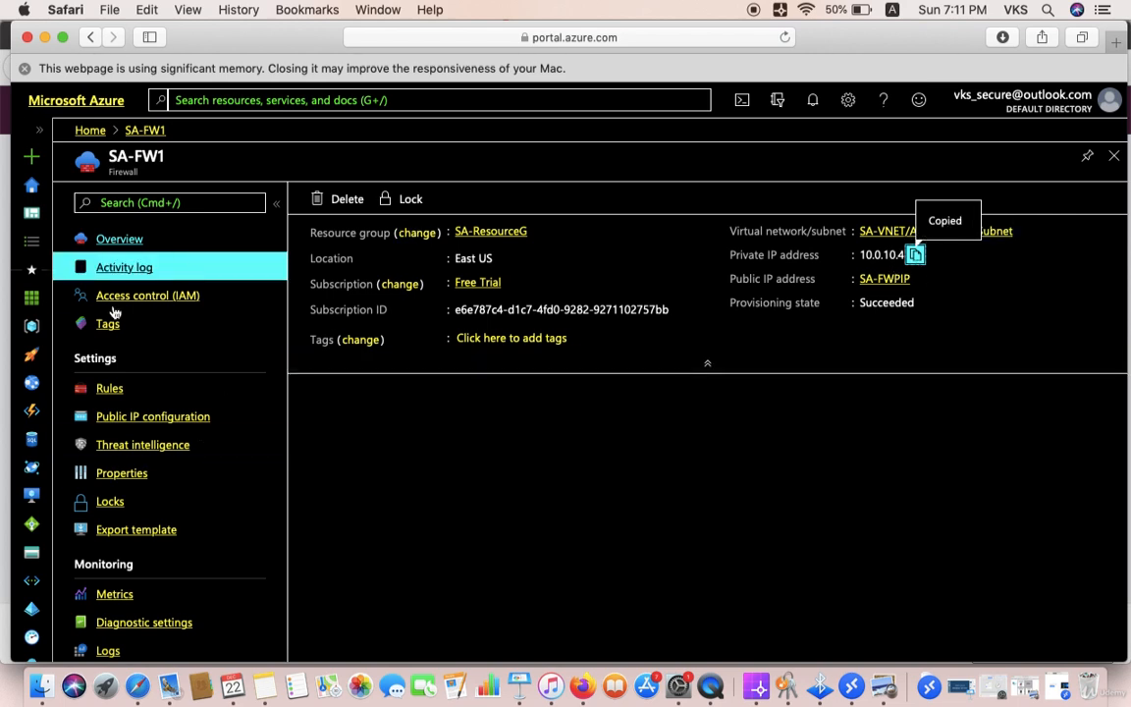
left_click(91, 132)
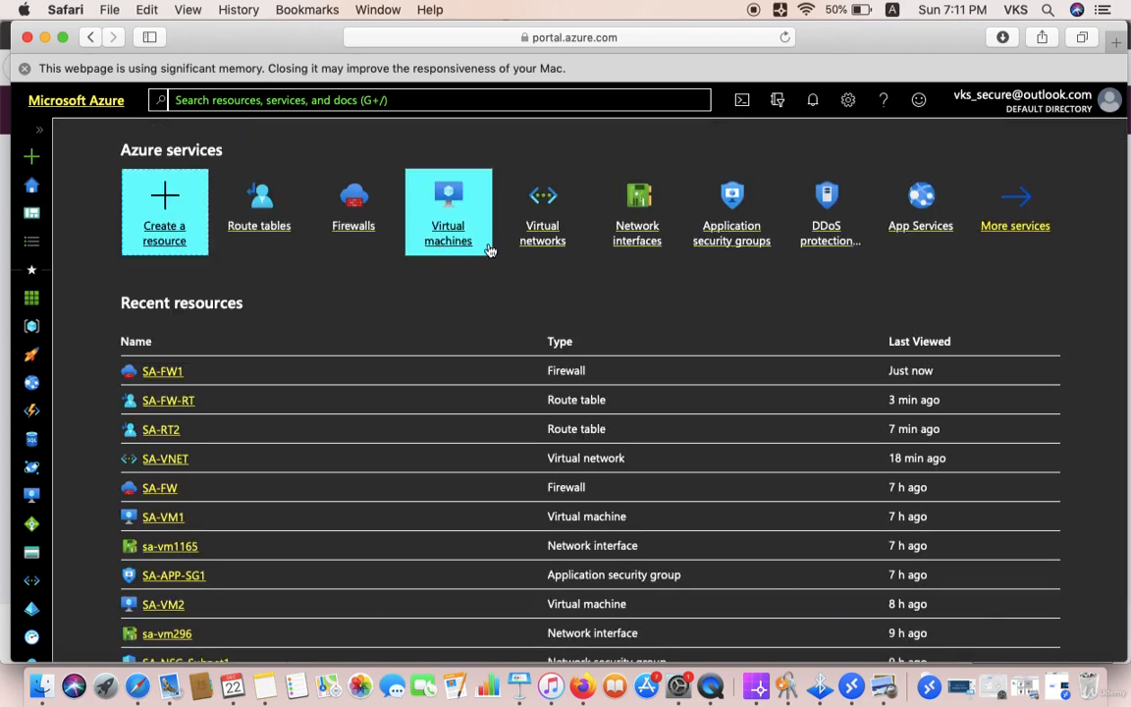
left_click(236, 192)
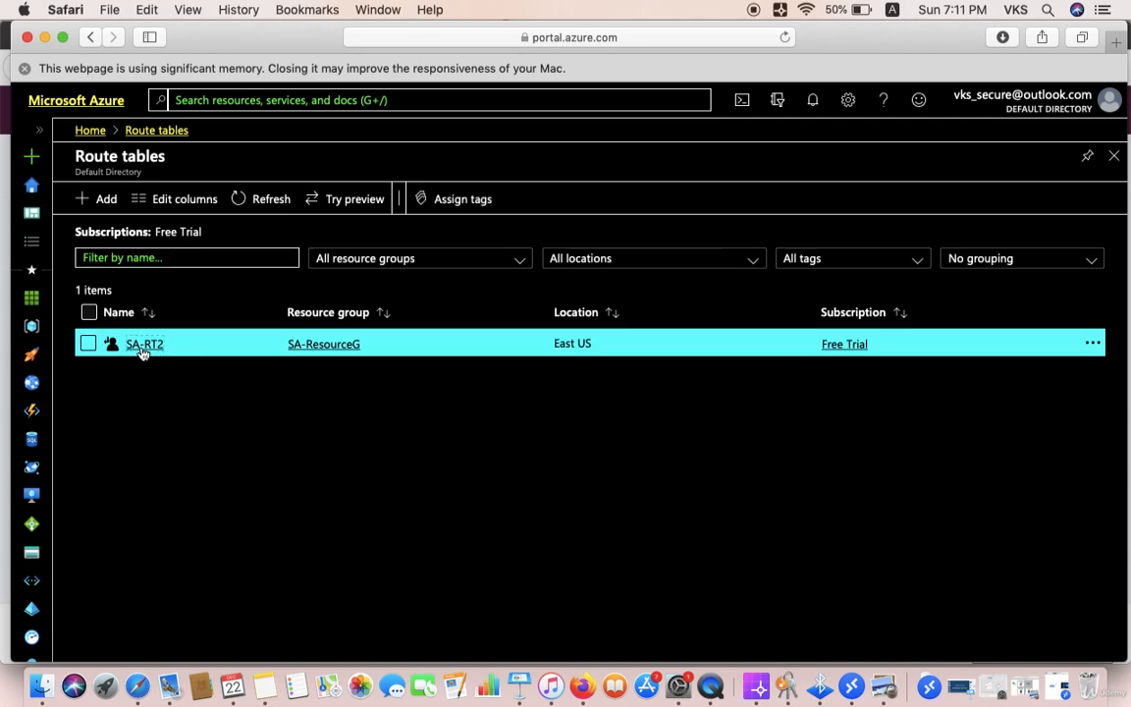
Step: Start a new route in SA-RT2 named RT-Subnet-1 with address prefix 0.0.0.0/0
left_click(142, 346)
left_click(108, 444)
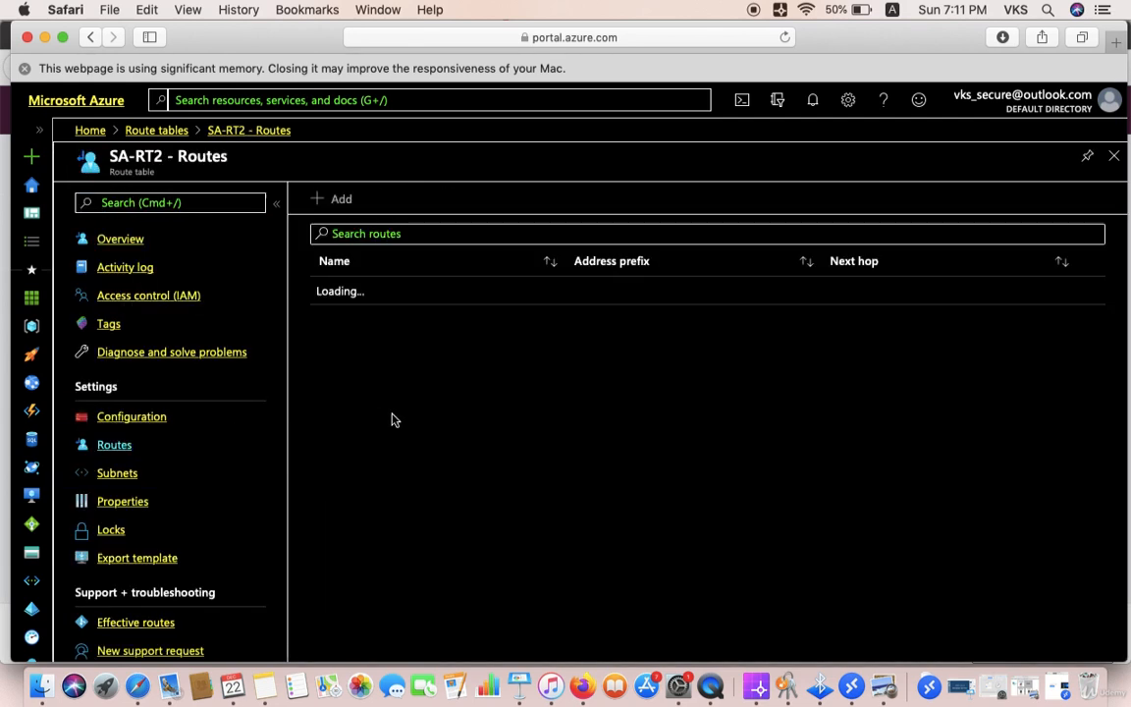
left_click(316, 199)
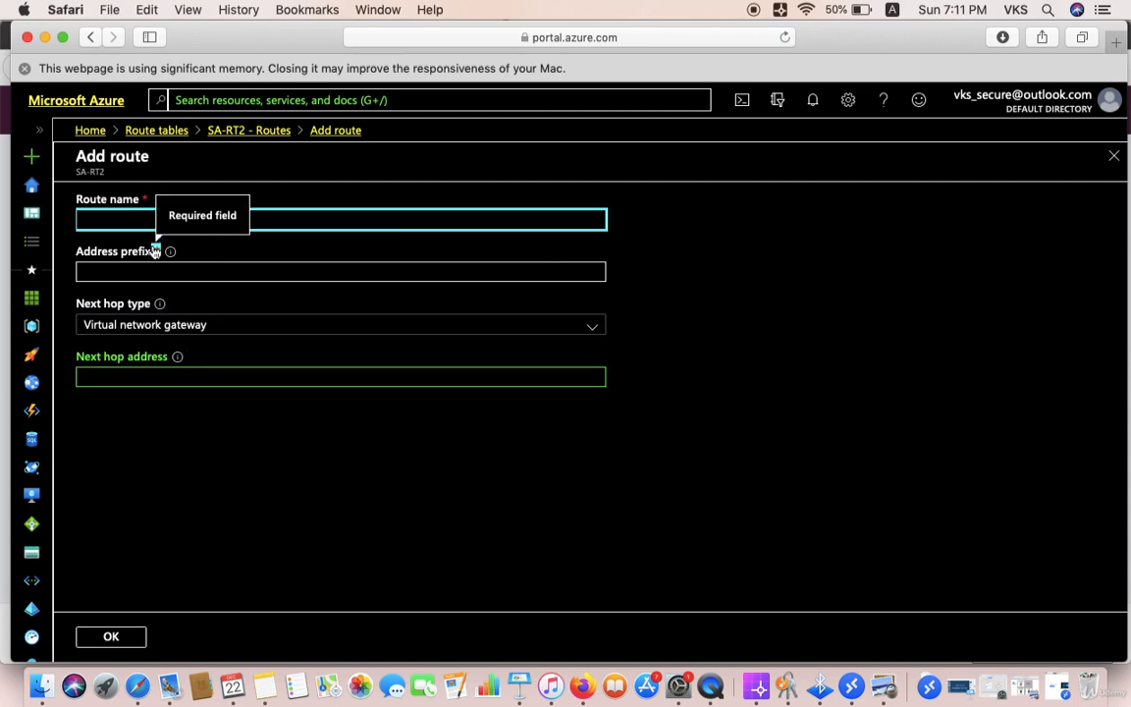
type("RT-Subnet-1")
left_click(126, 271)
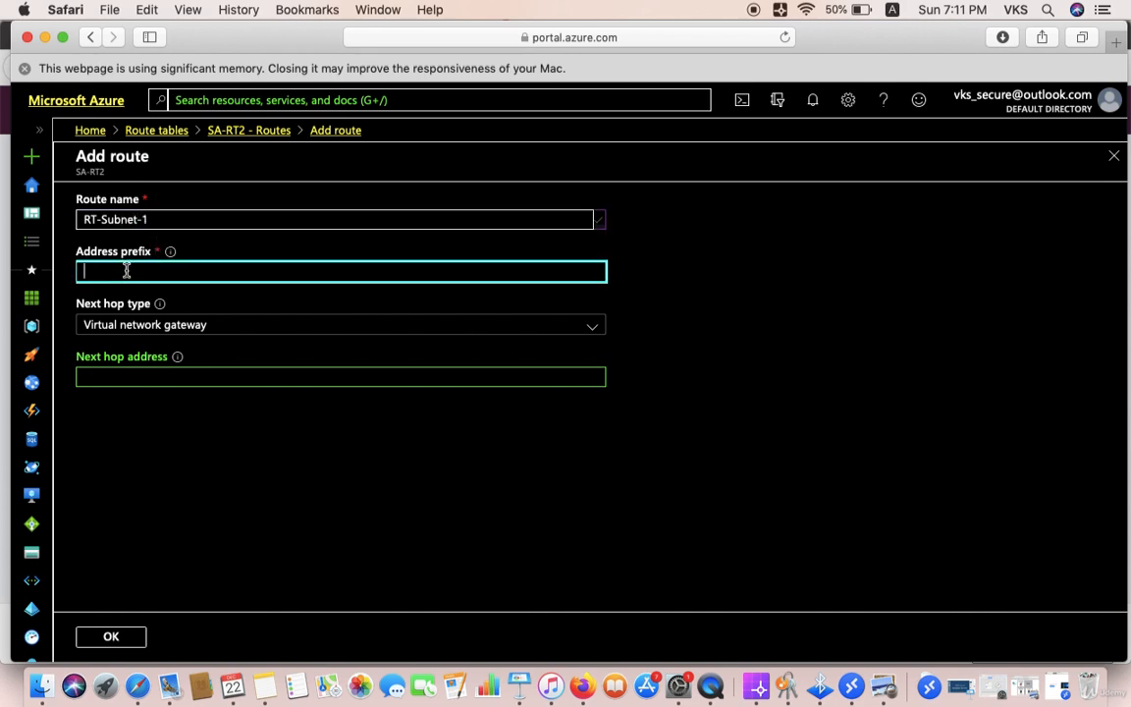
type("0.0.0.0/0")
Step: Set the route's next hop to Virtual appliance at 10.0.10.4
left_click(126, 326)
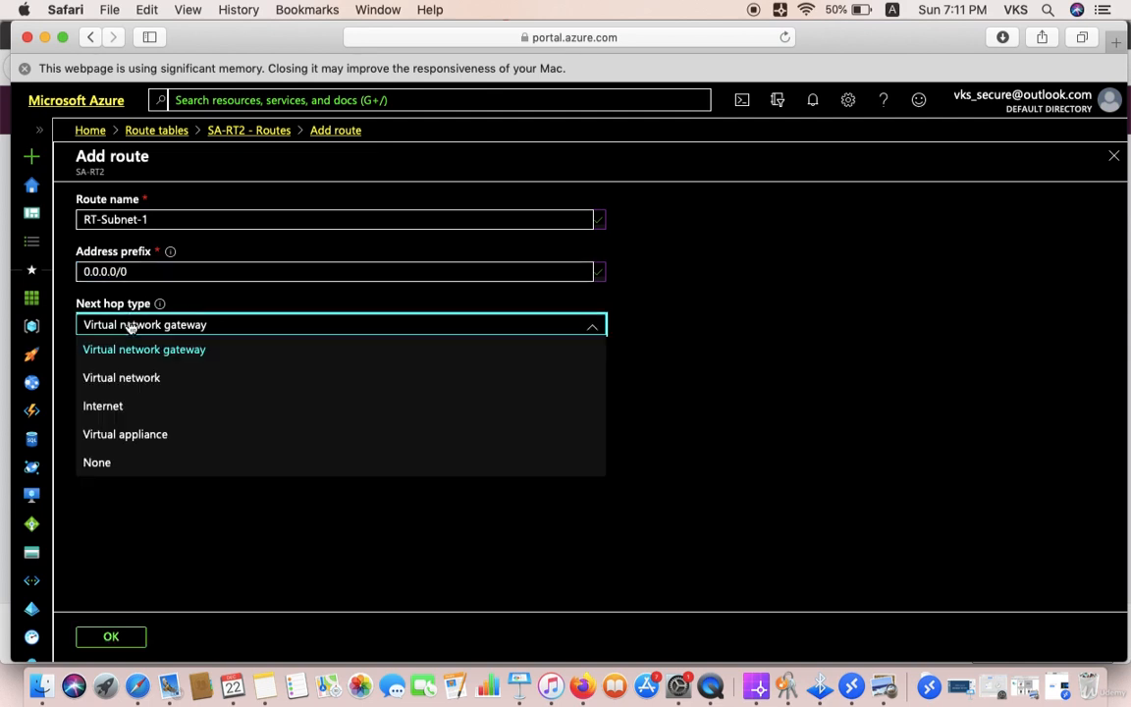
left_click(134, 435)
left_click(127, 377)
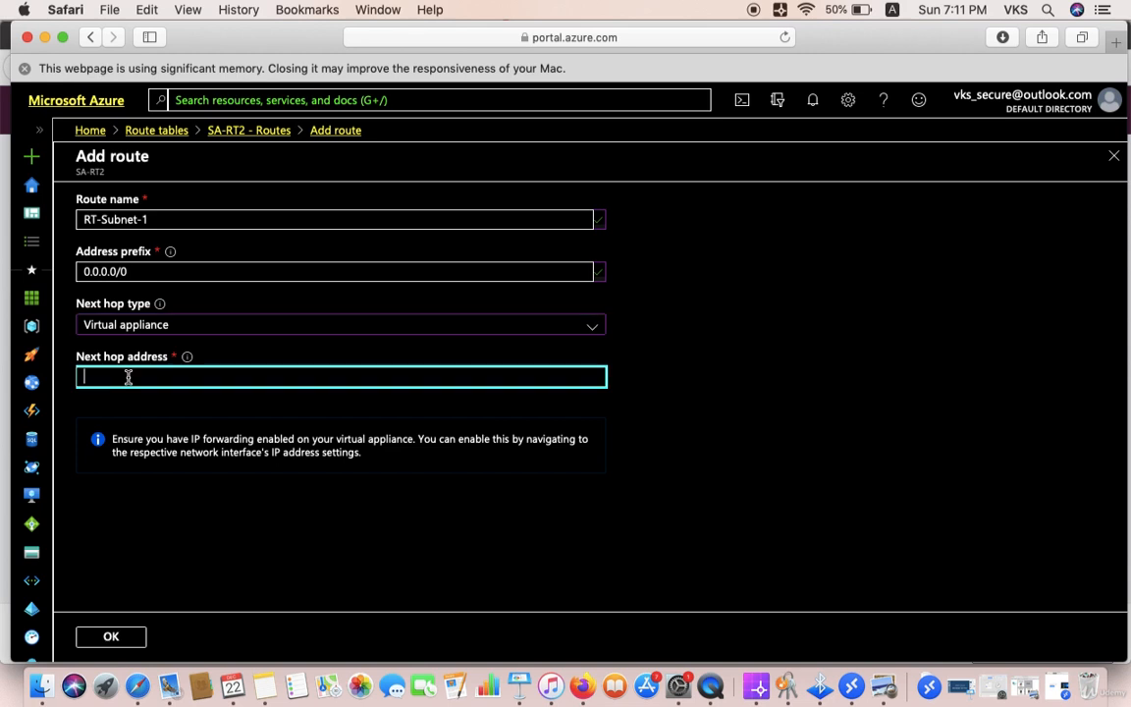
type("10.0.10.4")
left_click(682, 333)
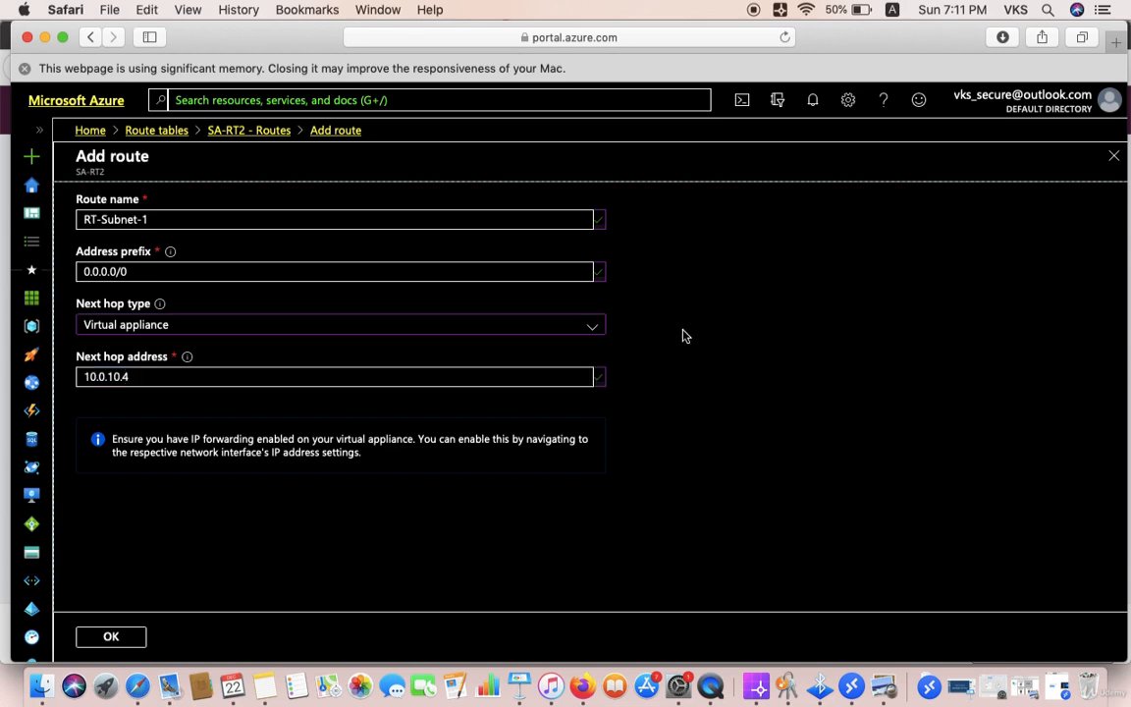
left_click(595, 334)
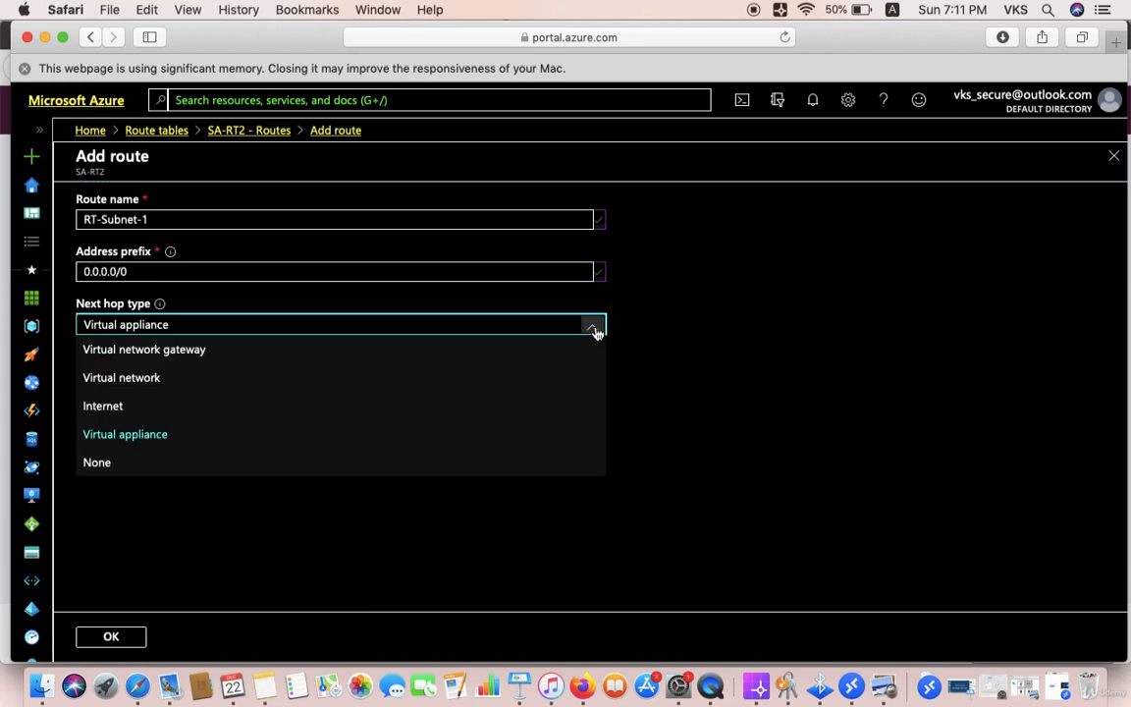
left_click(595, 334)
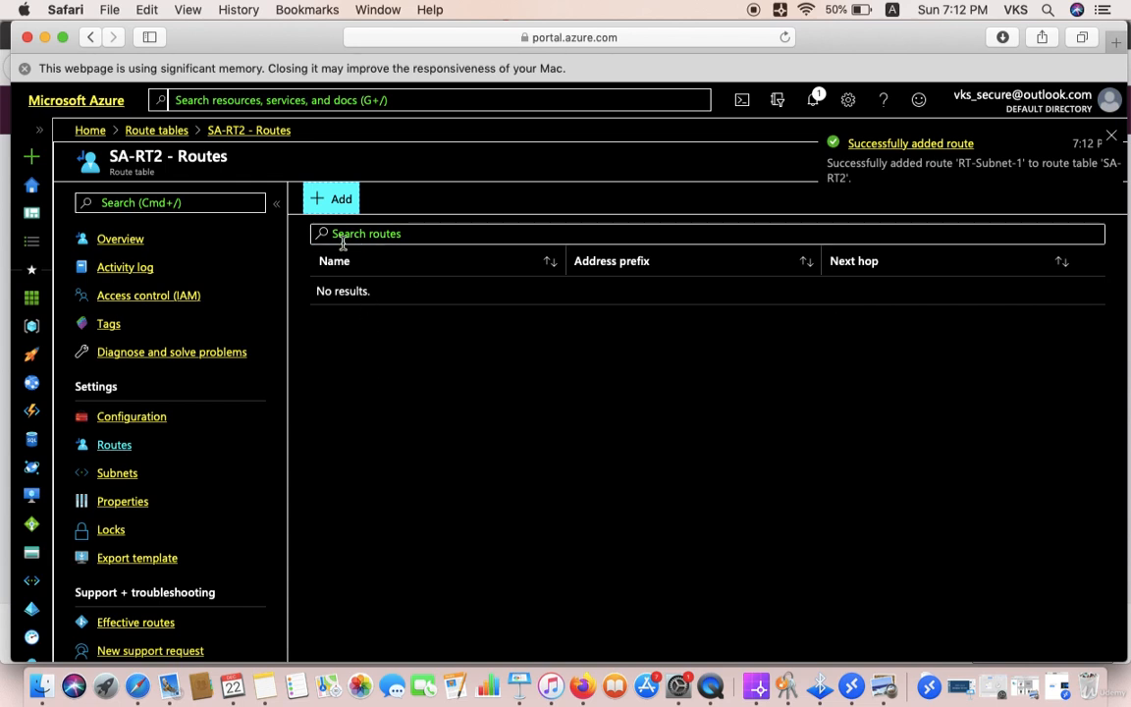
Step: Save the route, confirm RT-Subnet-1 is listed, and open SA-RT2's Subnets
left_click(232, 208)
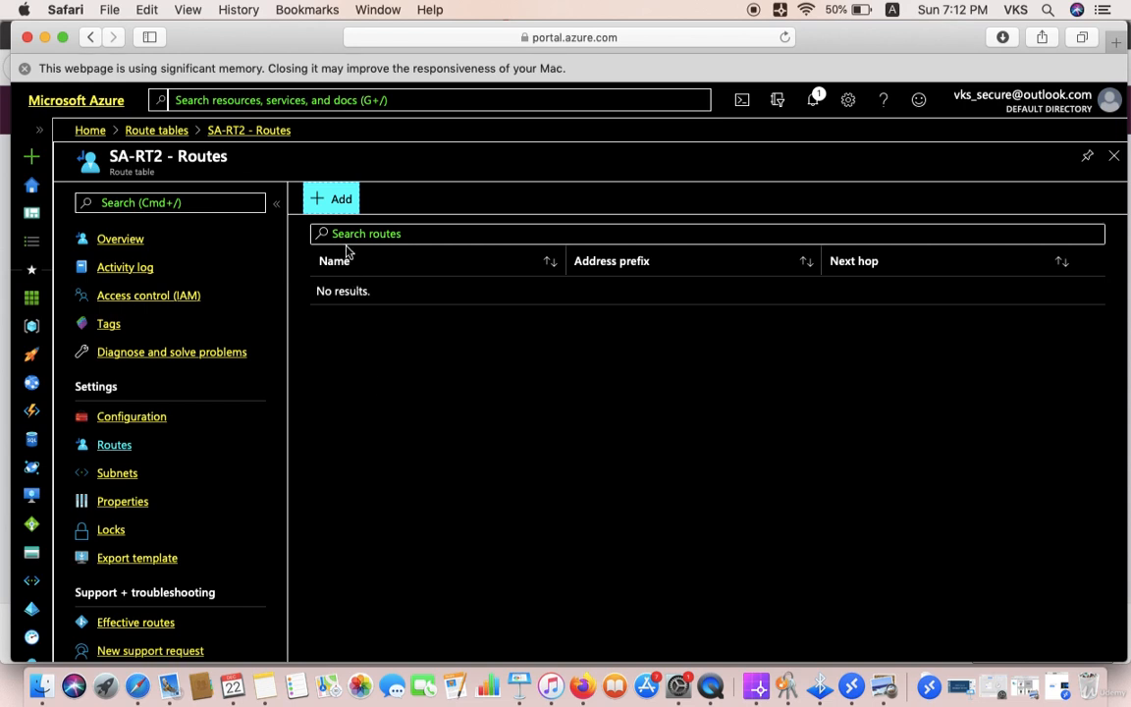
left_click(116, 417)
left_click(118, 445)
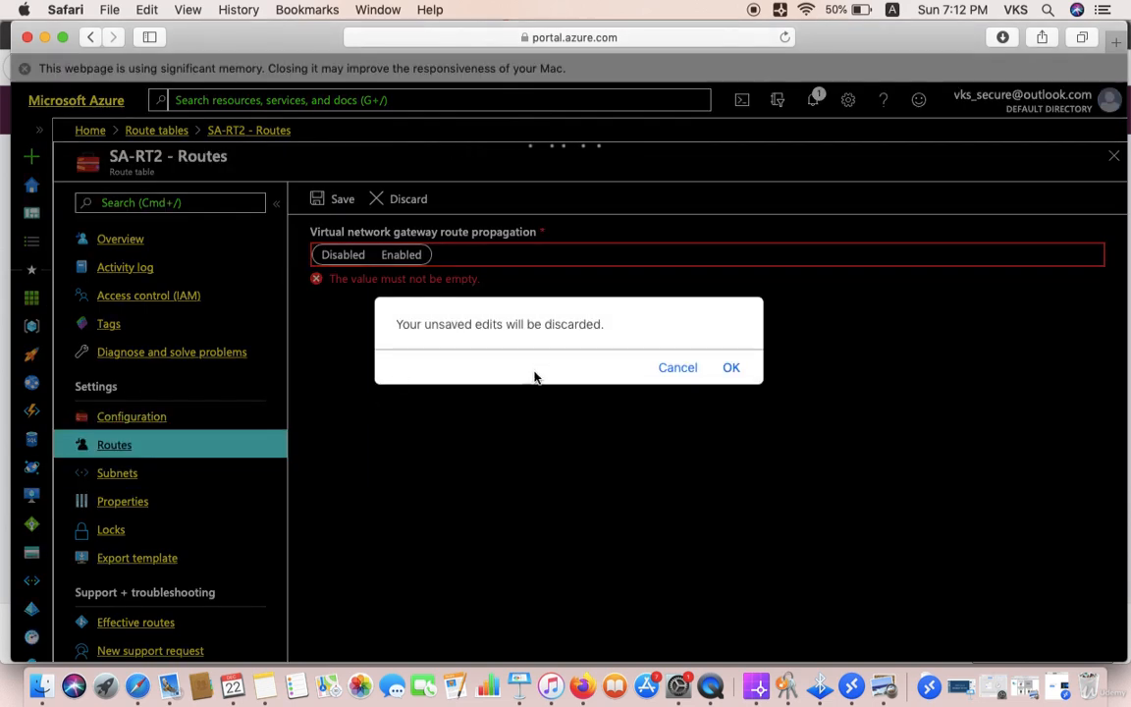
left_click(694, 370)
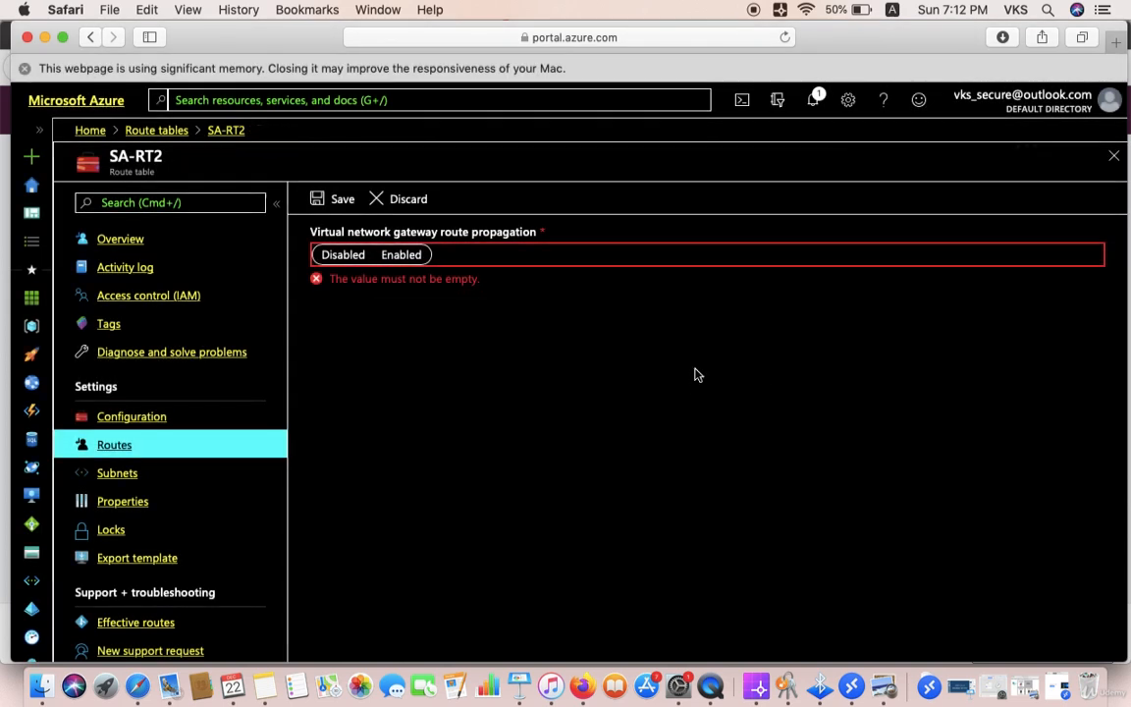
left_click(117, 445)
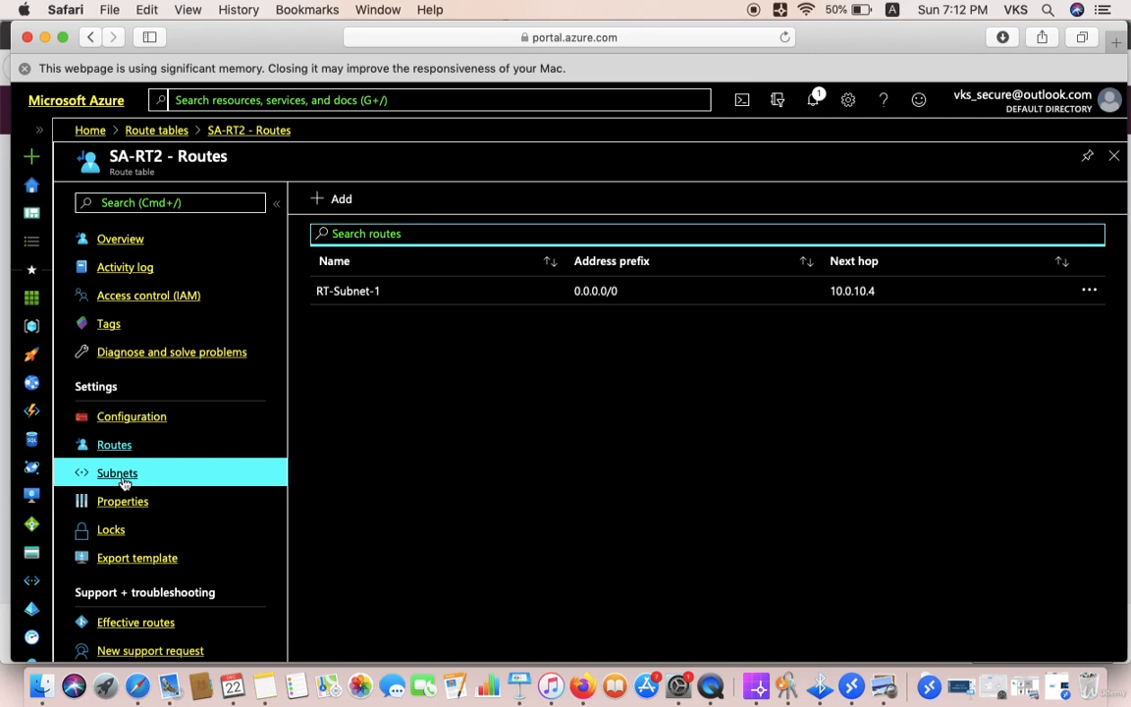
left_click(124, 483)
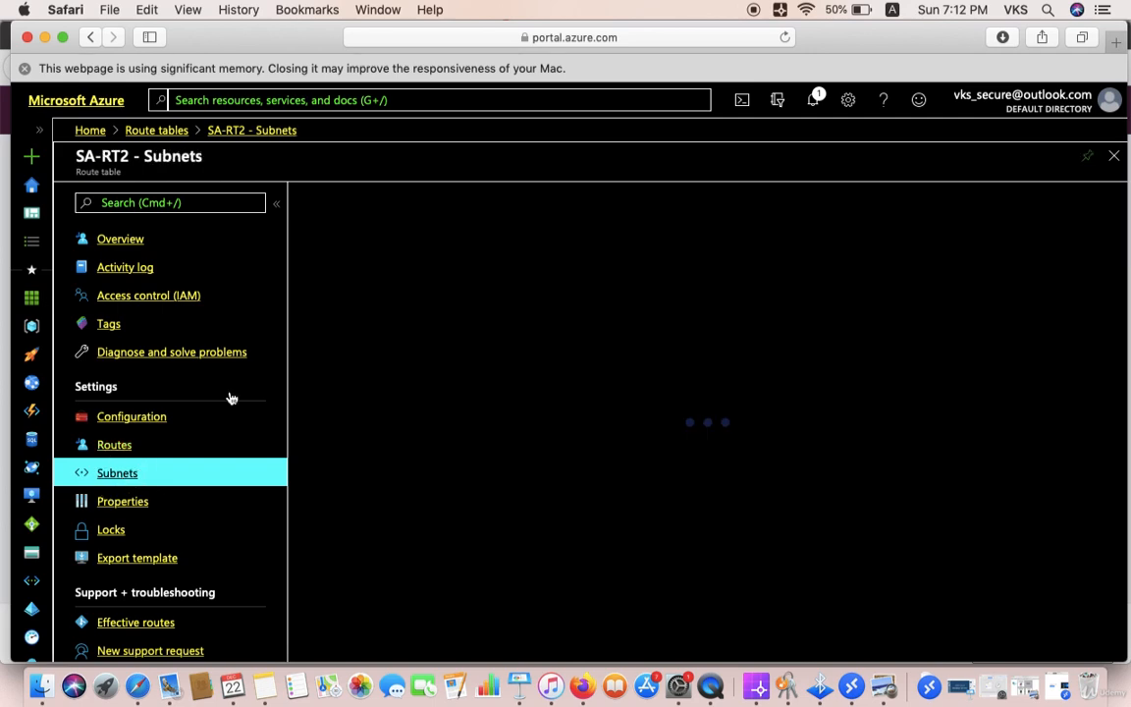
left_click(265, 685)
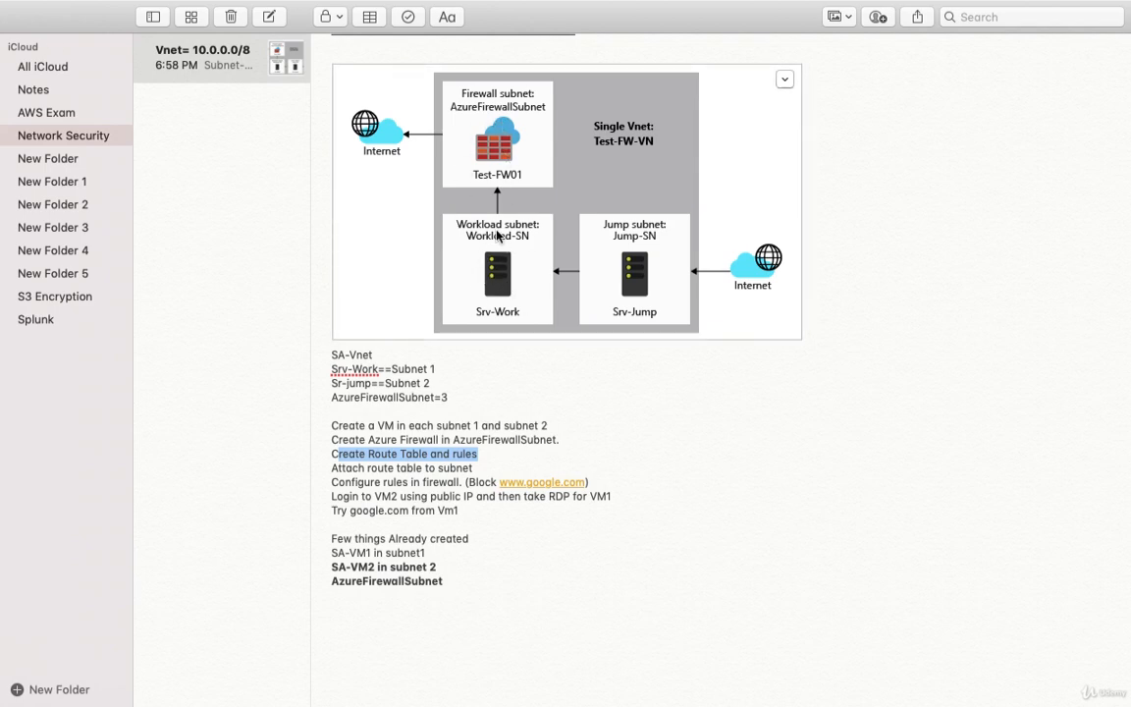
Step: Append '-1' so the Notes checklist line reads 'Attach route table to subnet-1'
left_click(476, 469)
type("-1")
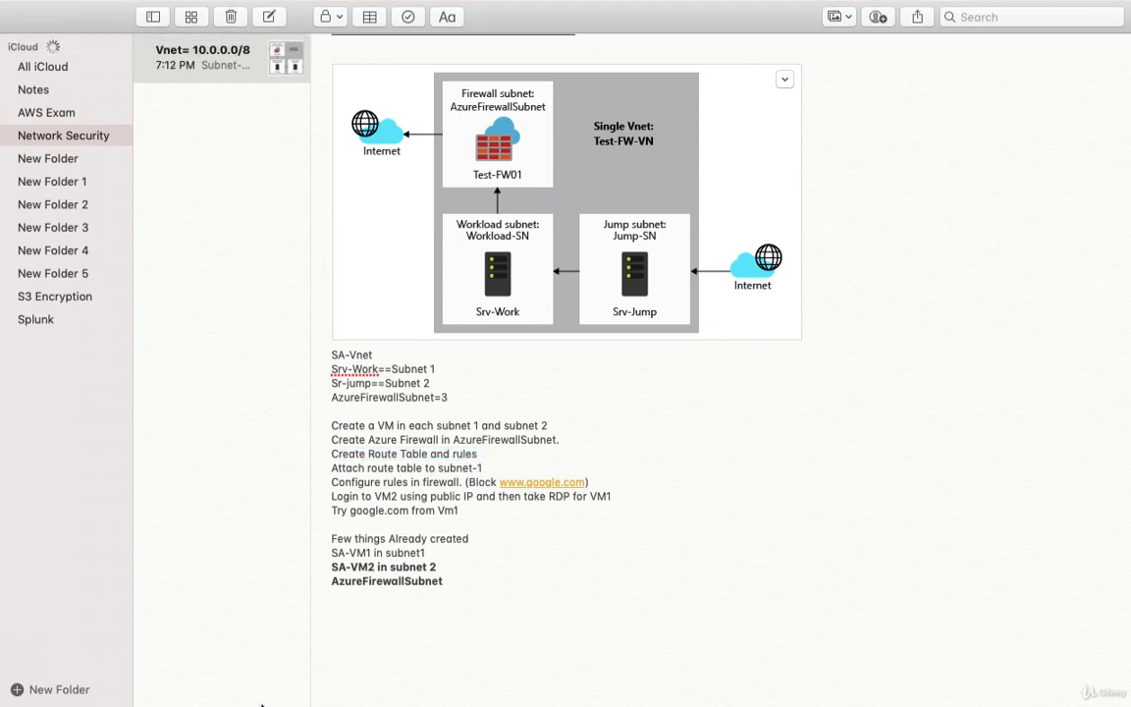
left_click(137, 685)
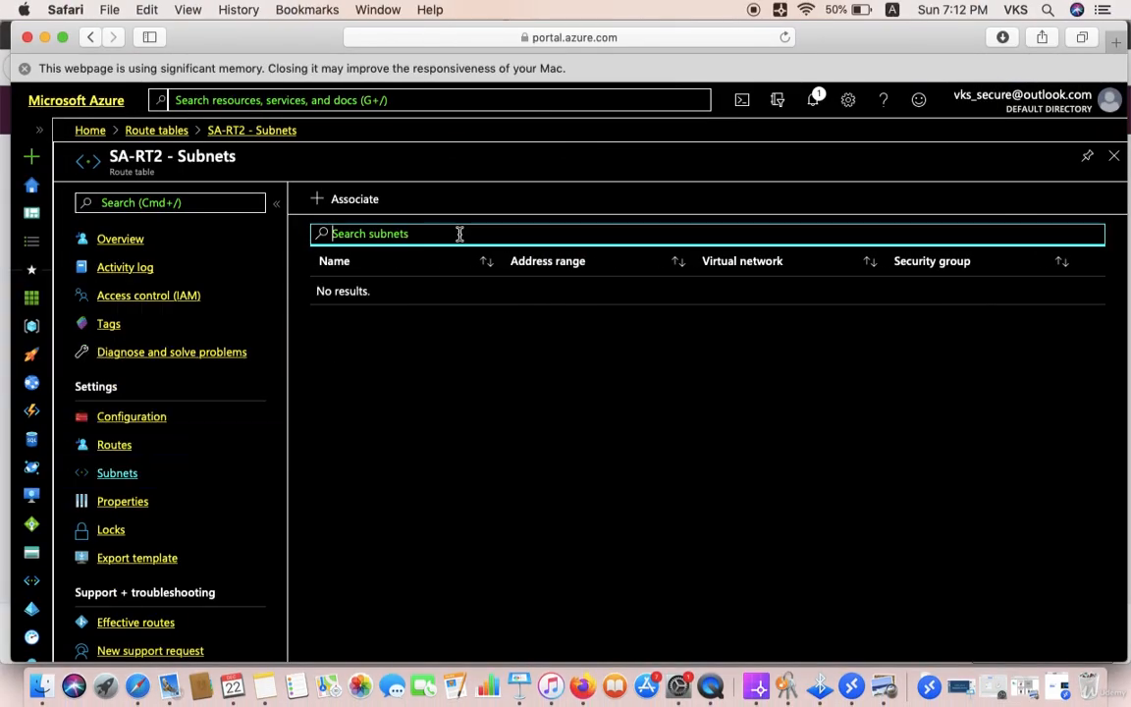
Step: Associate Subnet-1 of virtual network SA-VNET with route table SA-RT2
left_click(360, 205)
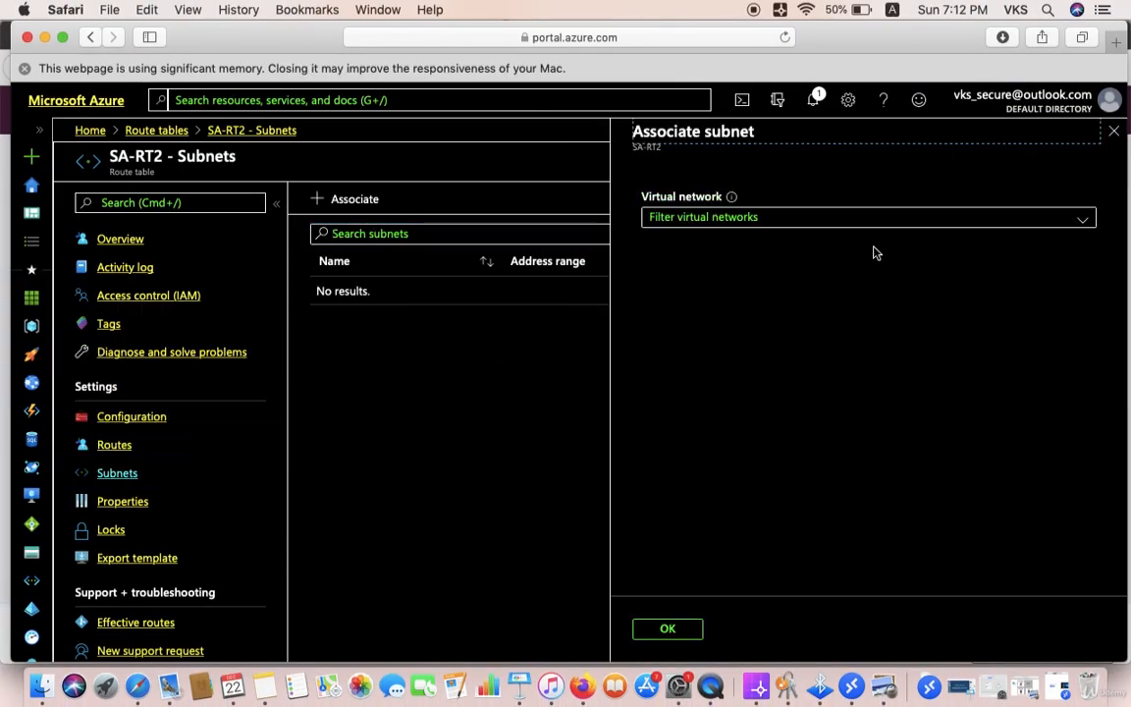
left_click(1085, 218)
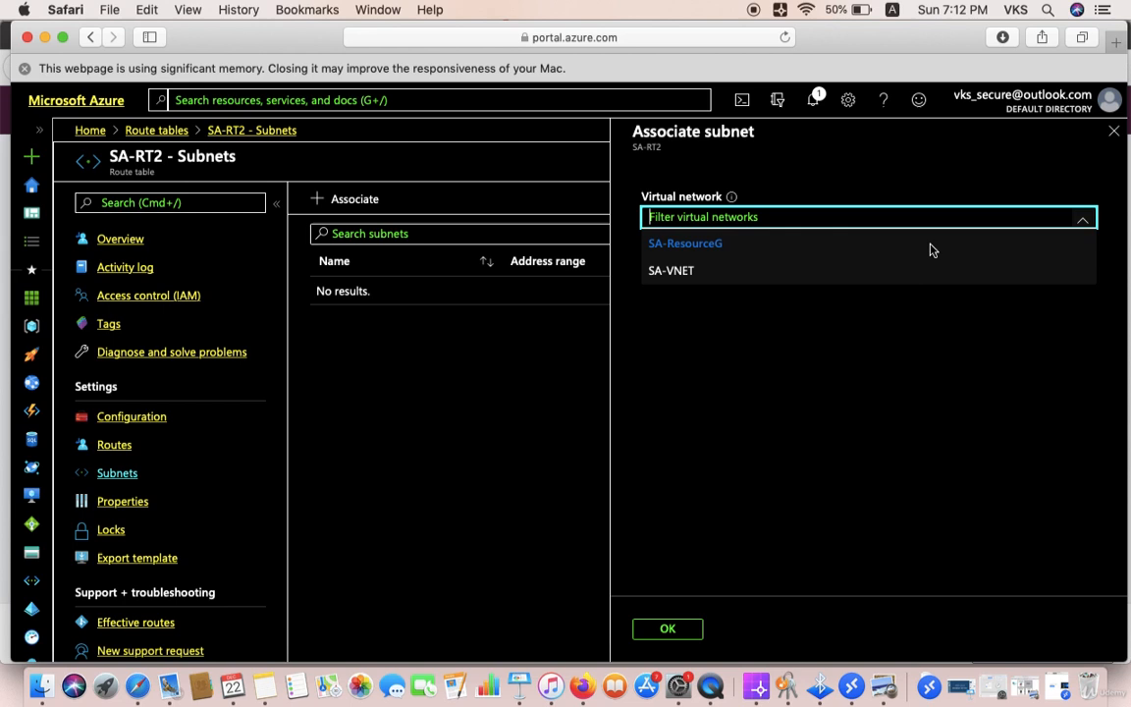
left_click(766, 268)
left_click(767, 277)
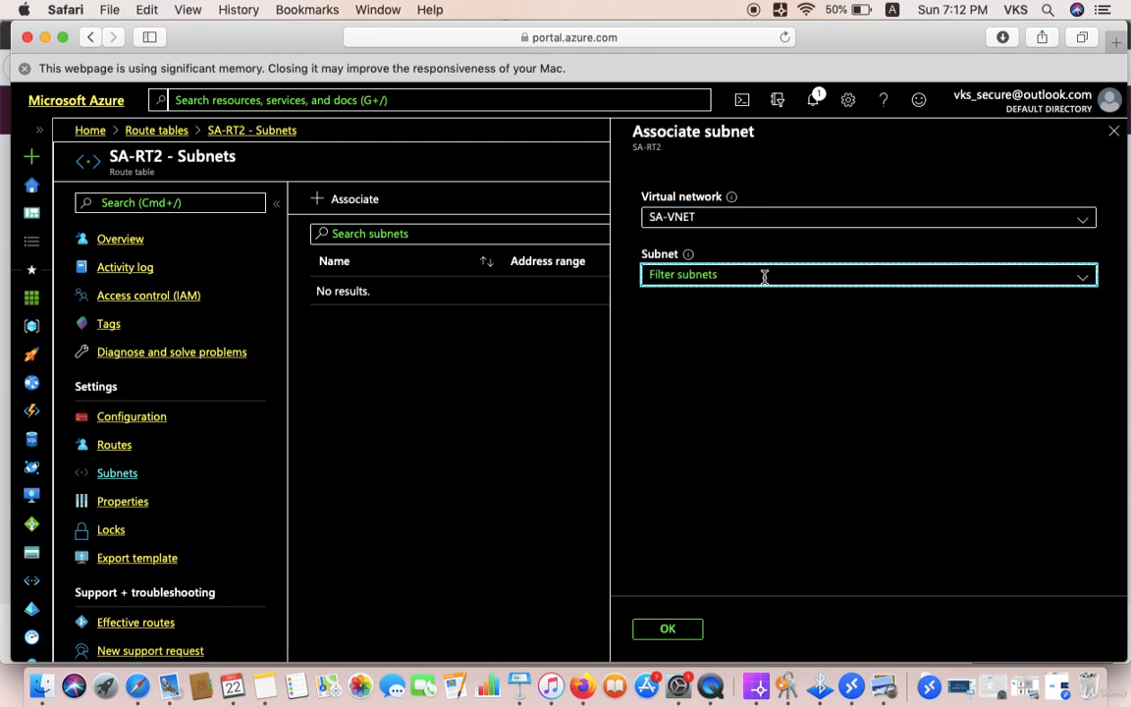
left_click(719, 365)
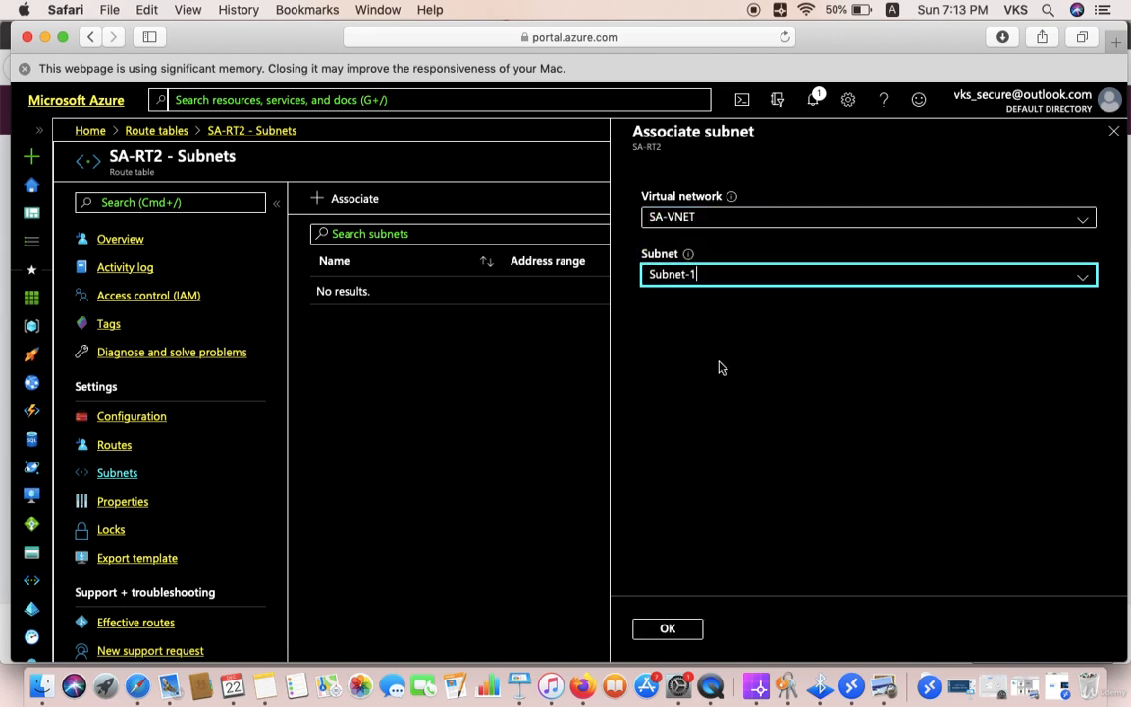
left_click(665, 628)
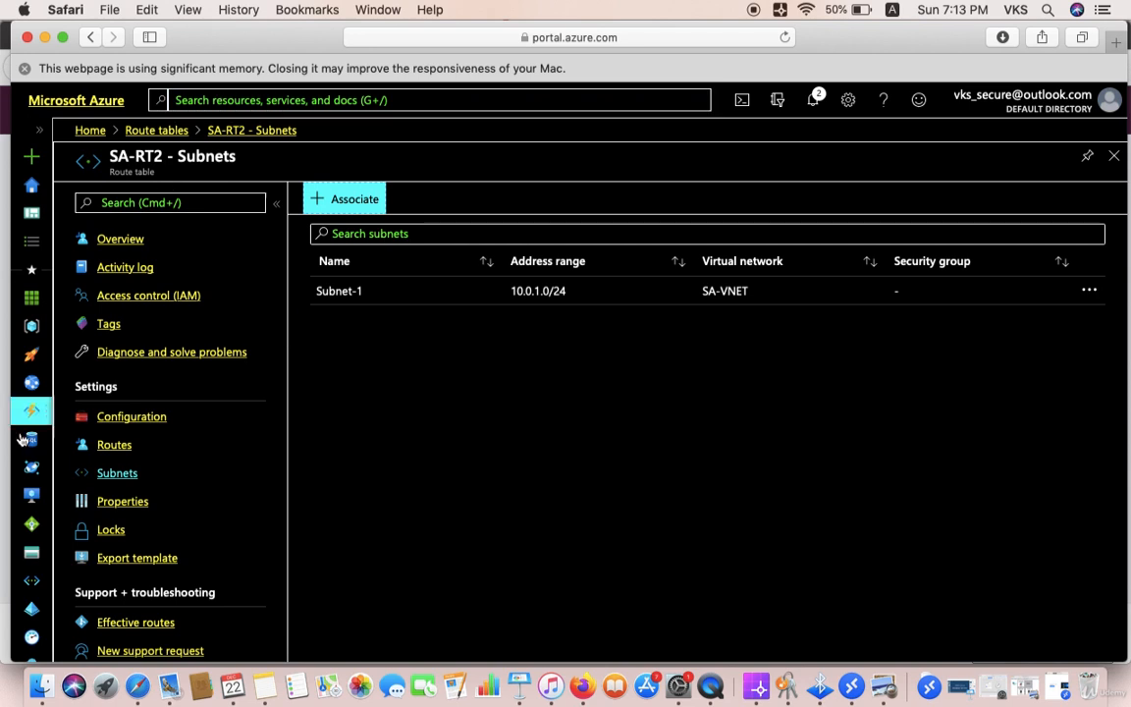
left_click(29, 499)
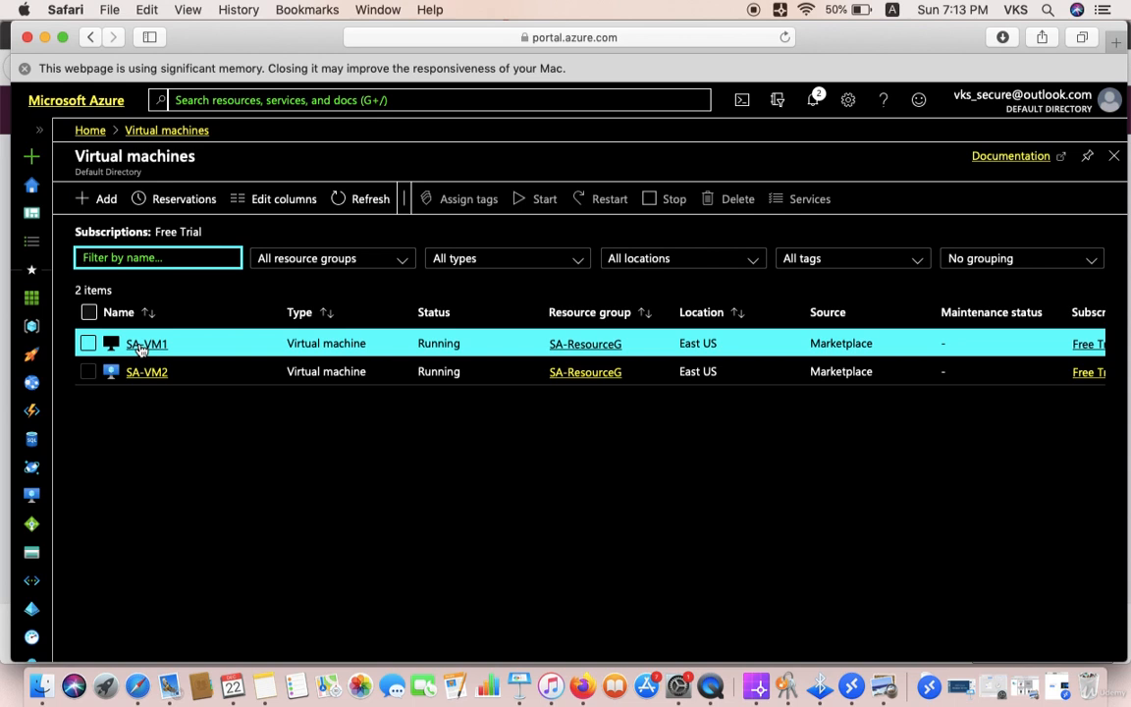
Step: Copy SA-VM2's public IP 40.117.77.13 and launch Microsoft Remote Desktop Beta
left_click(143, 373)
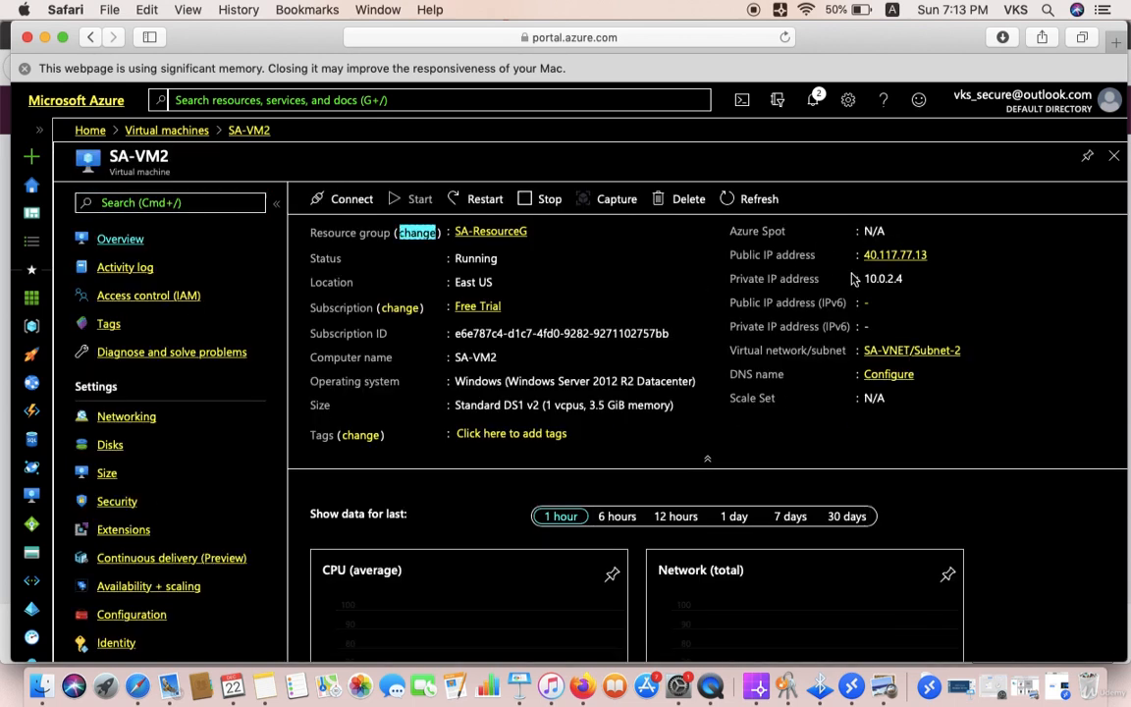
left_click(937, 255)
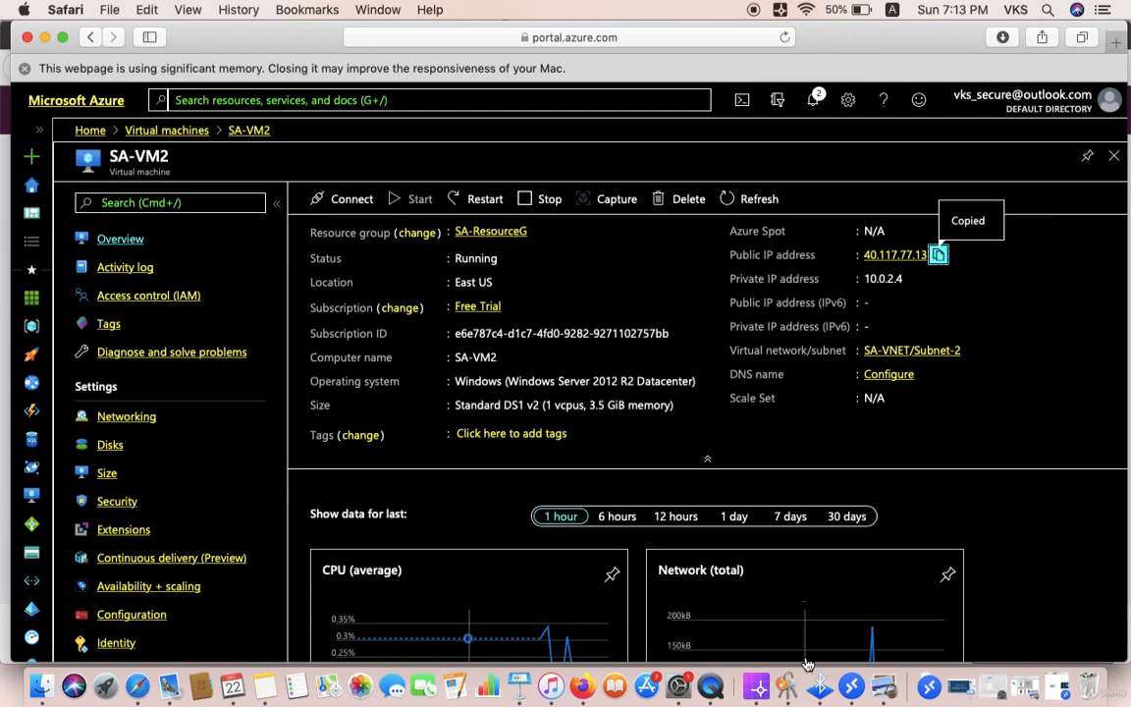
left_click(850, 685)
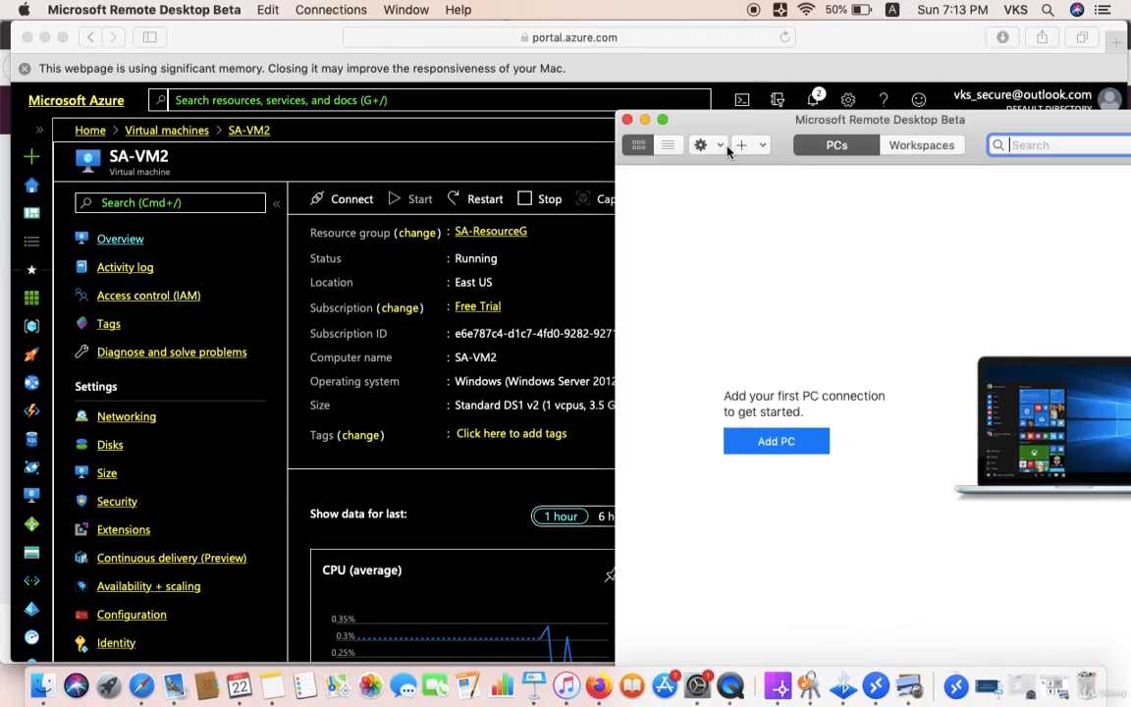
Step: Add a PC connection for 40.117.77.13 with admin session enabled
left_click(774, 443)
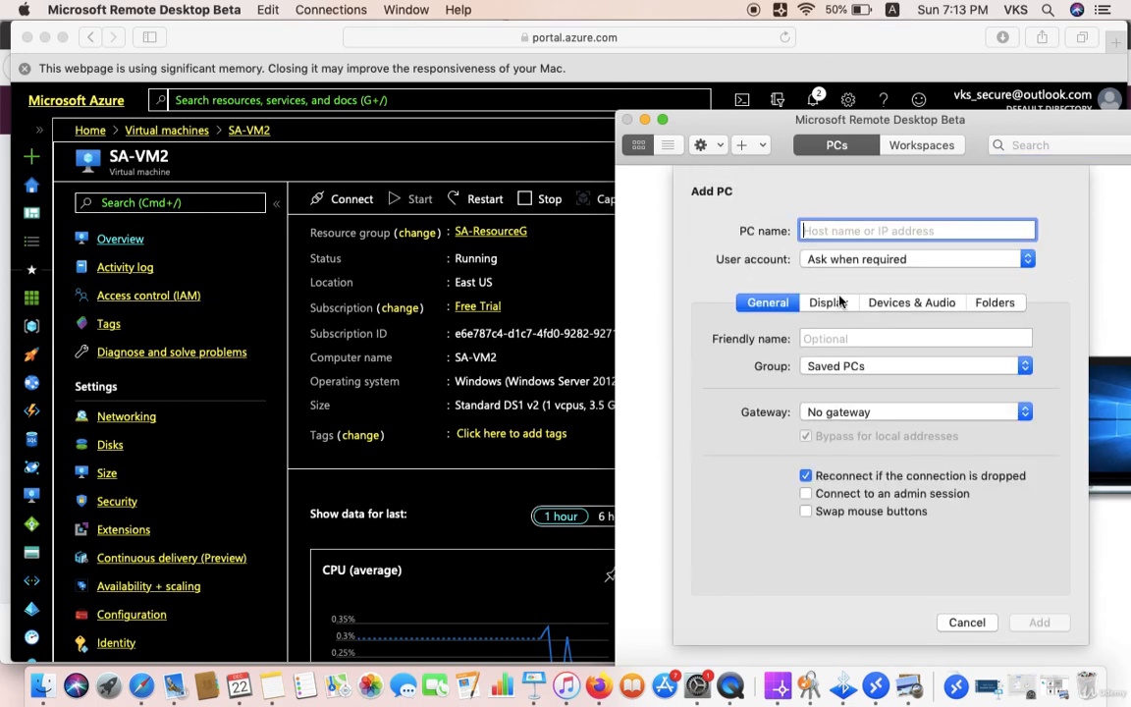
key("super+v")
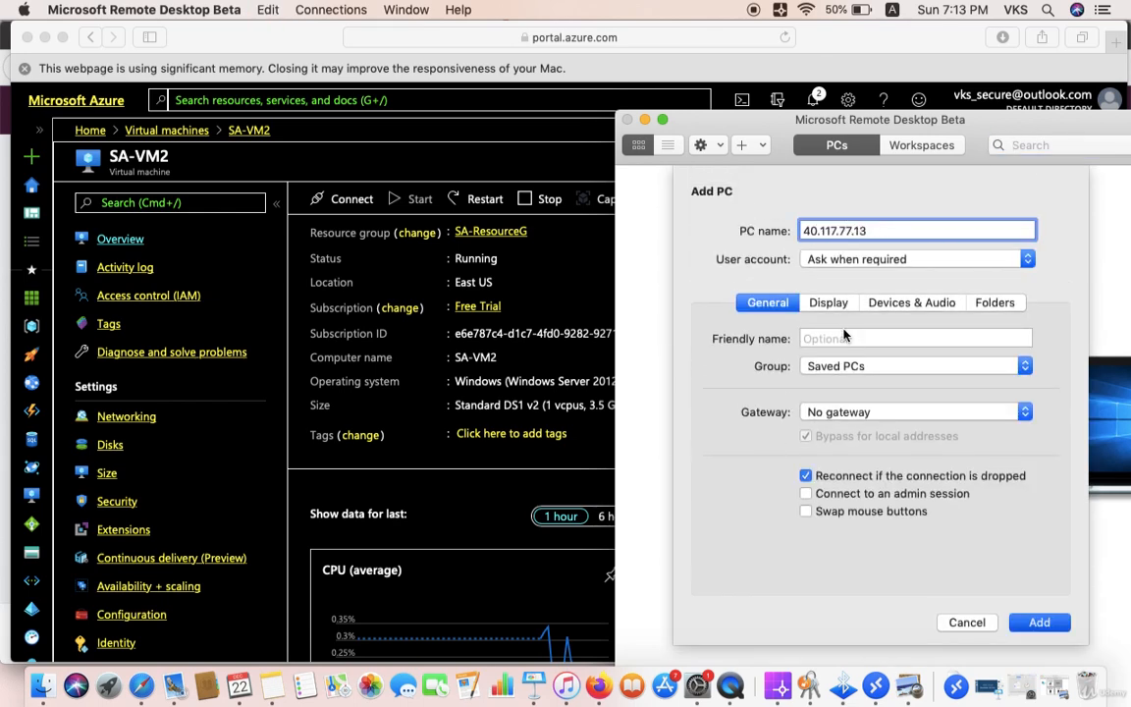
left_click(851, 493)
left_click(1039, 622)
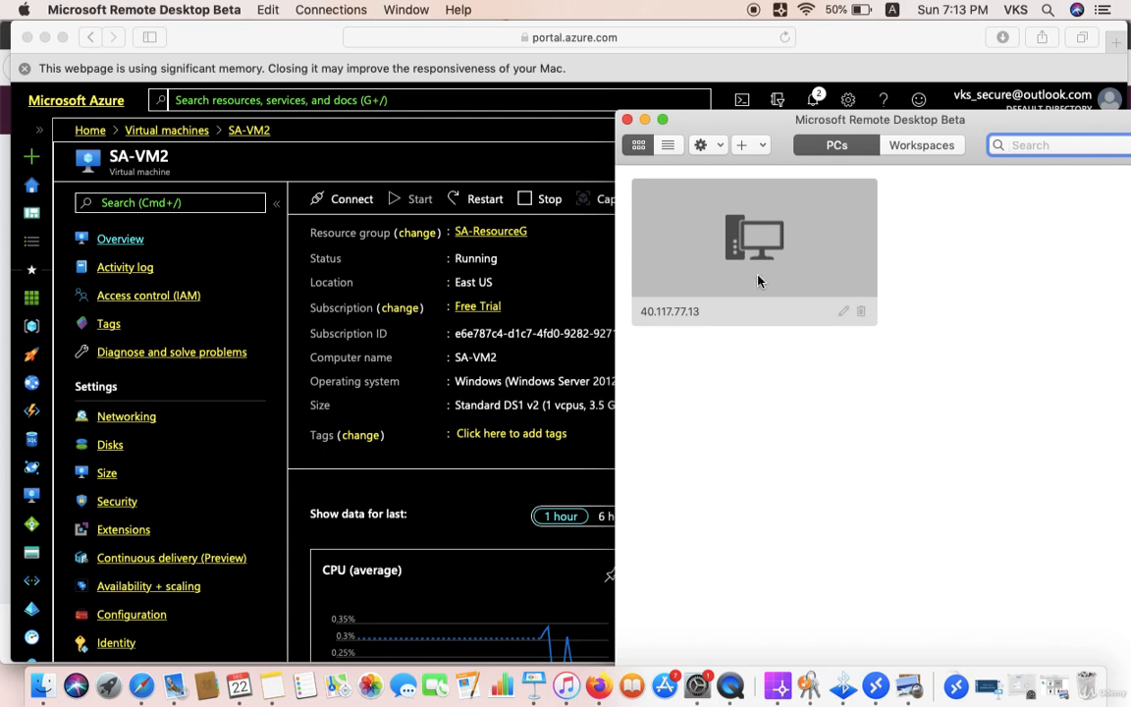
Step: Connect to 40.117.77.13 with the account credentials and accept the unverified certificate
double_click(771, 226)
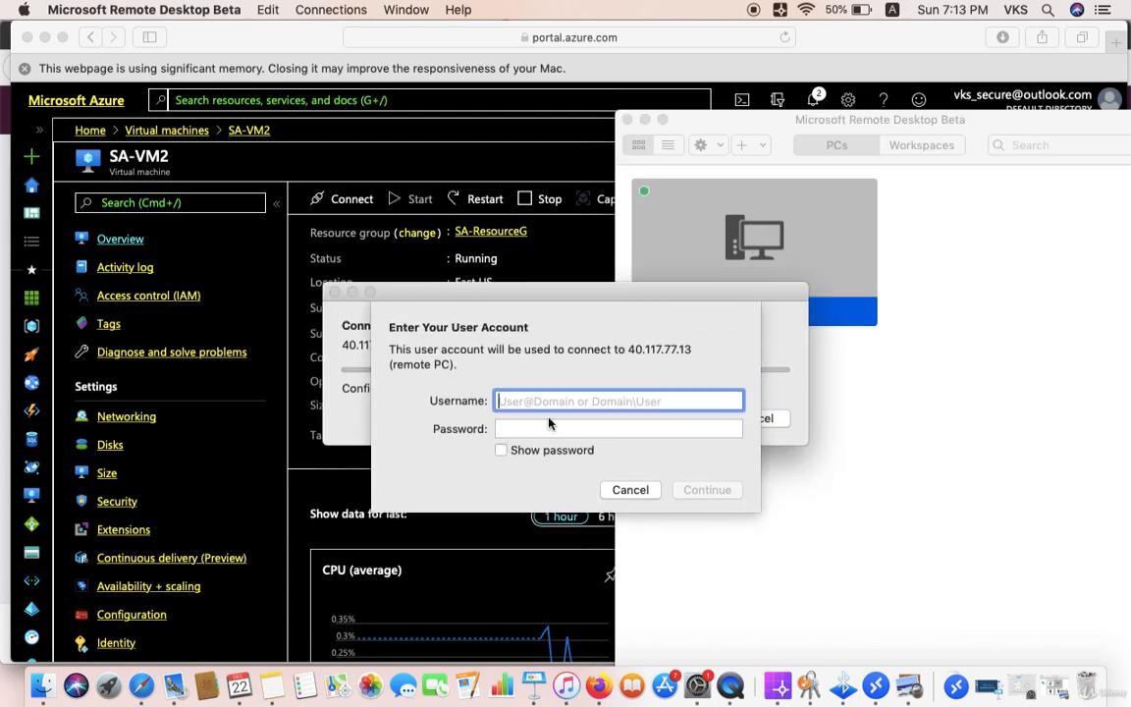
type("SA")
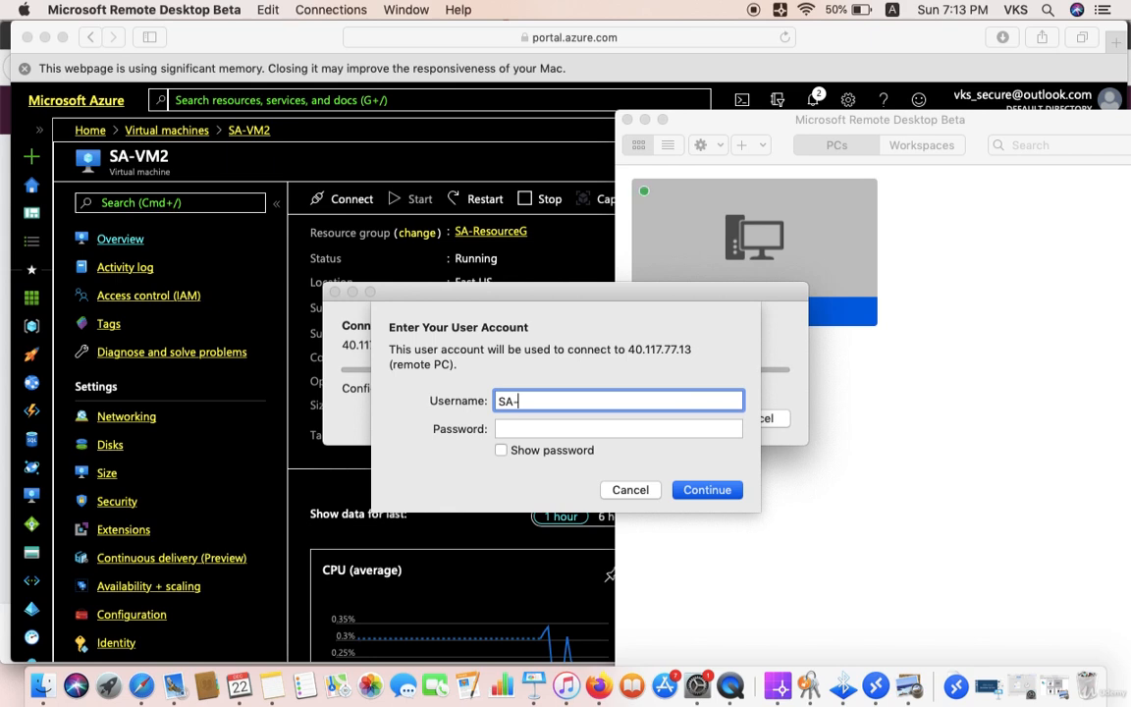
type("-VM2")
left_click(547, 429)
type("Pa")
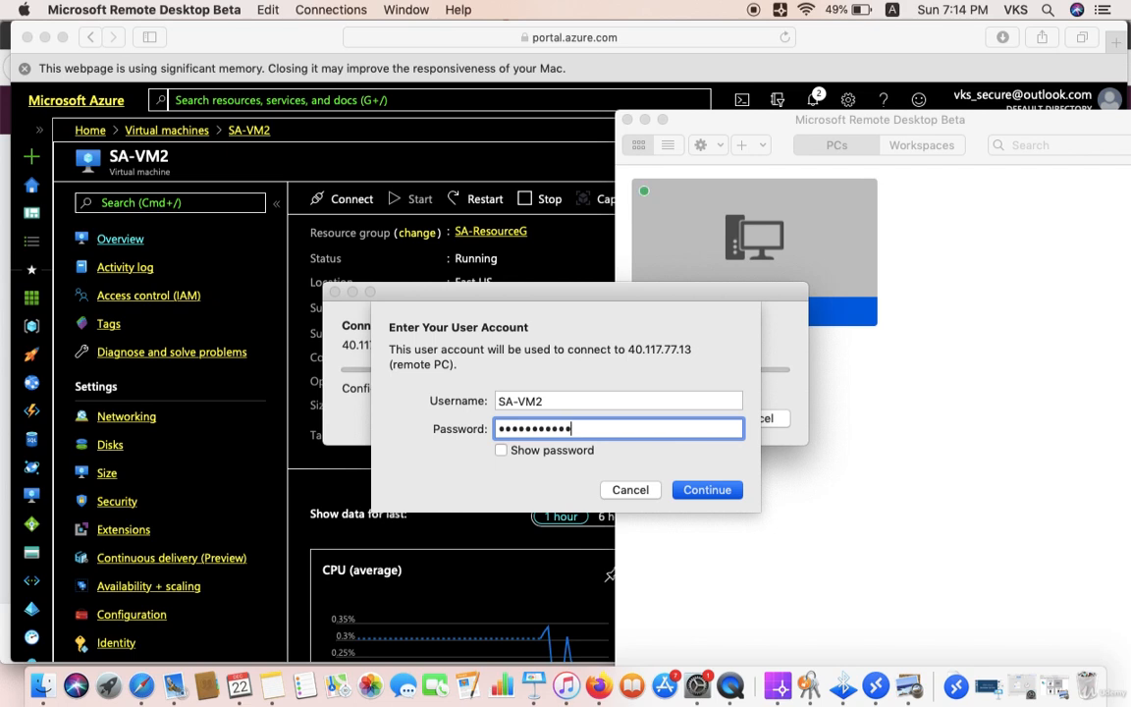
left_click(707, 489)
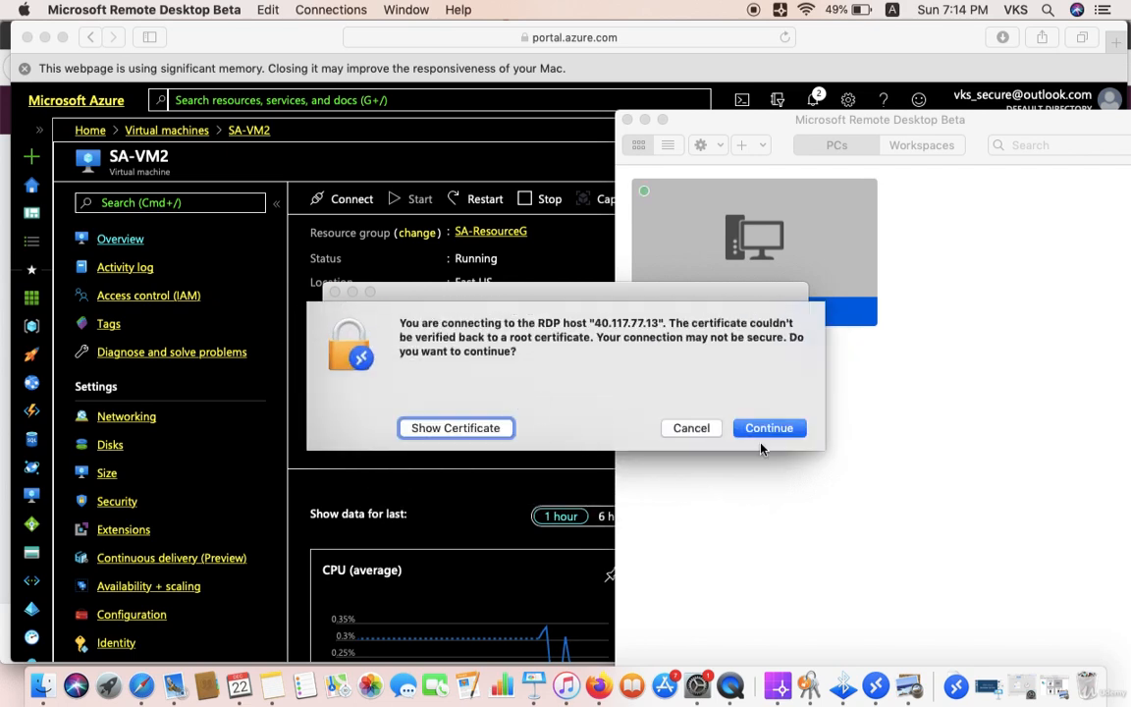
left_click(769, 428)
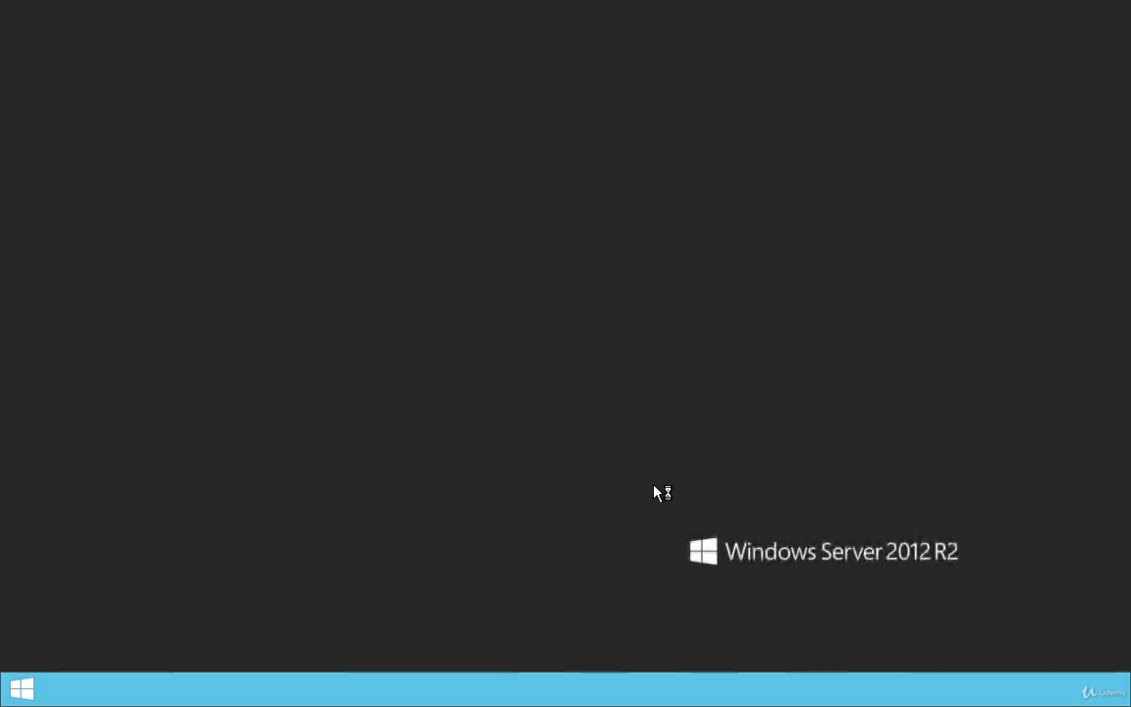
mouse_move(169, 5)
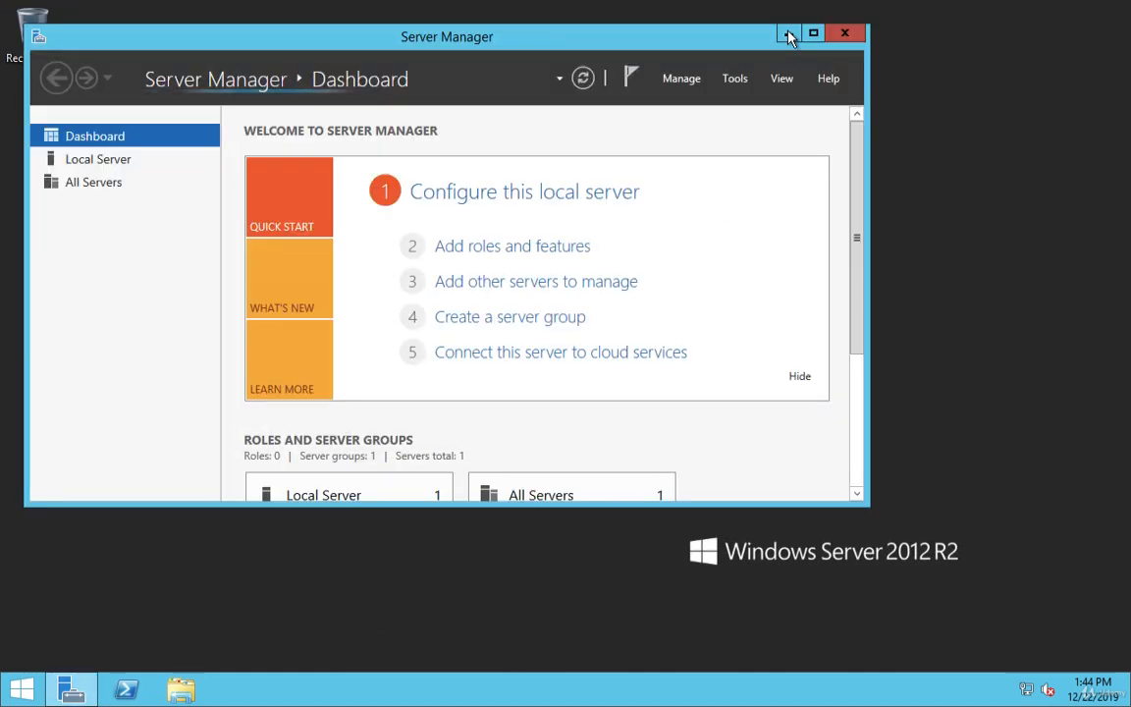
Step: Open SA-VM1's overview in the portal to read its private IP 10.0.1.4
left_click(47, 30)
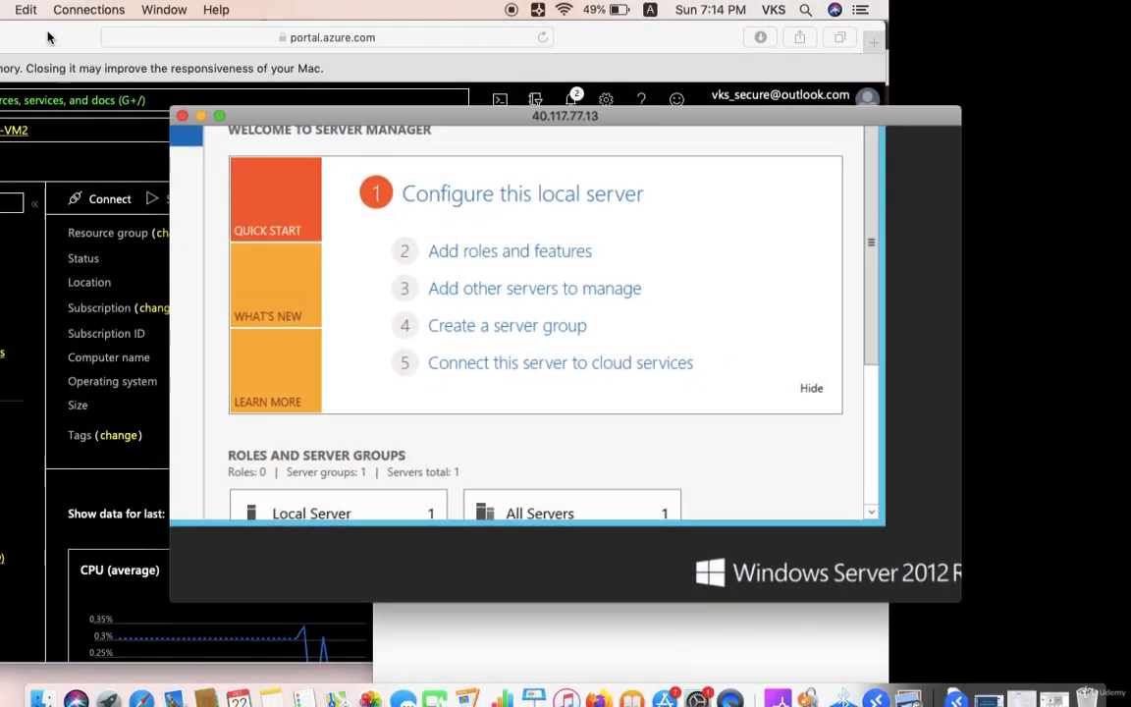
left_click(173, 428)
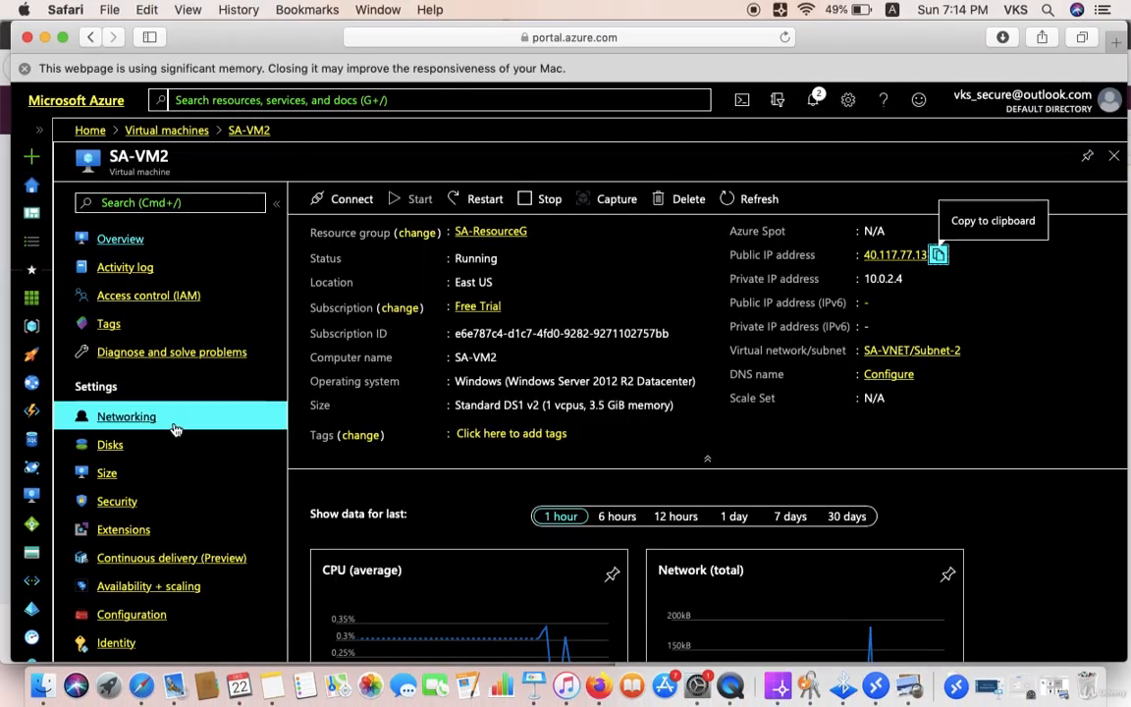
left_click(148, 132)
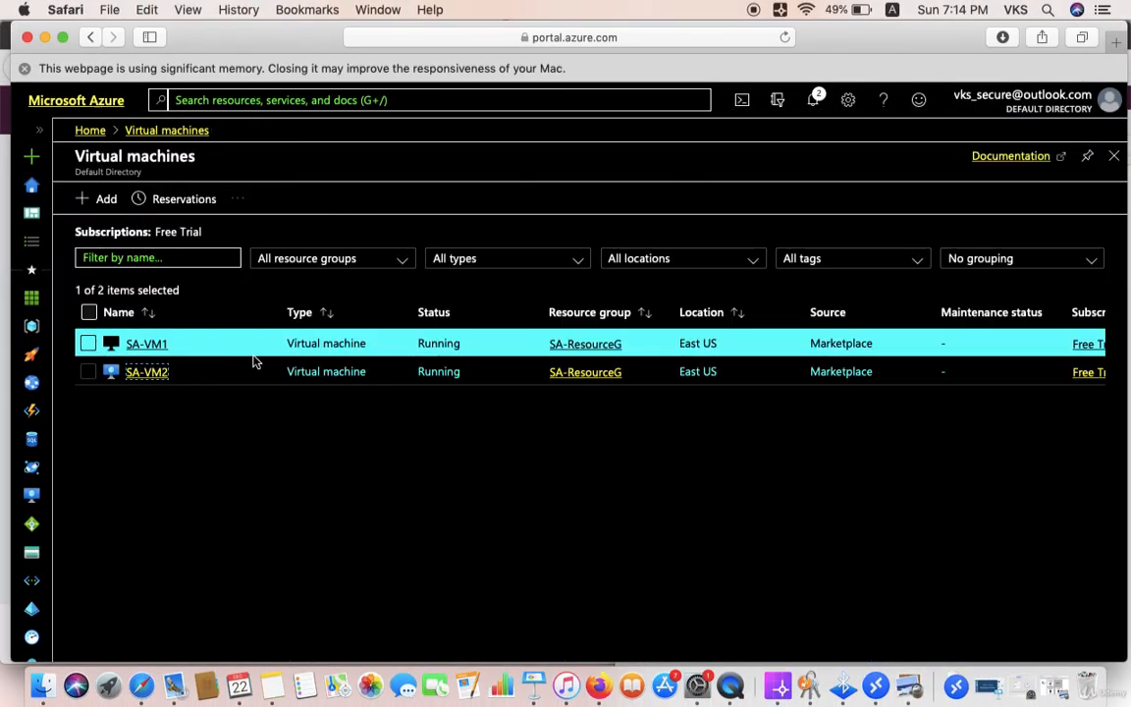
left_click(142, 345)
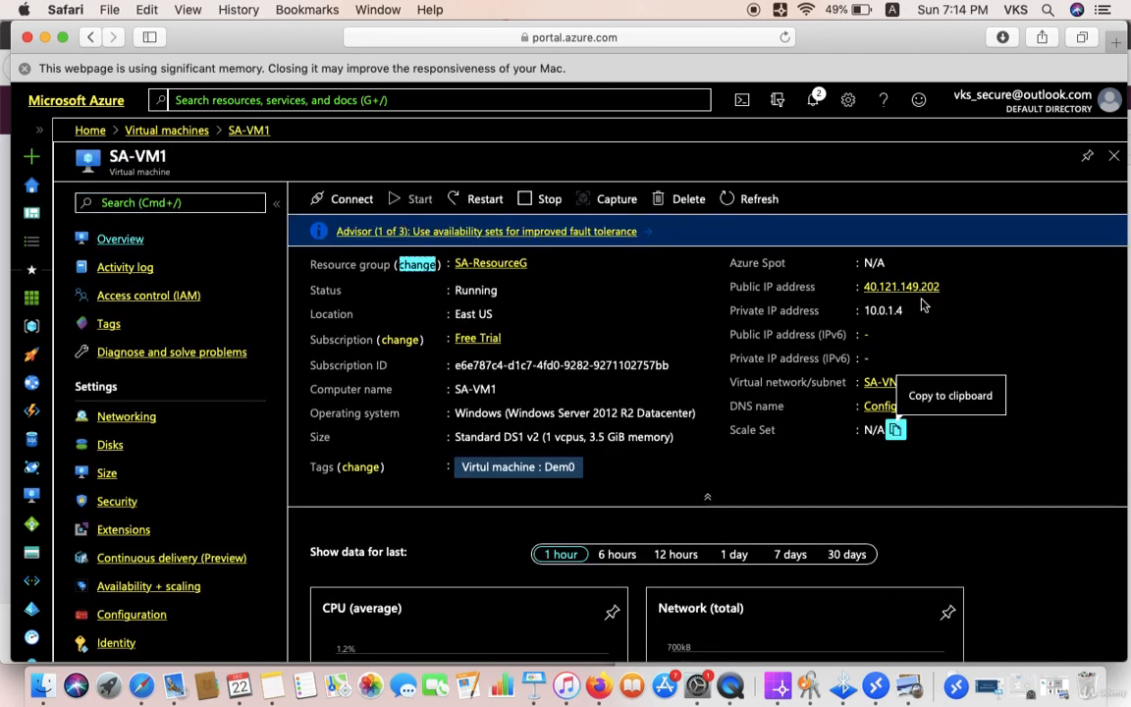
left_click(877, 687)
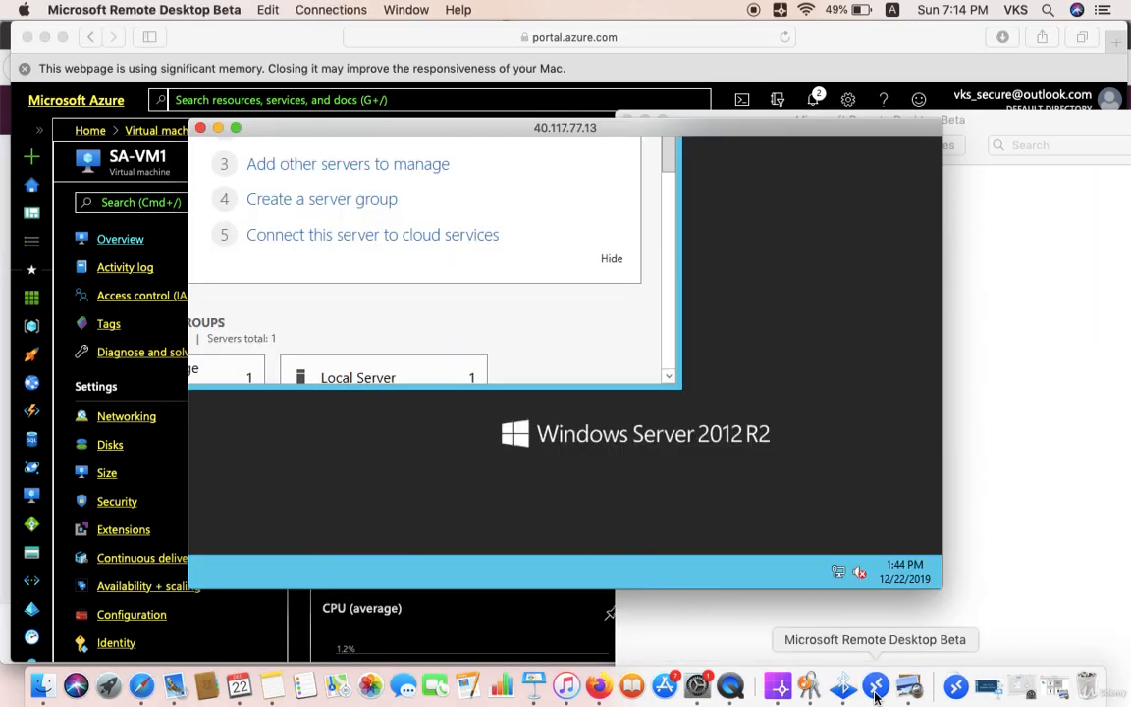
Step: From SA-VM2's PowerShell, run mstsc to connect to SA-VM1 at 10.0.1.4, then minimise it
left_click(237, 128)
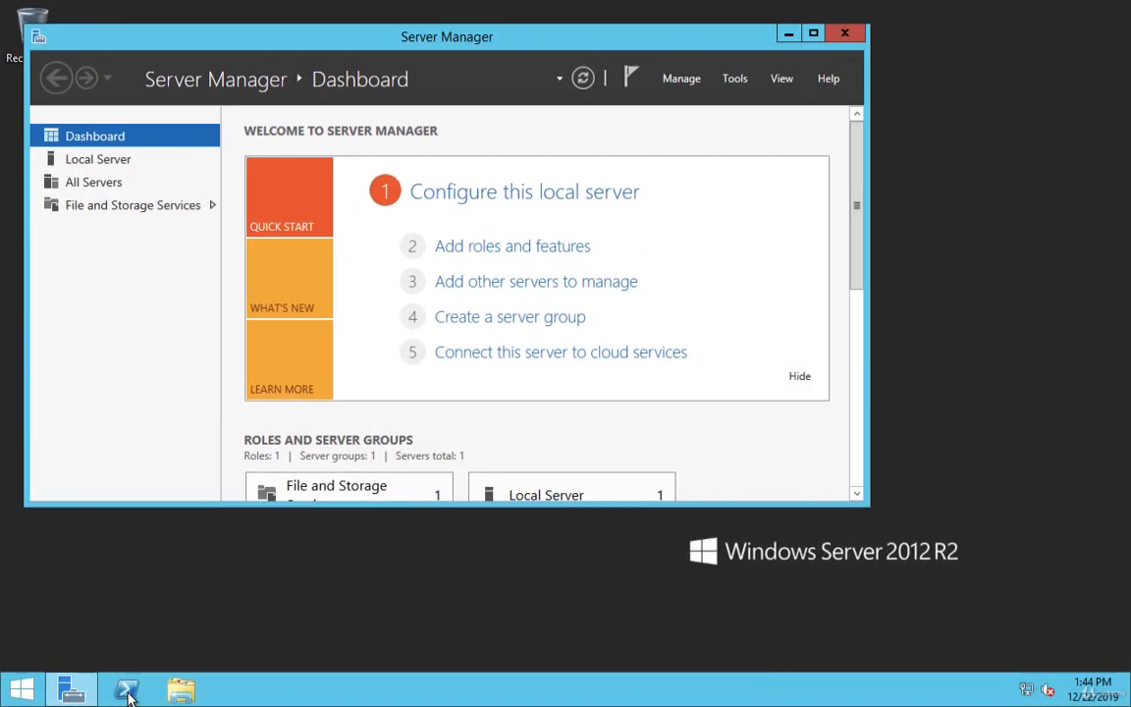
left_click(127, 690)
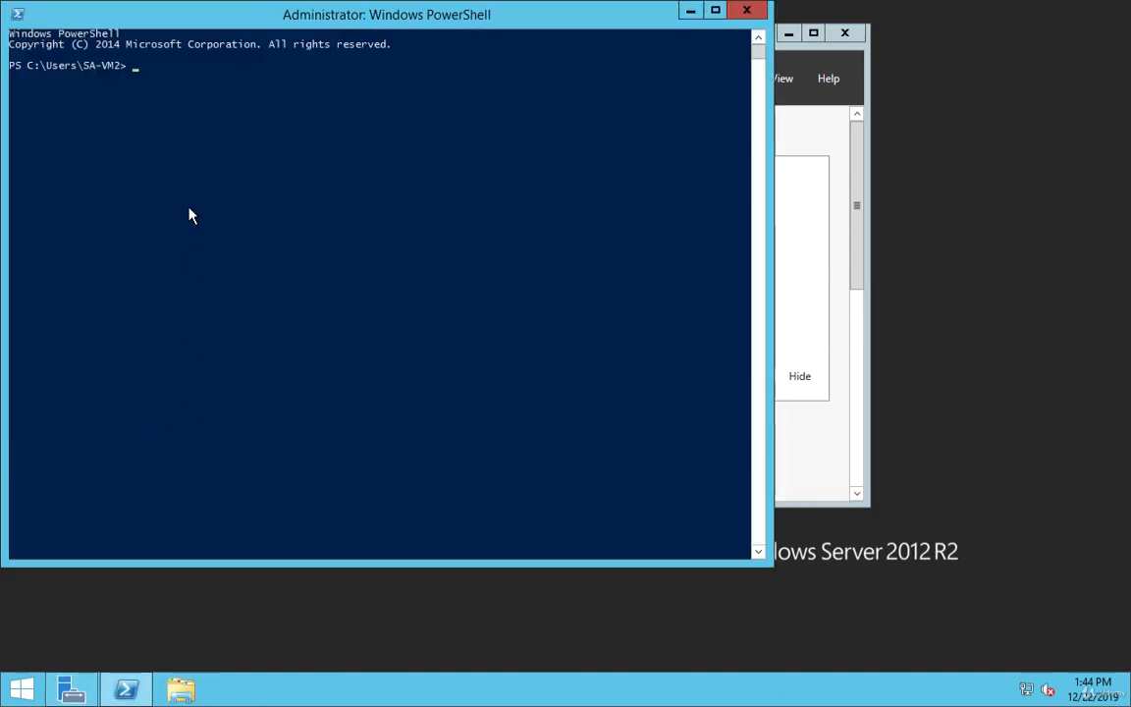
key("Return")
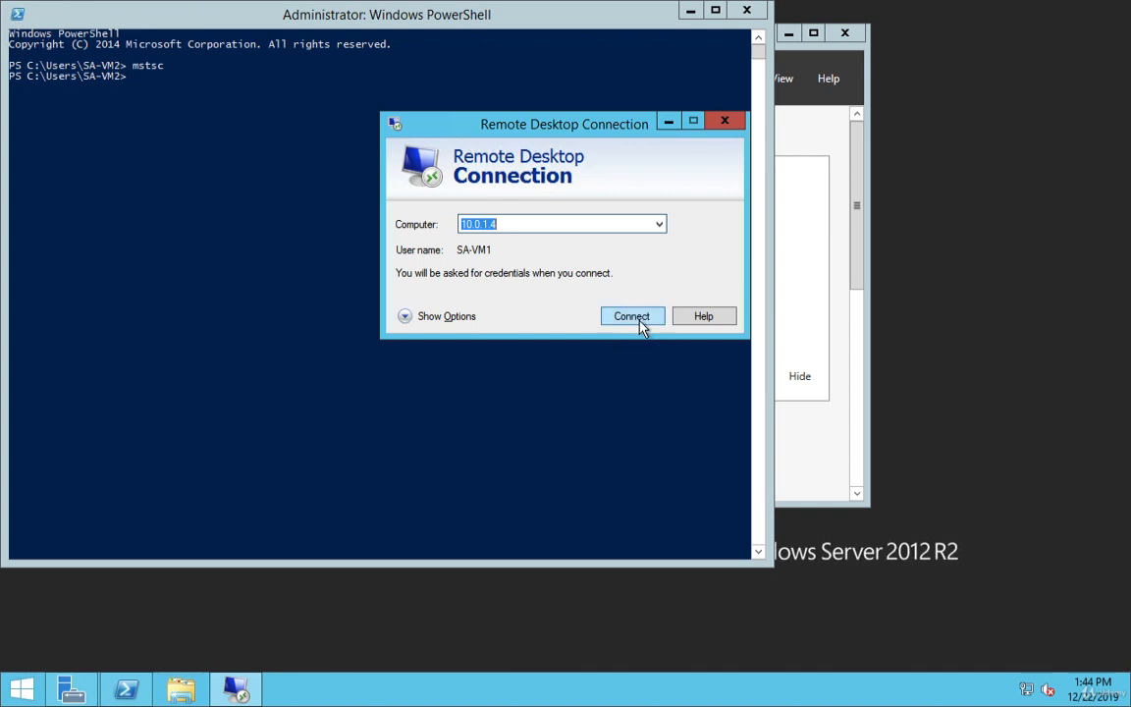
left_click(638, 323)
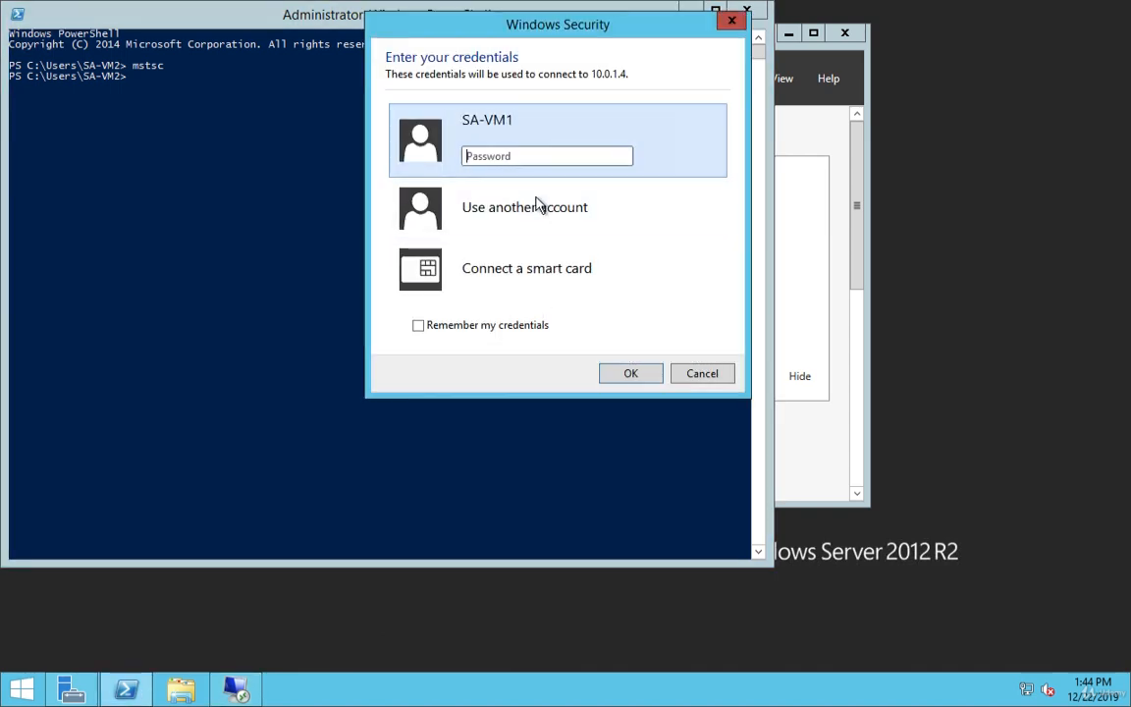
type("••")
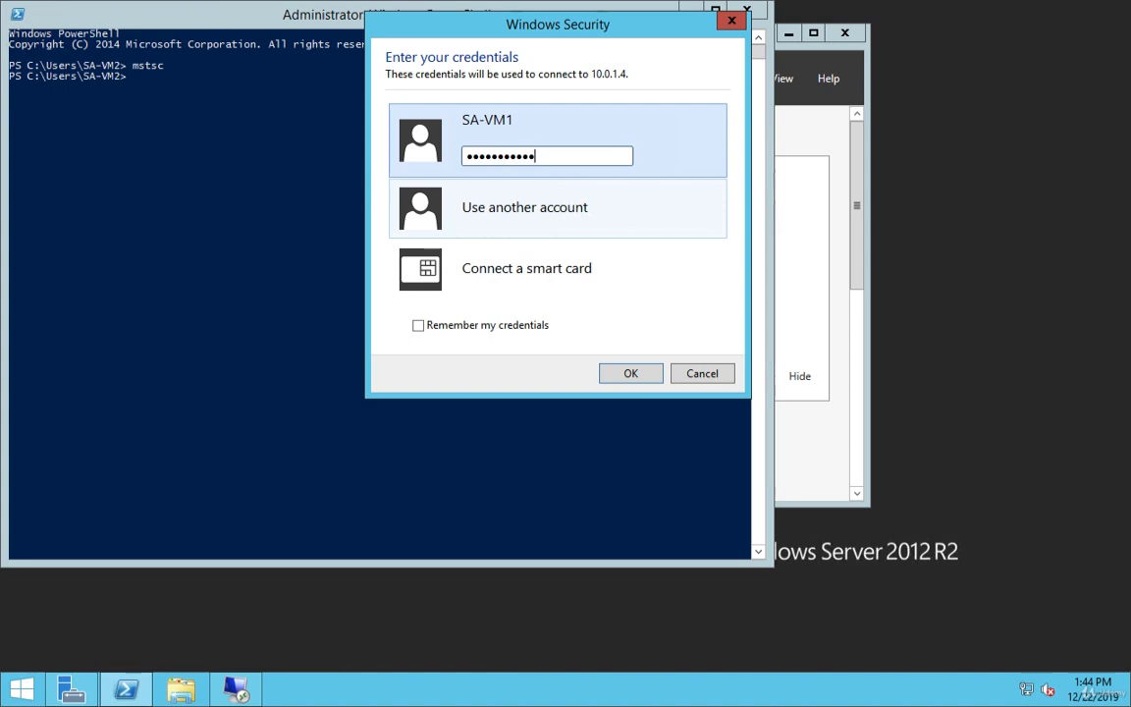
key("Return")
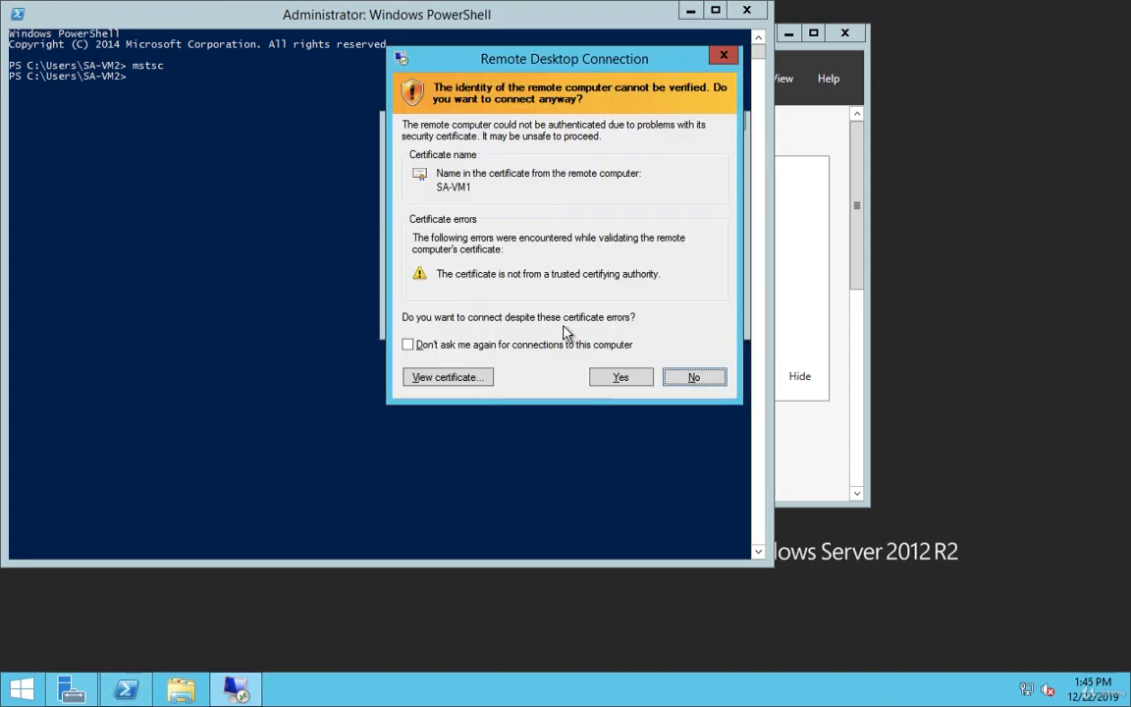
left_click(620, 378)
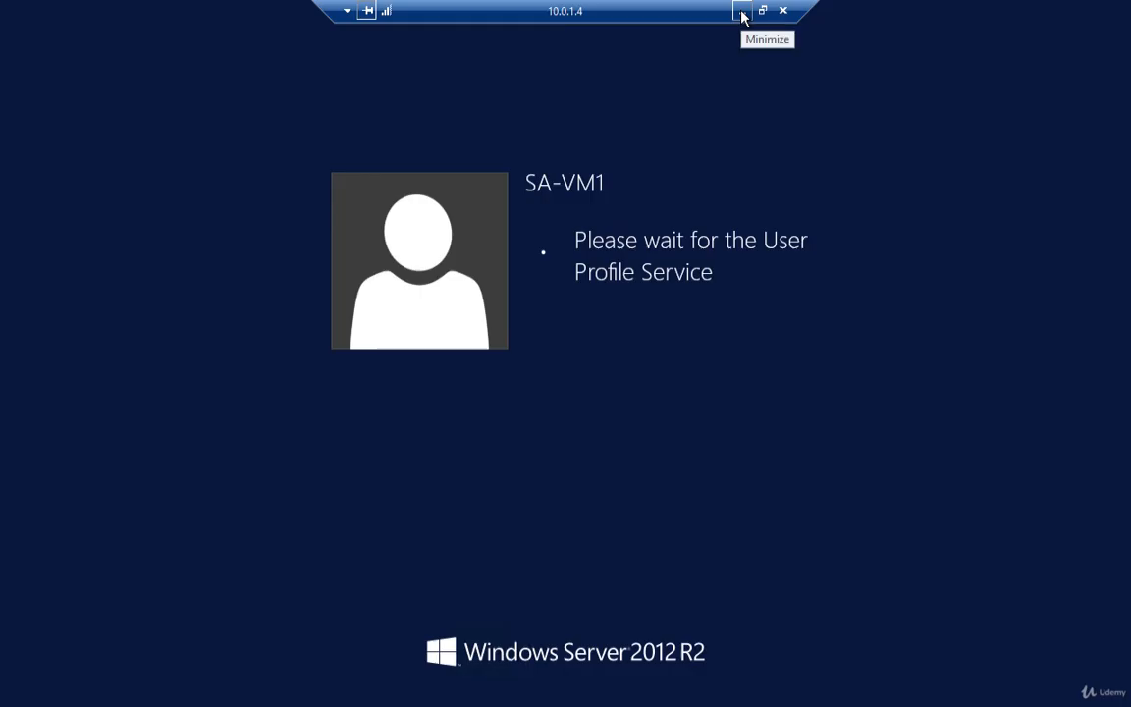
left_click(739, 10)
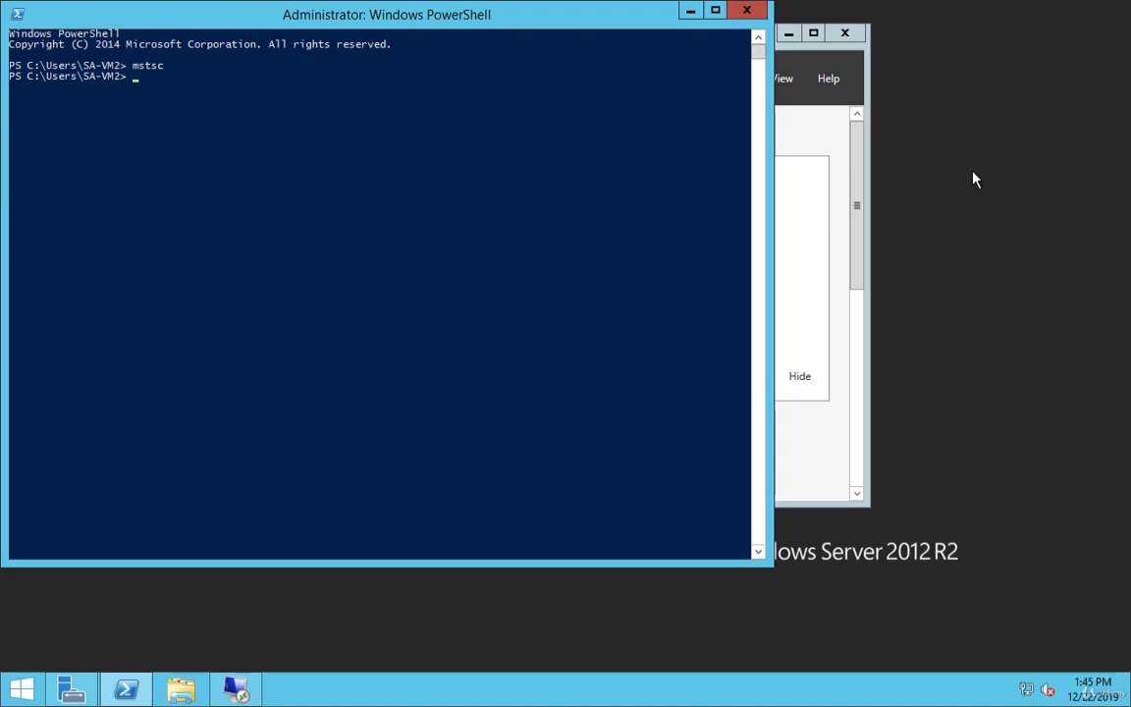
Step: Find firewall SA-FW1 via portal search and show its Application rule collection tab
mouse_move(22, 8)
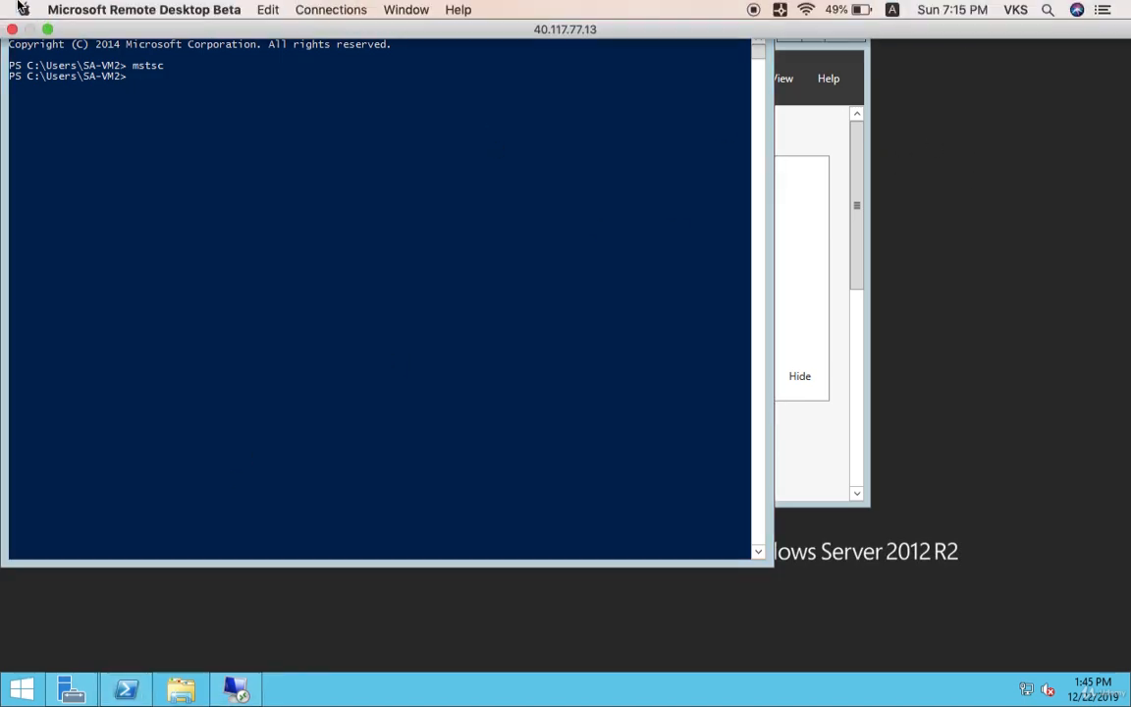
left_click(47, 31)
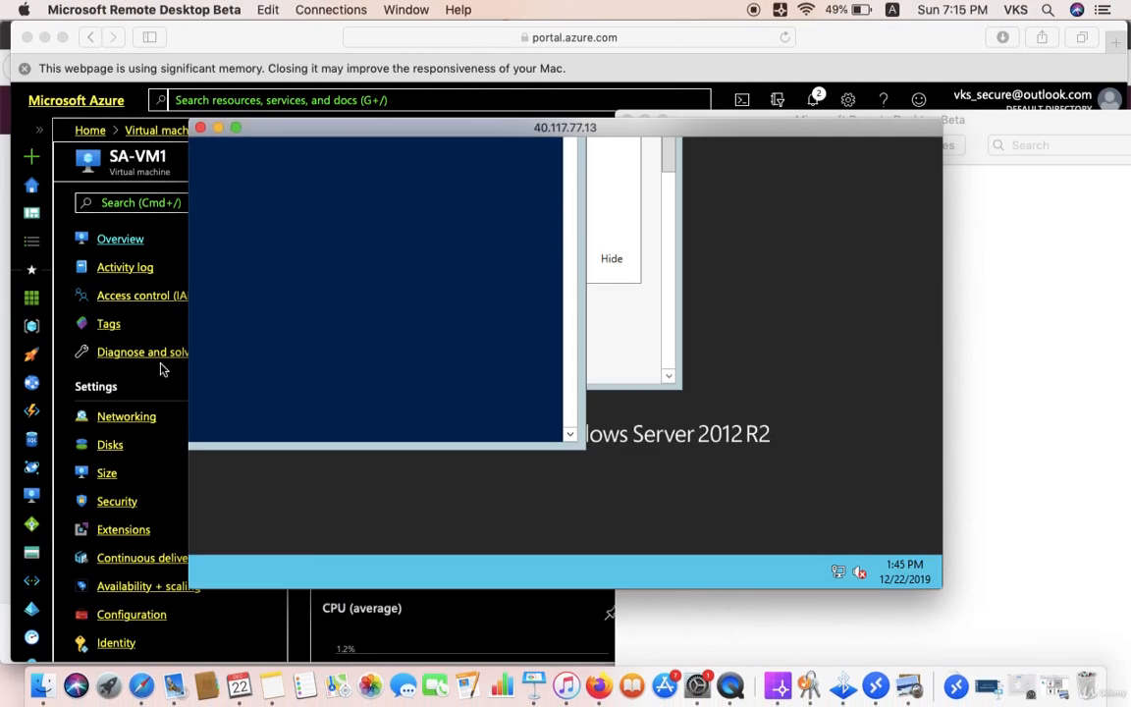
left_click(169, 260)
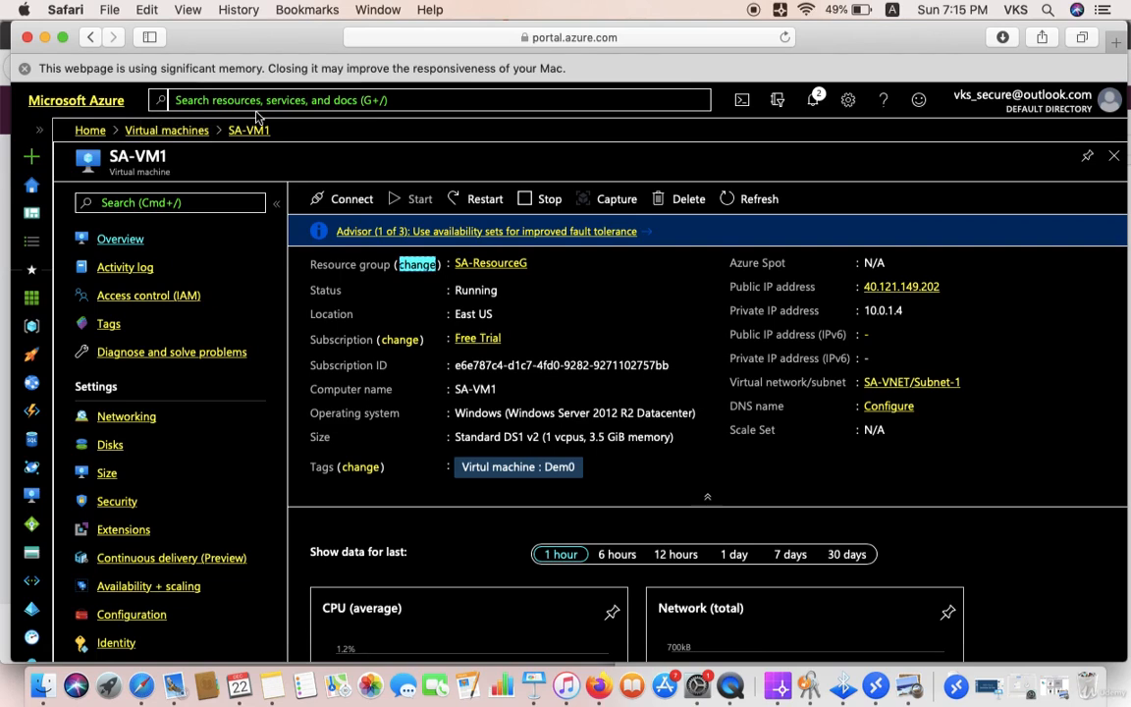
left_click(247, 101)
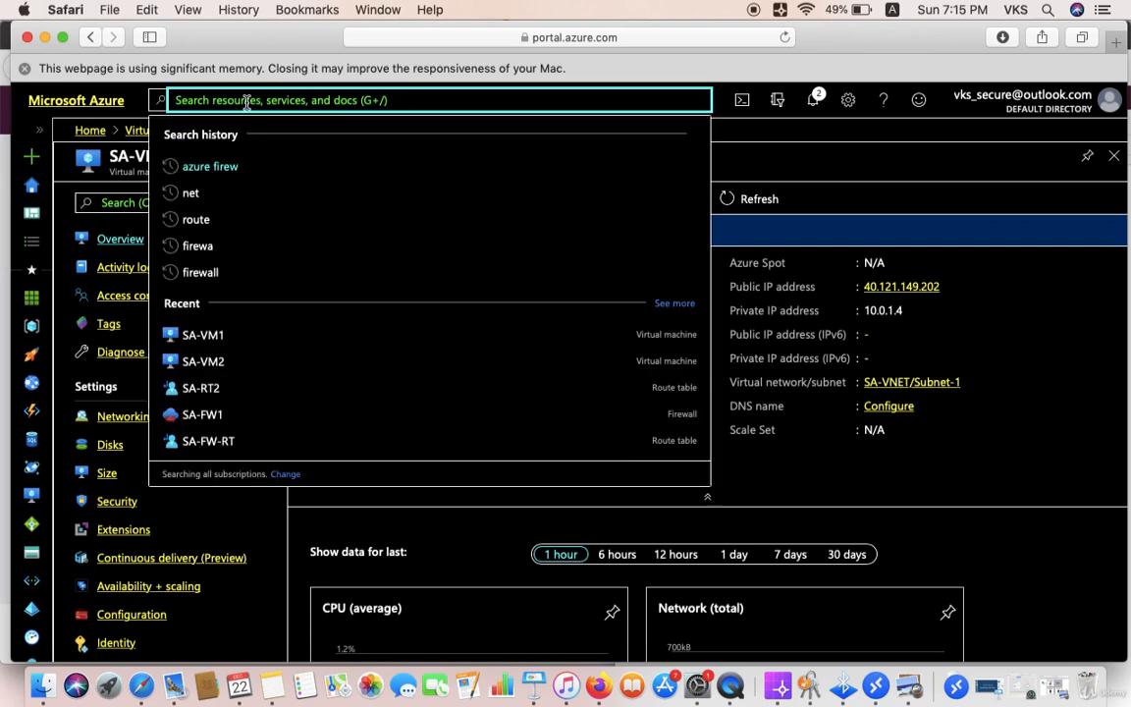
left_click(221, 166)
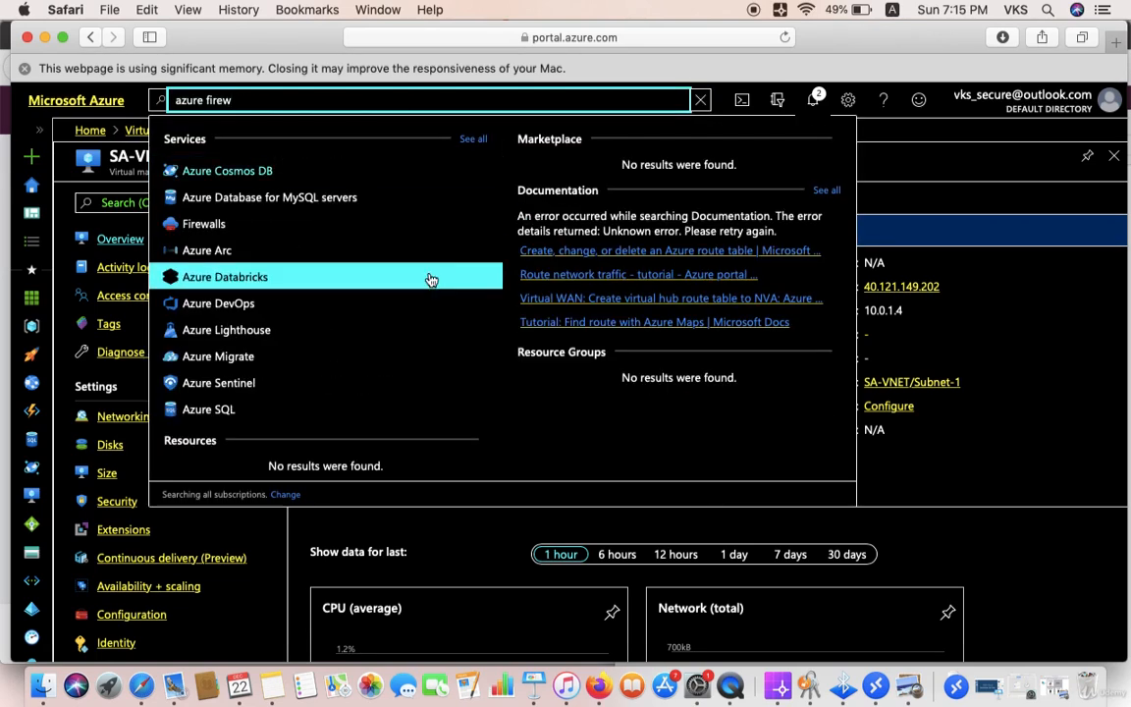
left_click(204, 224)
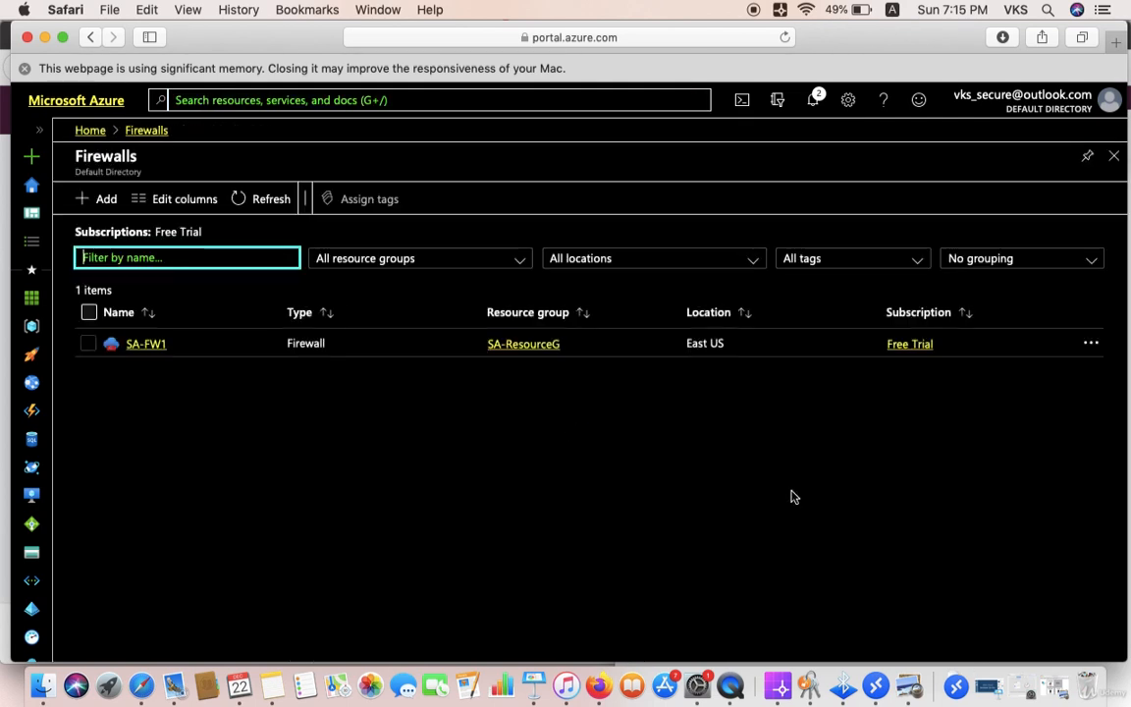
left_click(147, 345)
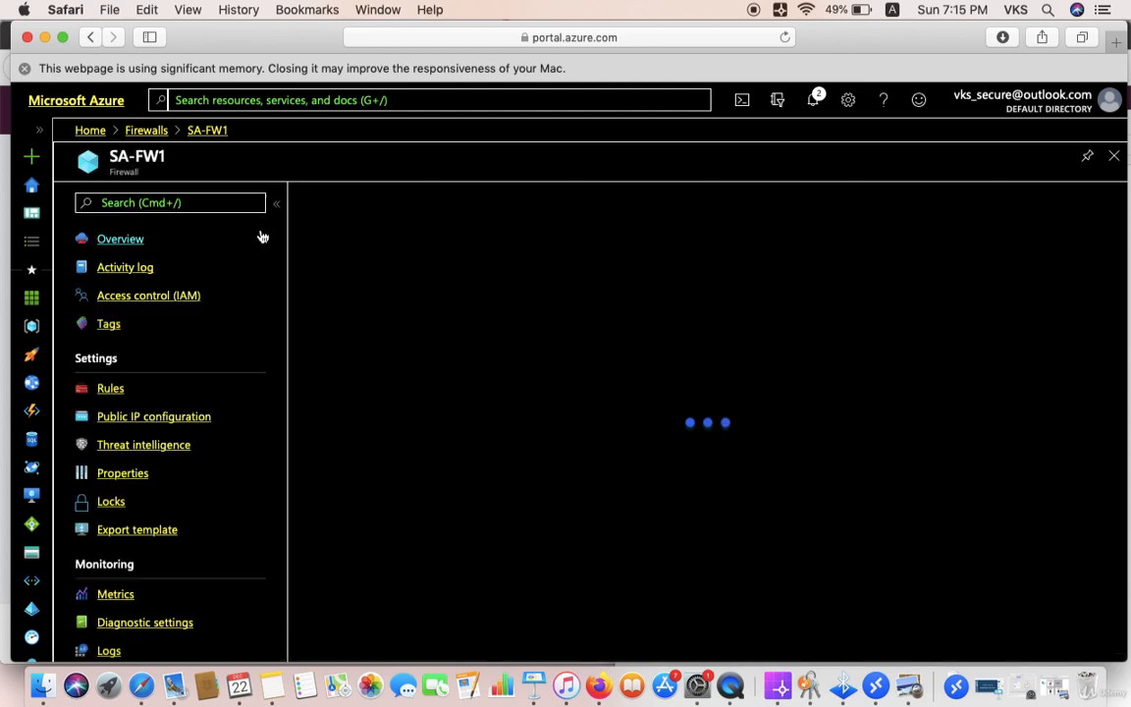
left_click(110, 390)
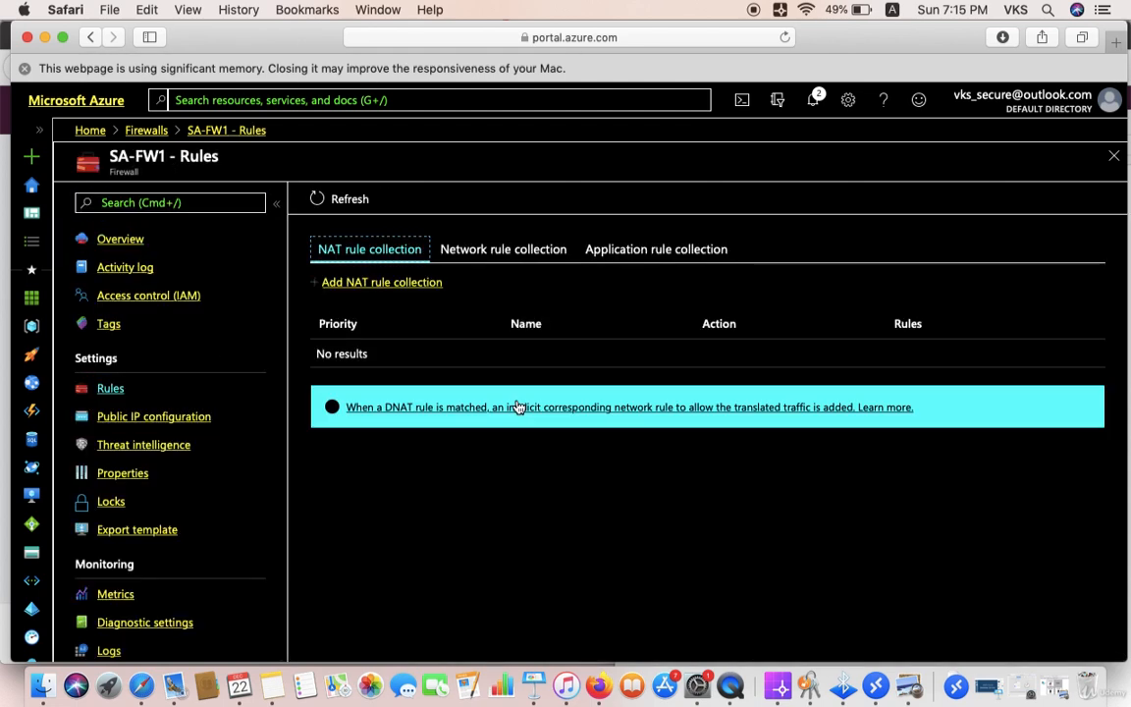
left_click(650, 250)
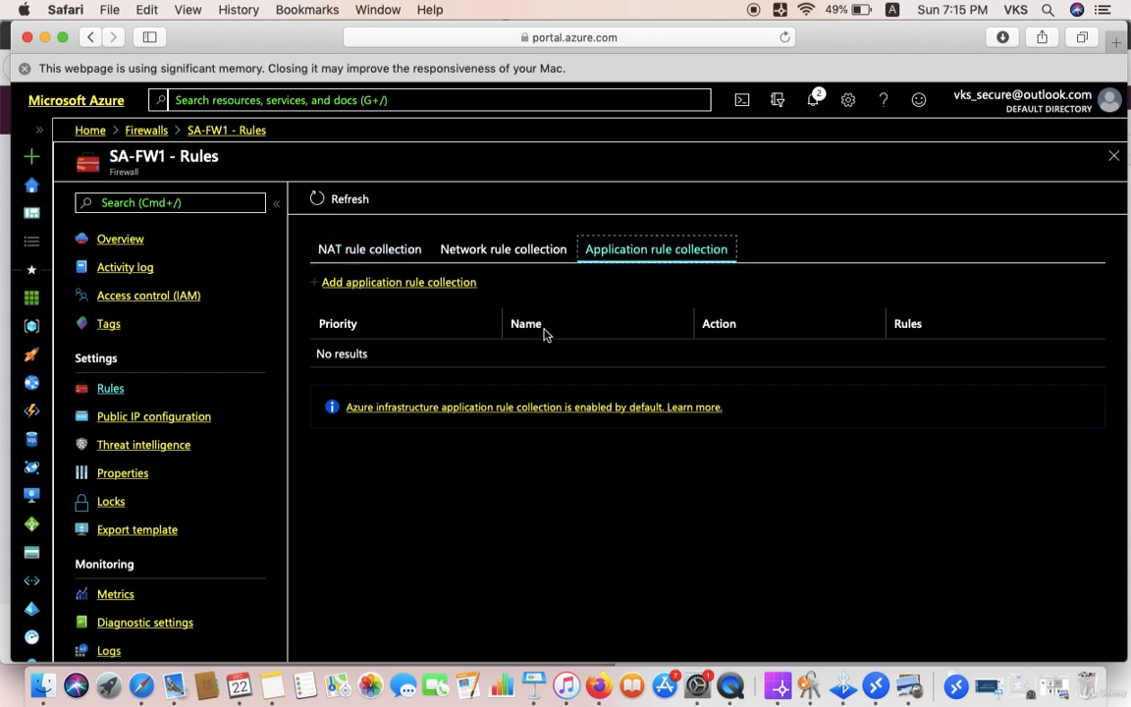
Step: Create application rule collection allow-google with priority 100 and action Allow
left_click(381, 284)
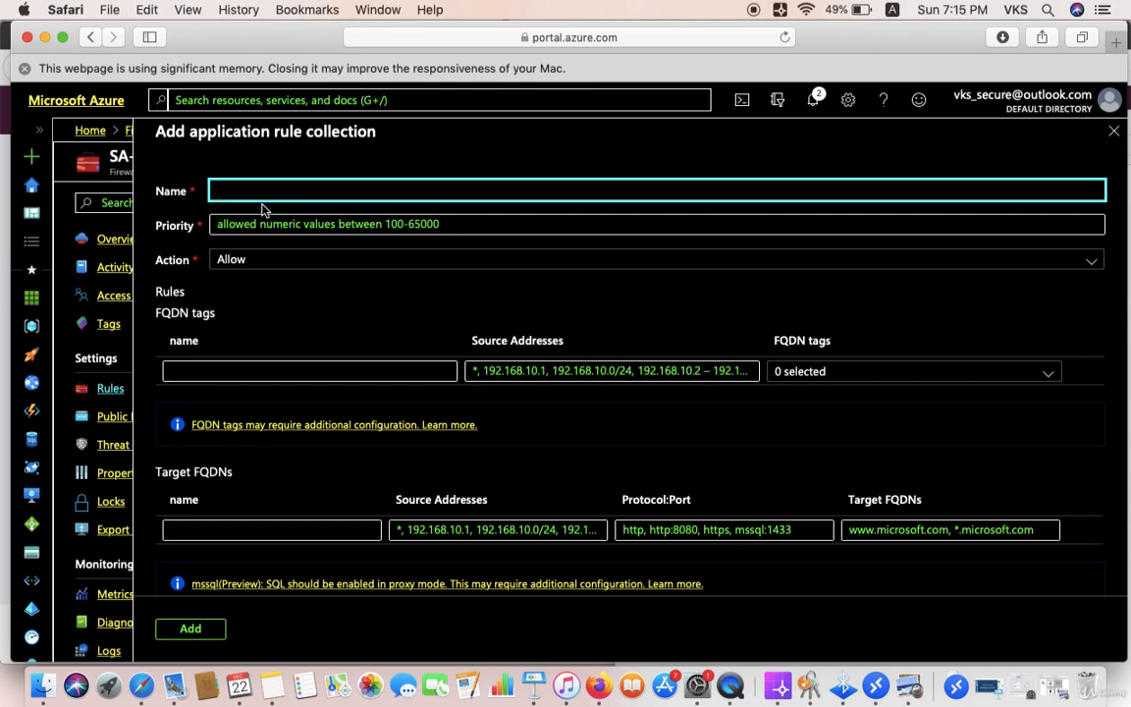
type("allow-google")
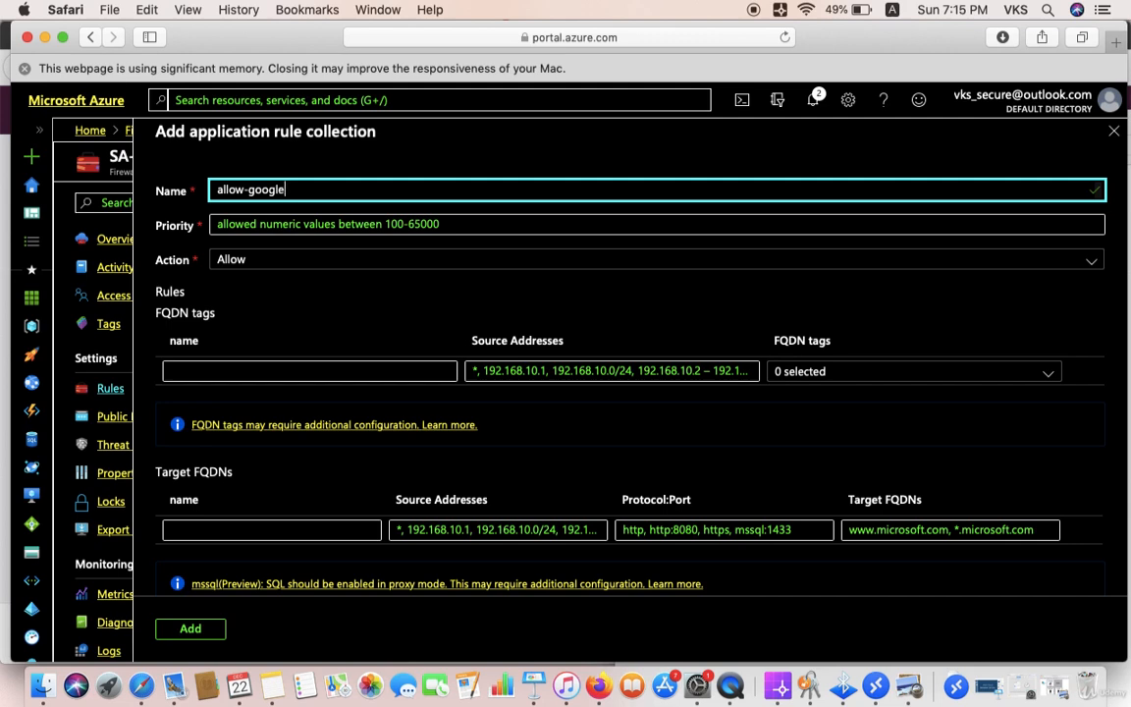
left_click(262, 220)
type("100")
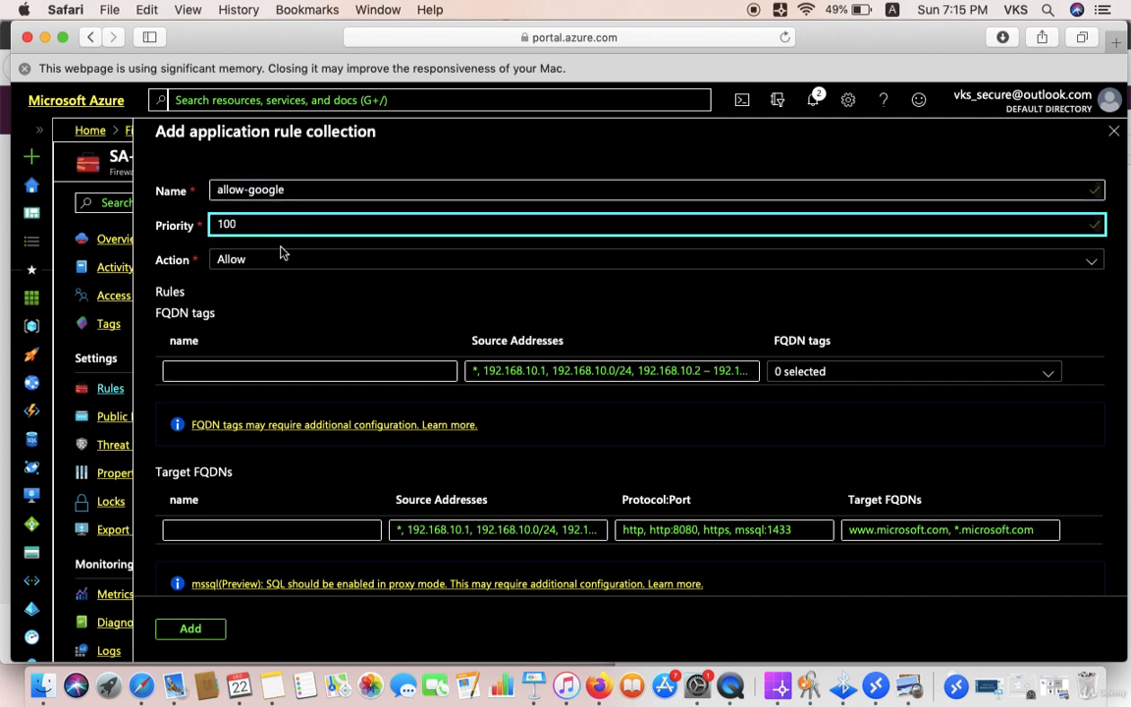
left_click(275, 259)
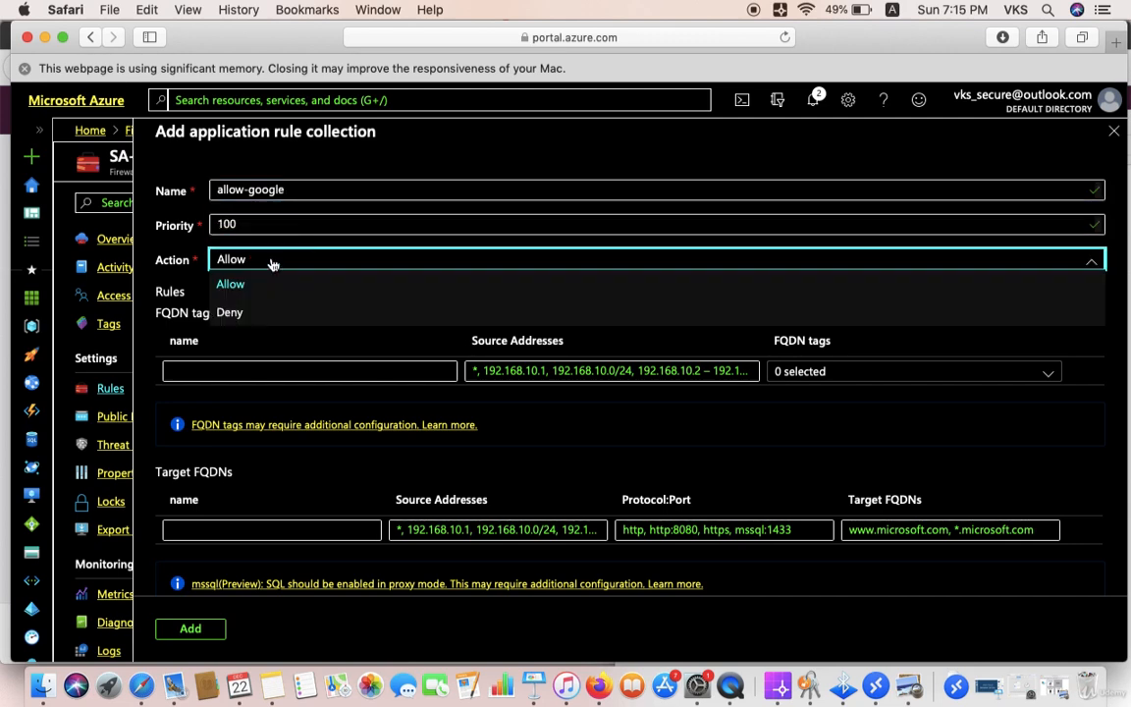
left_click(273, 263)
left_click(229, 527)
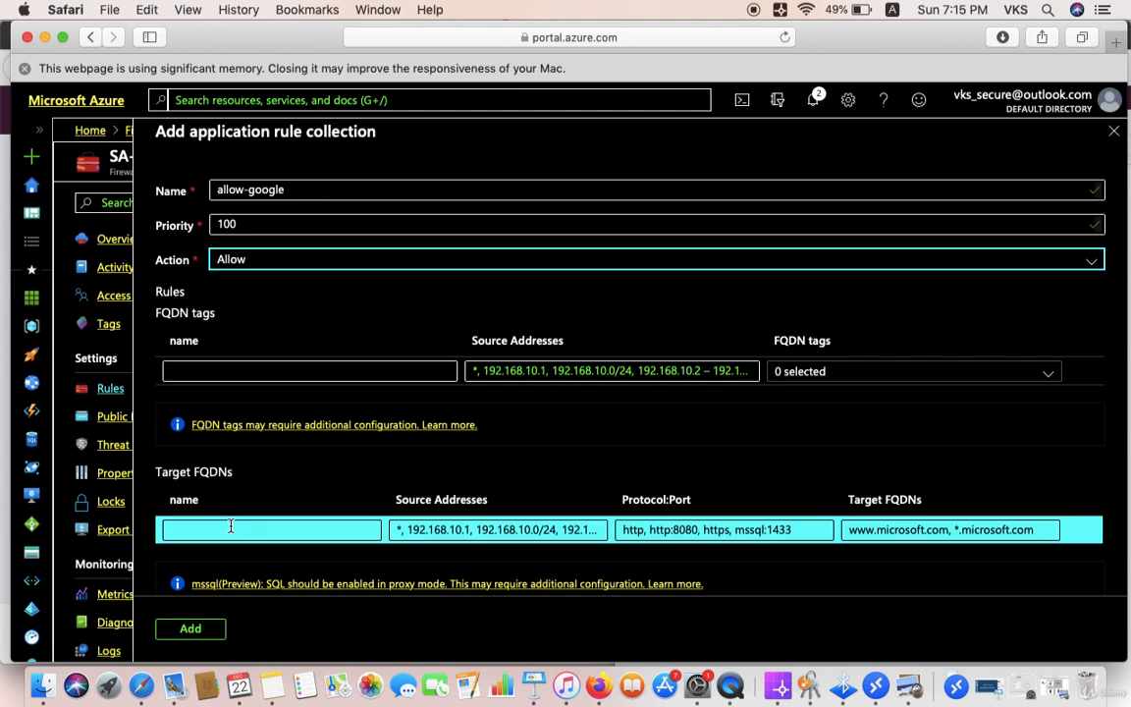
type("ggoogle")
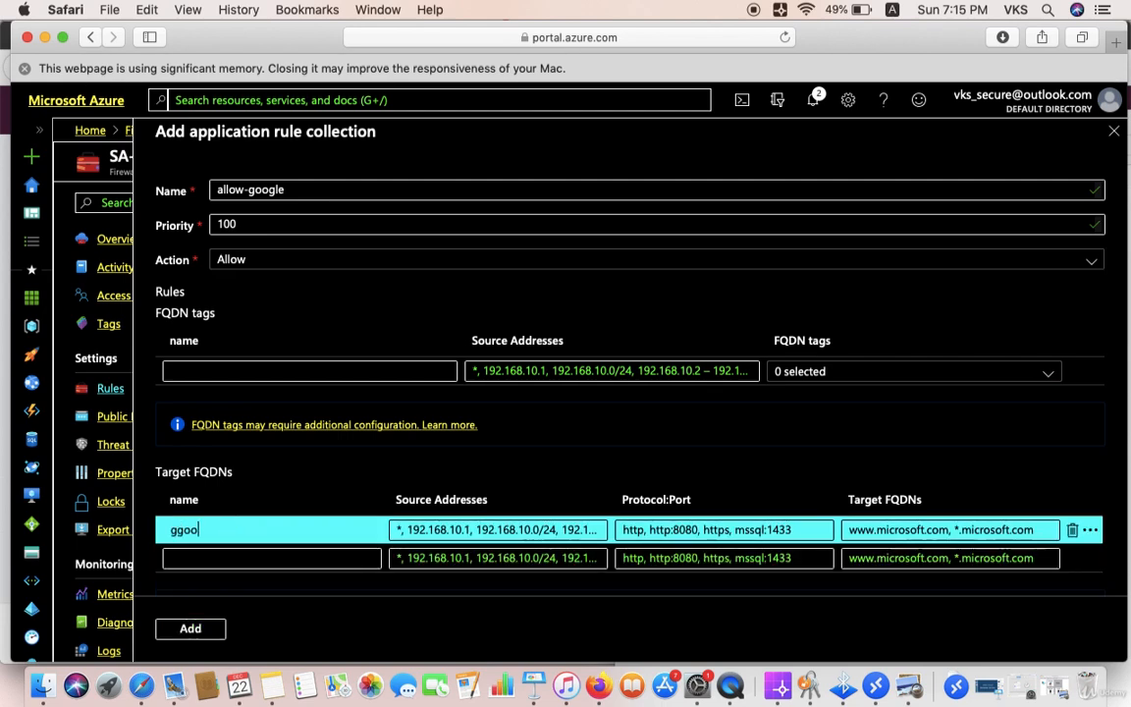
left_click(496, 531)
key("super+a")
type("1")
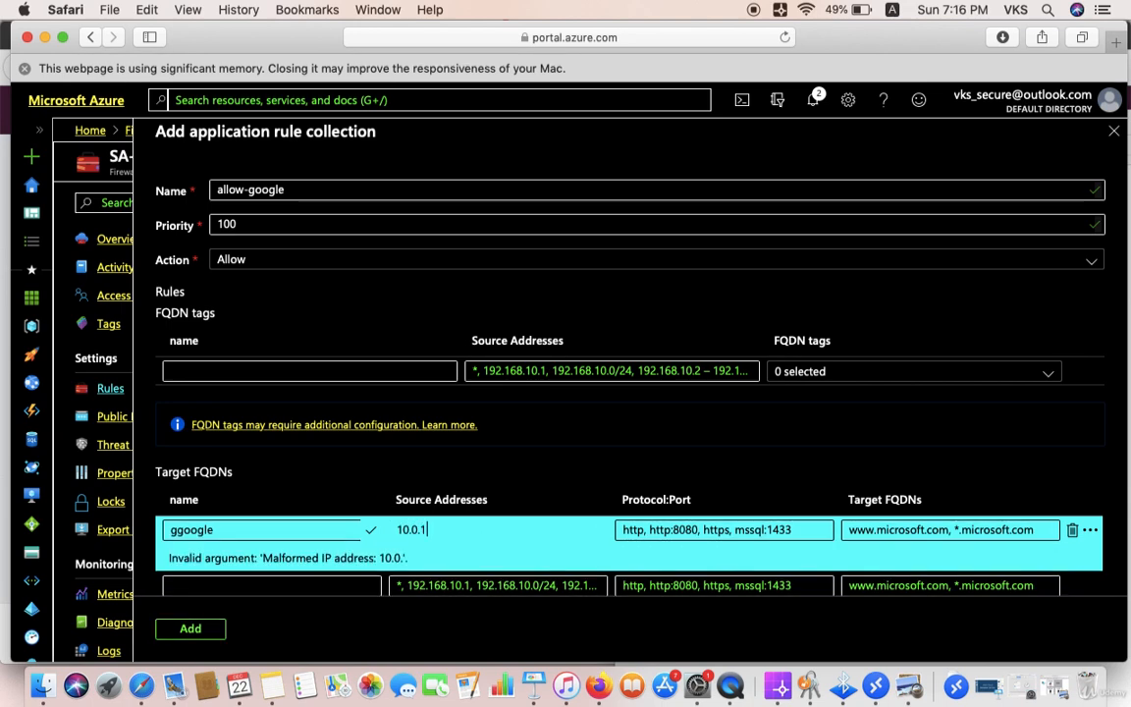
type("/24")
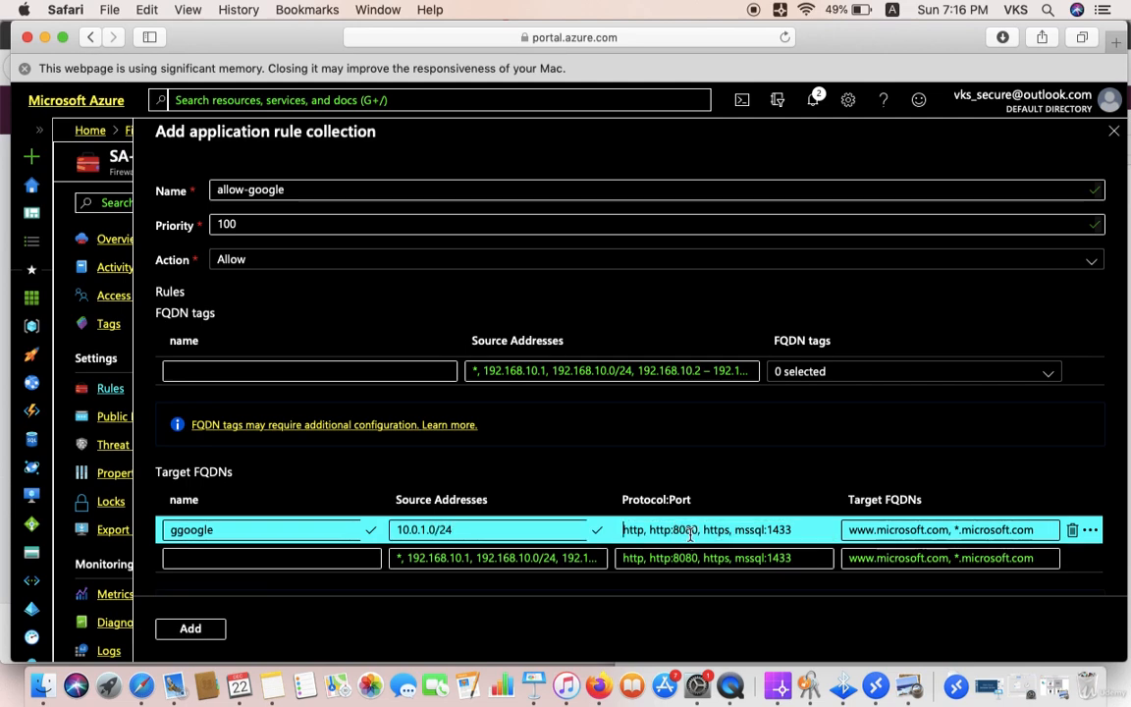
type("htt")
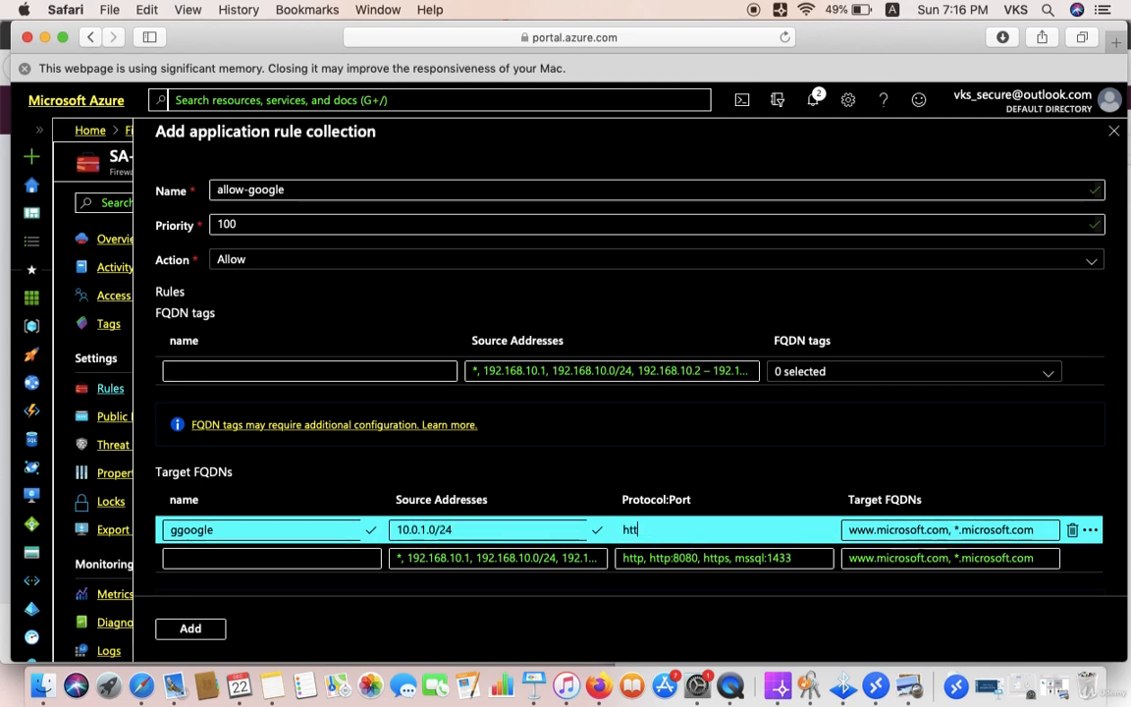
type("p,https")
left_click(876, 535)
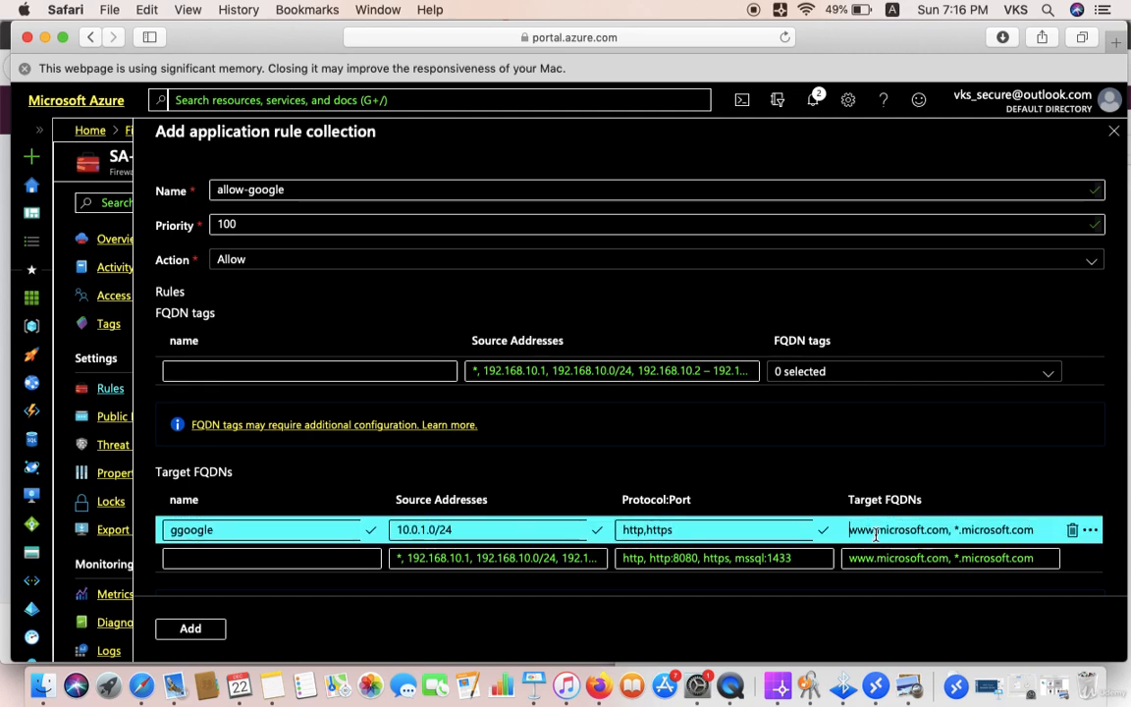
type("www")
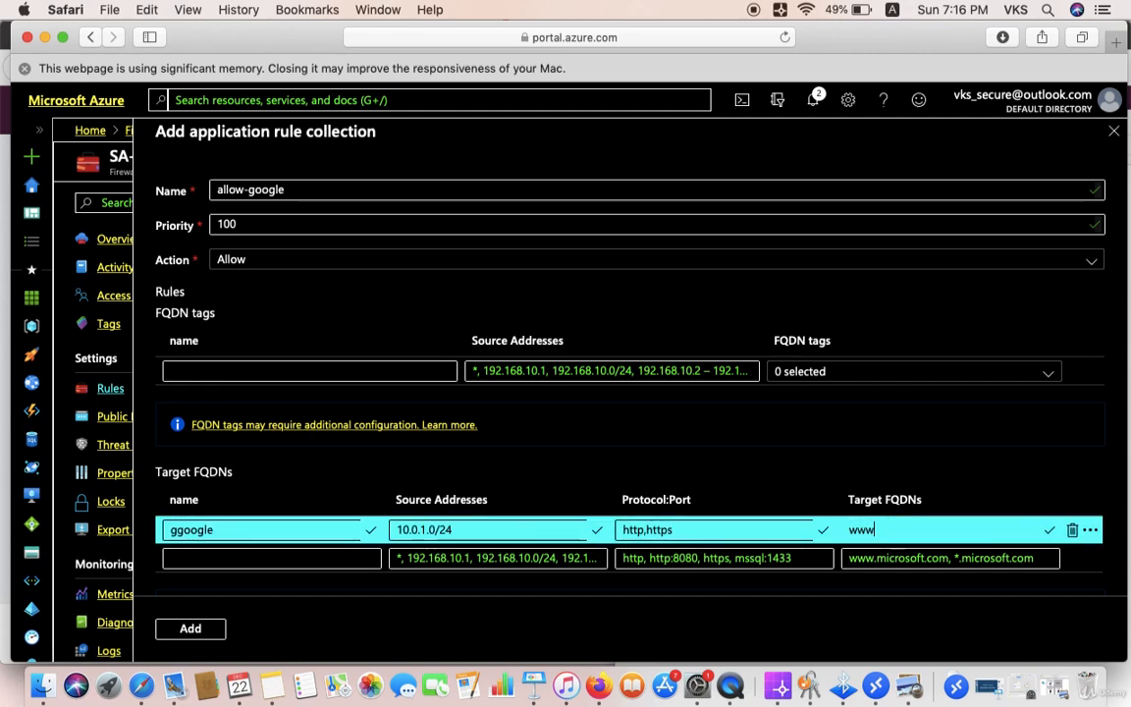
type(".google.com")
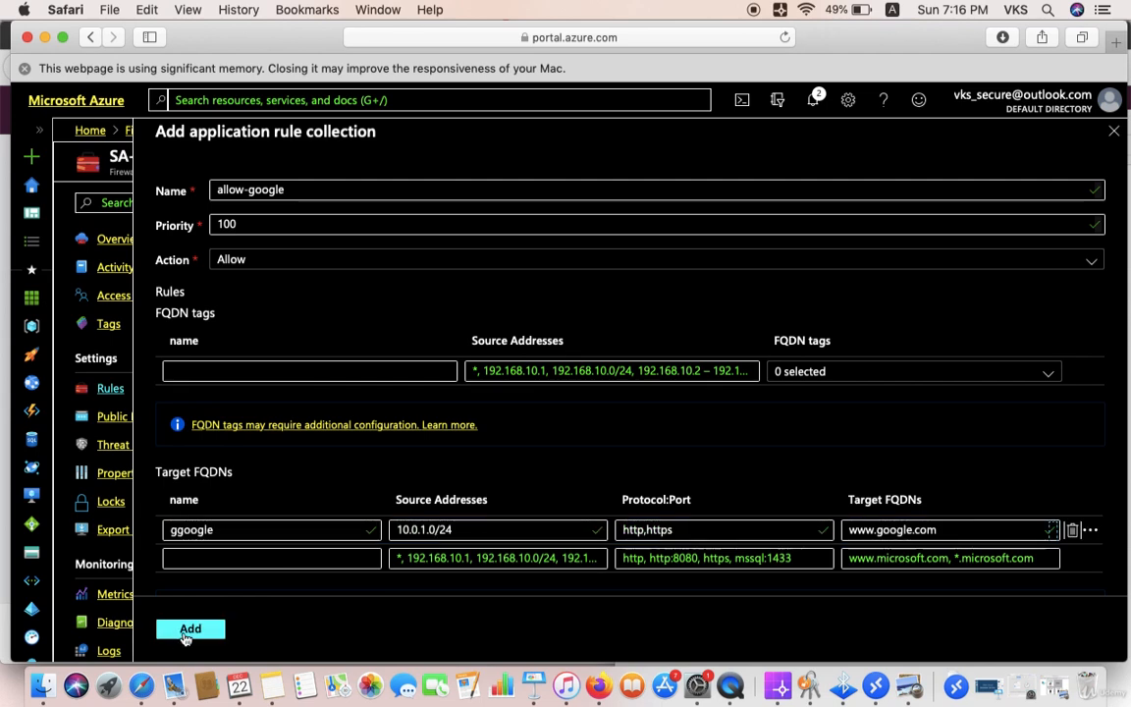
left_click(186, 629)
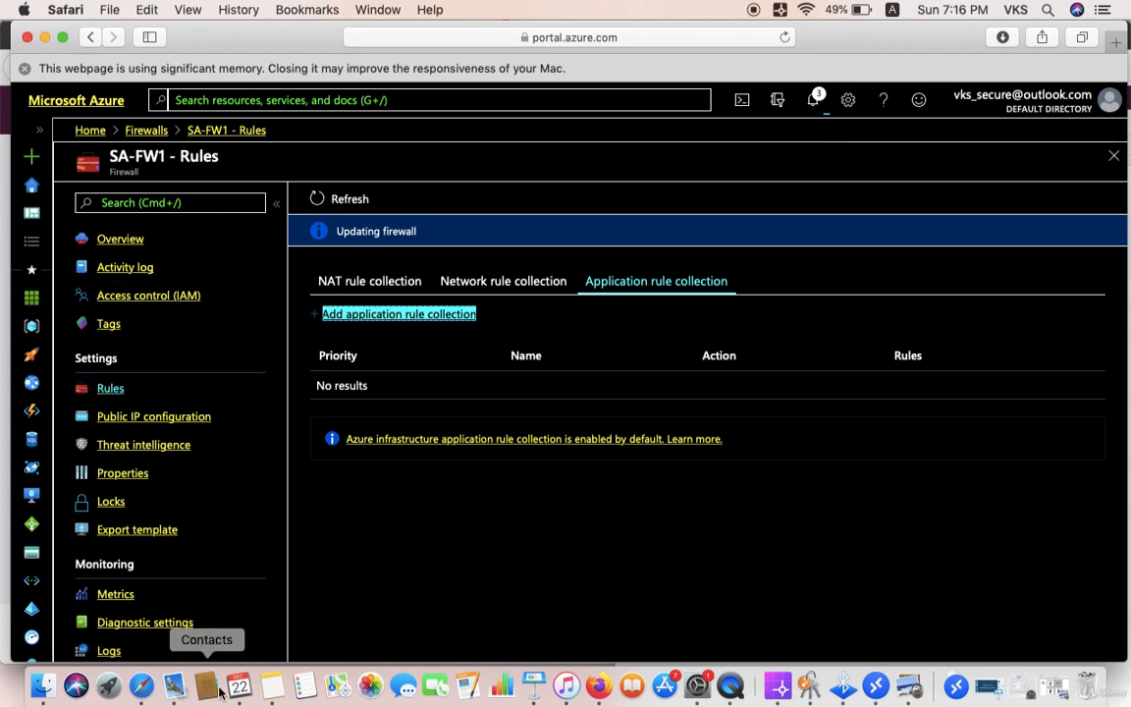
Step: Check the 'Try google.com from Vm1' lab note, then return to SA-FW1's rule collections in the Azure portal
left_click(272, 687)
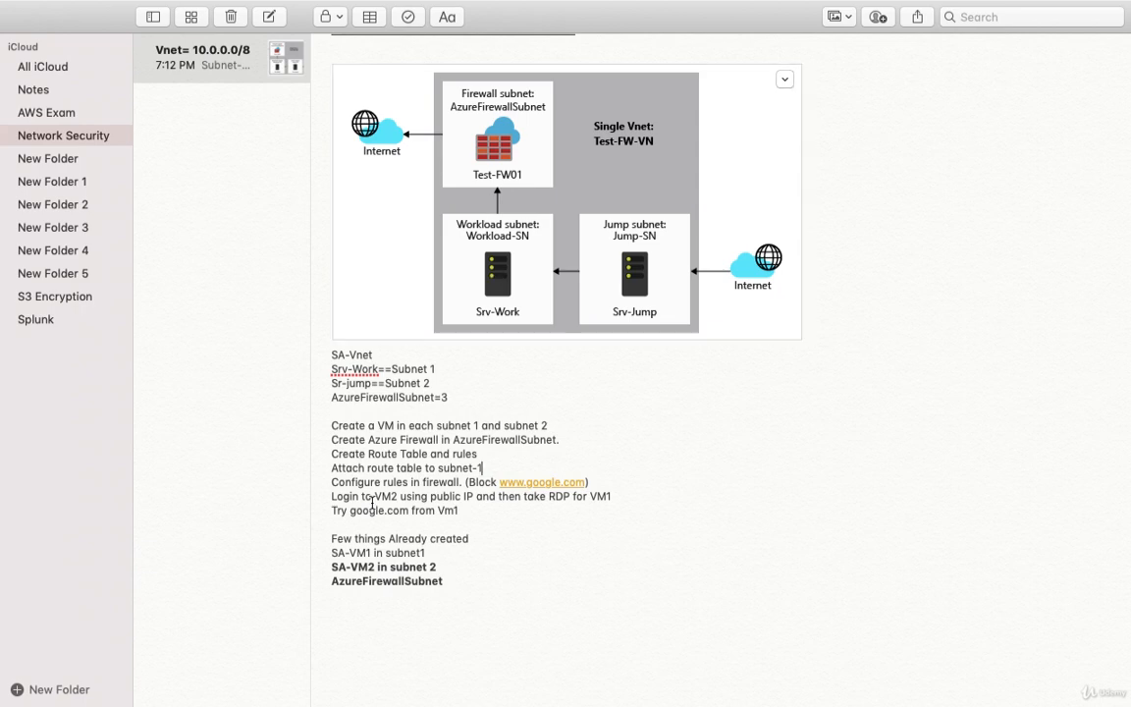
left_click_drag(334, 511, 464, 521)
left_click(481, 525)
mouse_move(133, 7)
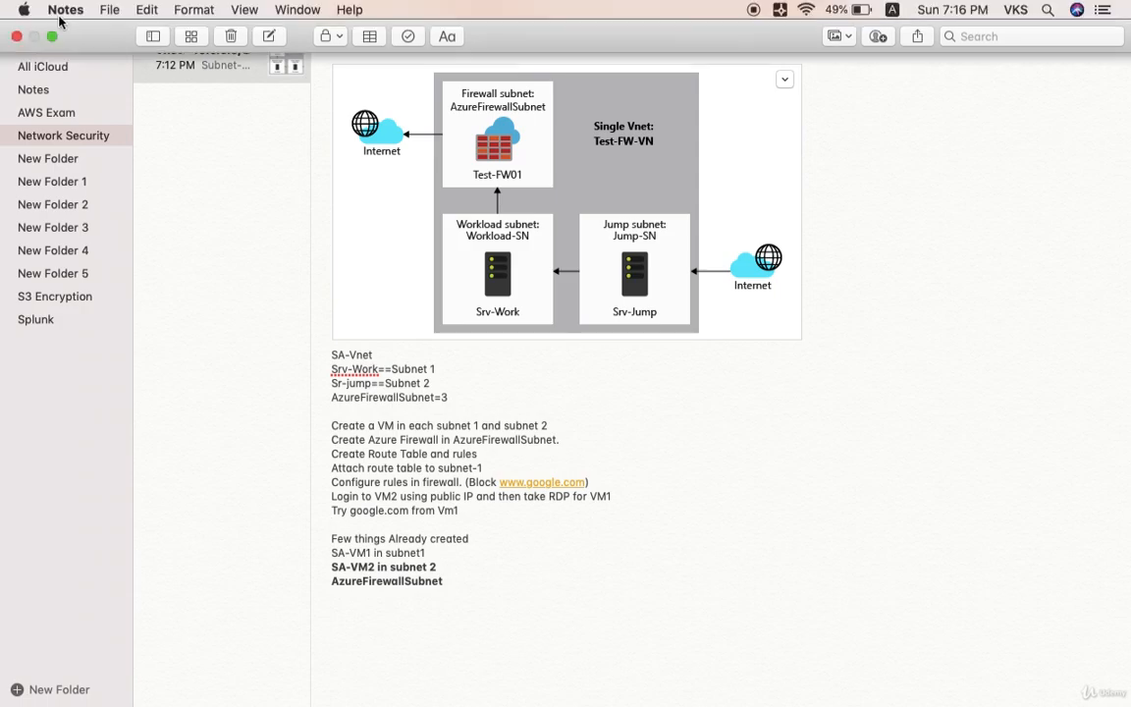
left_click(53, 36)
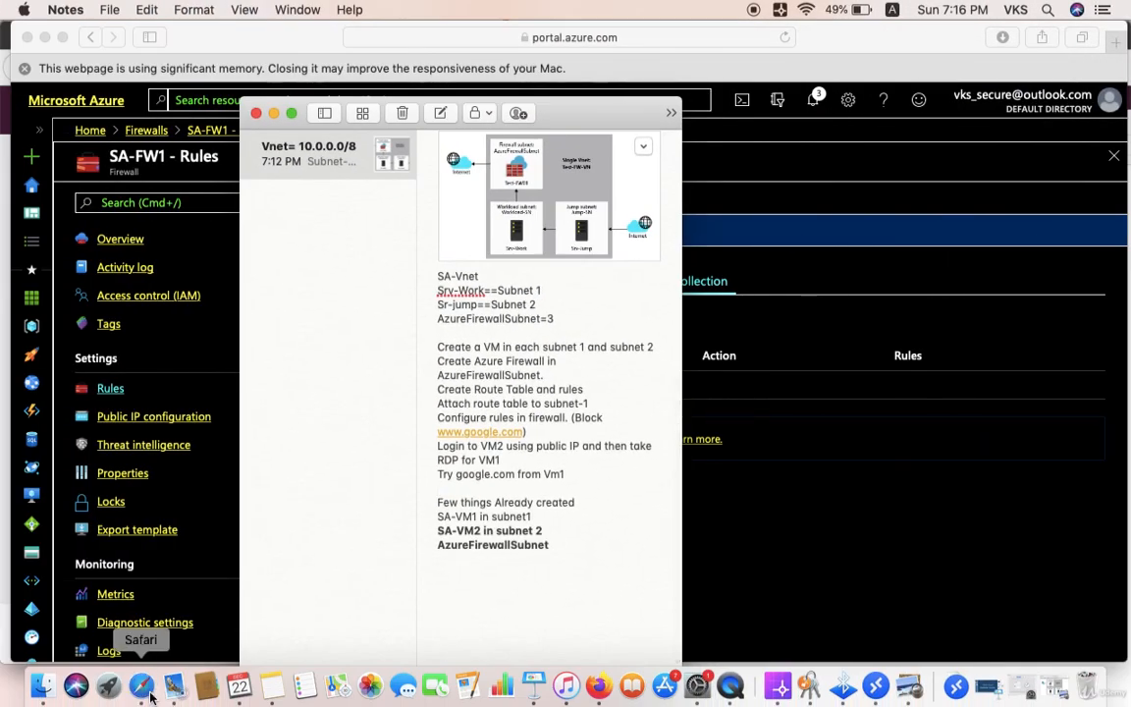
left_click(141, 685)
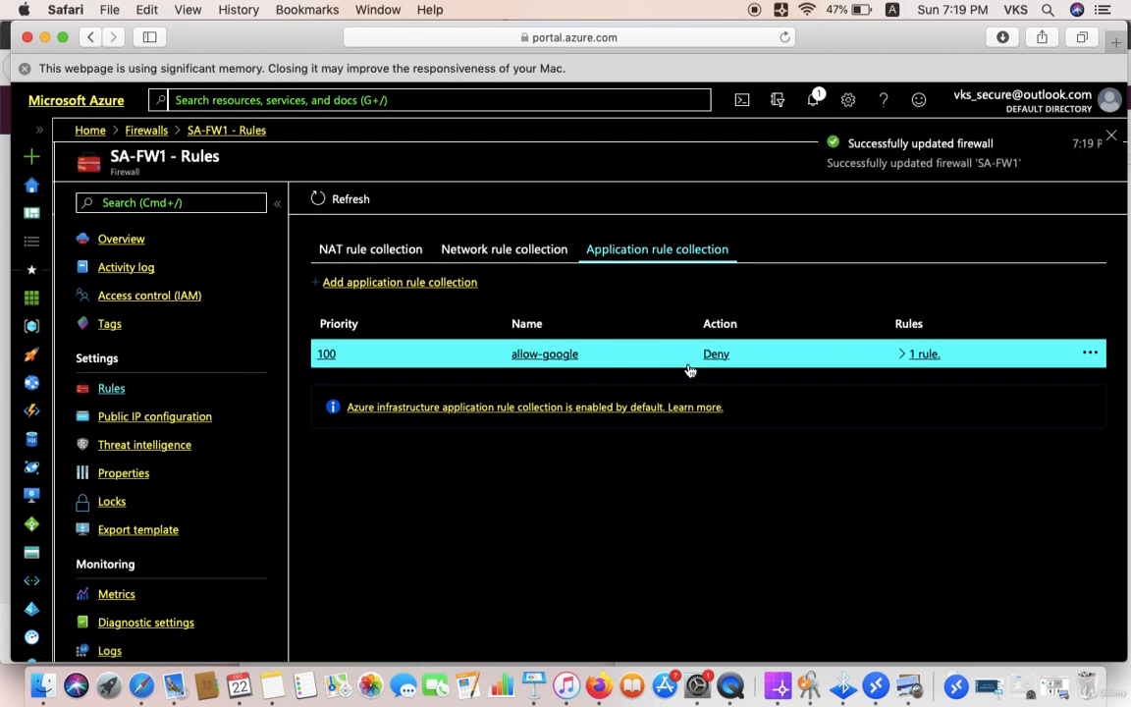
left_click(876, 685)
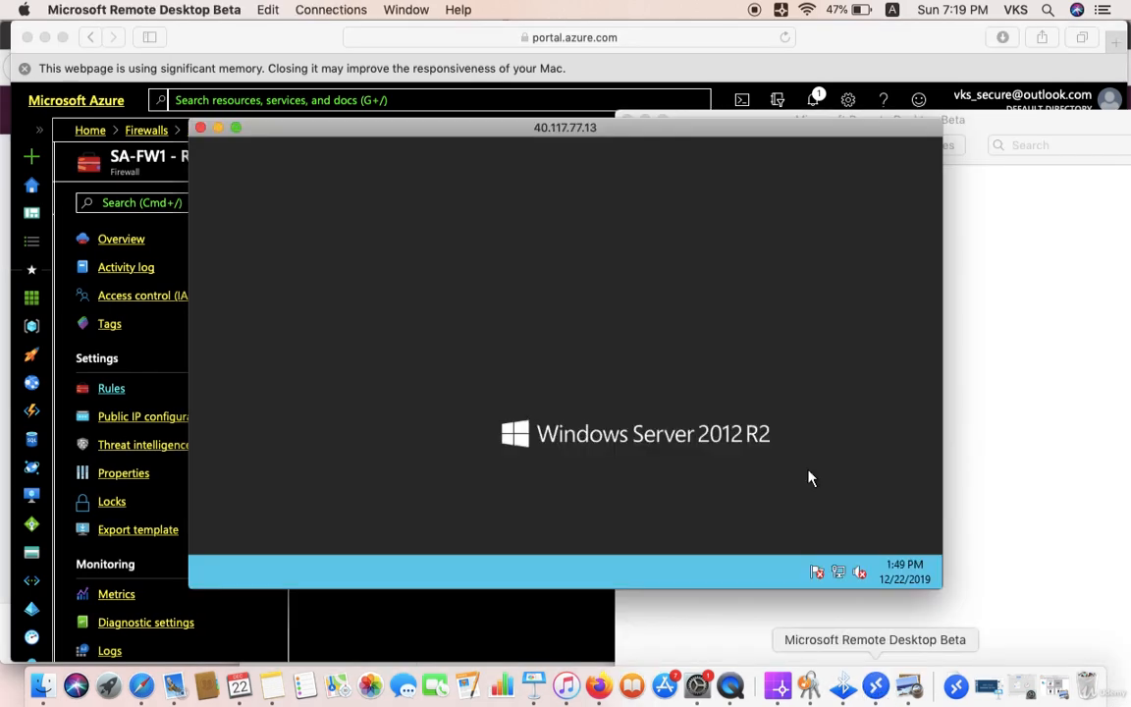
left_click(235, 128)
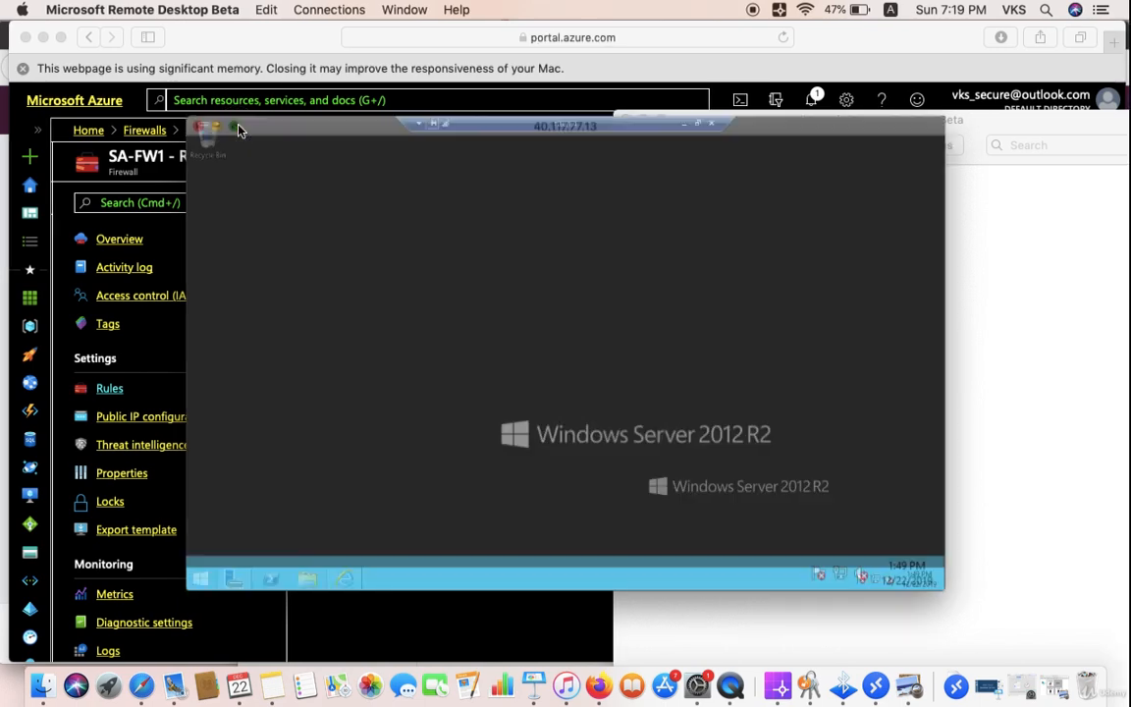
left_click(249, 681)
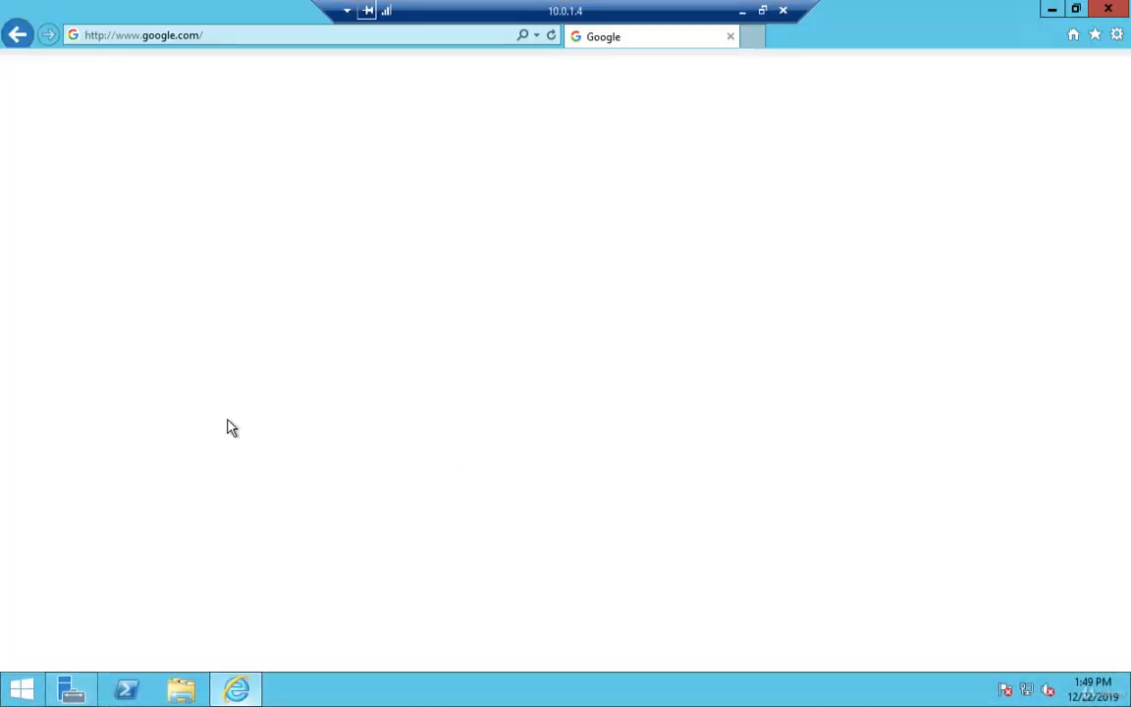
left_click(550, 36)
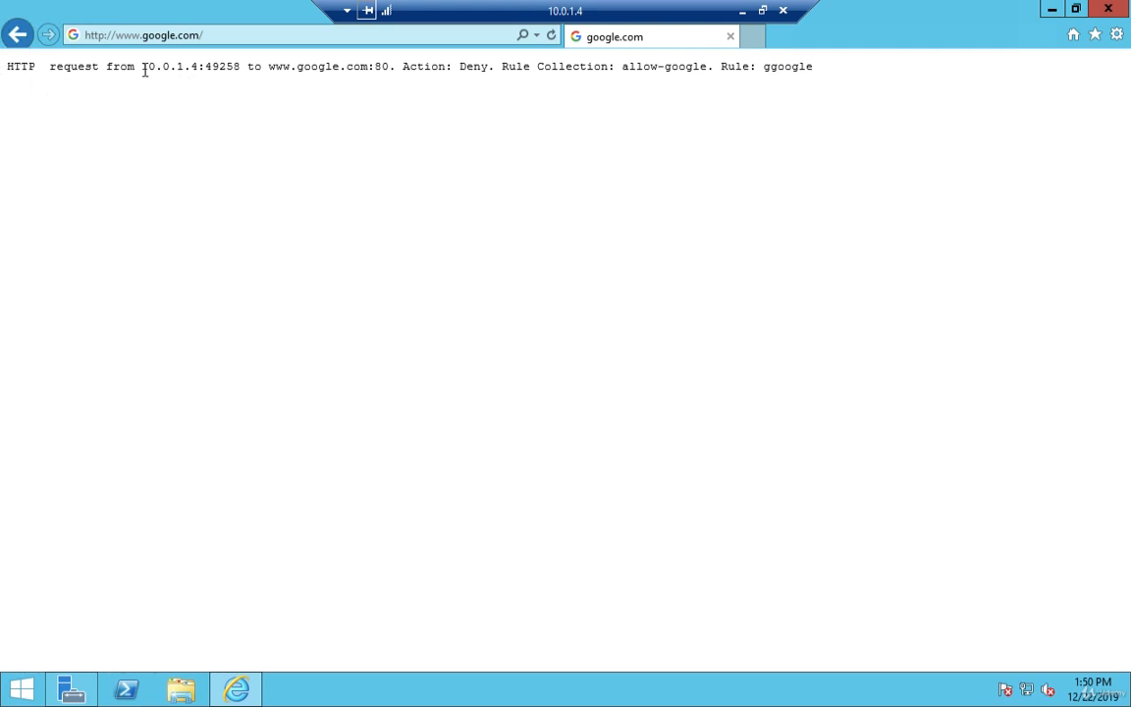
left_click_drag(142, 69, 205, 70)
left_click(743, 12)
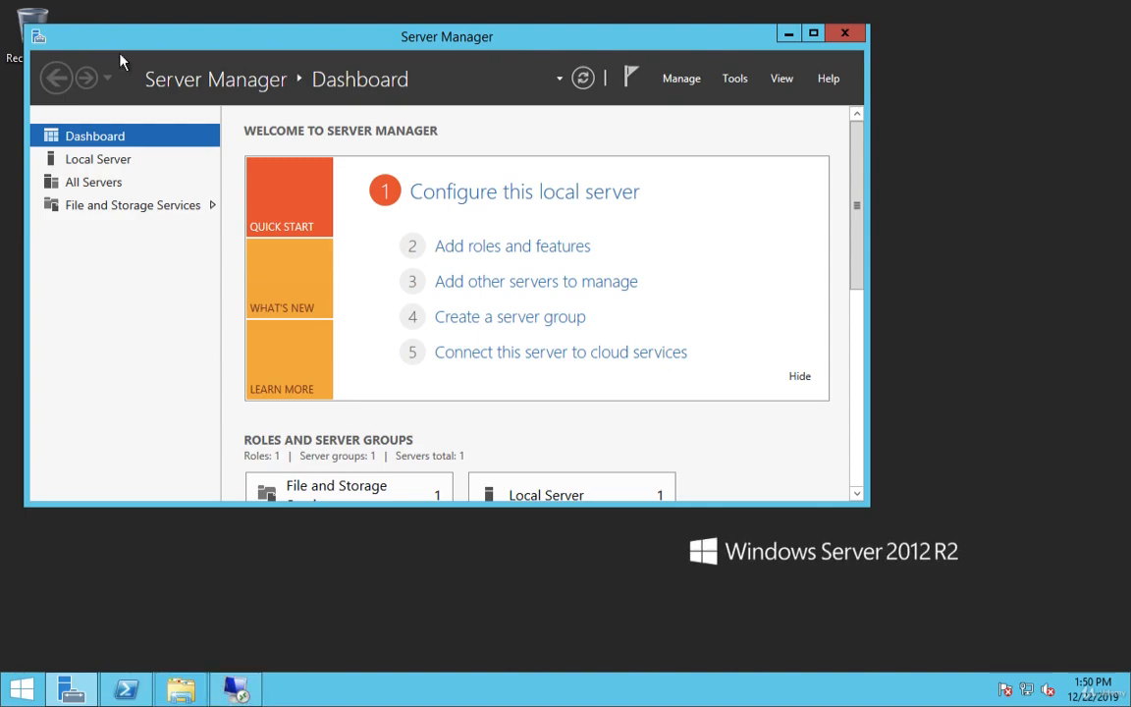
left_click(48, 29)
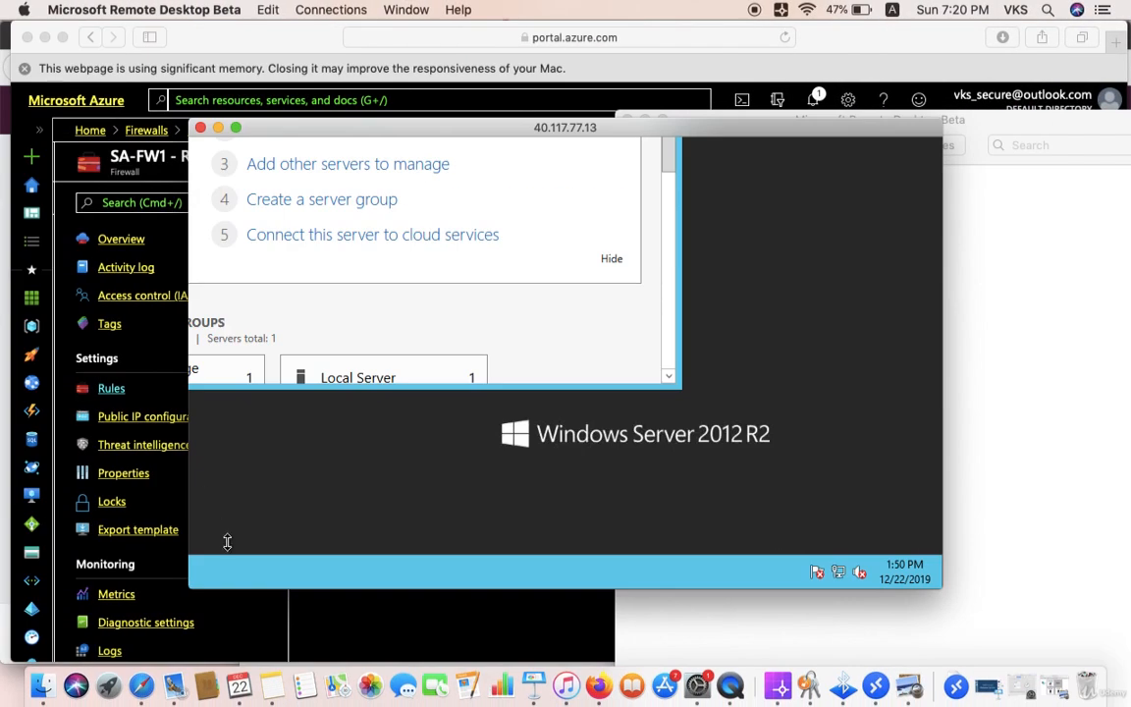
left_click(282, 685)
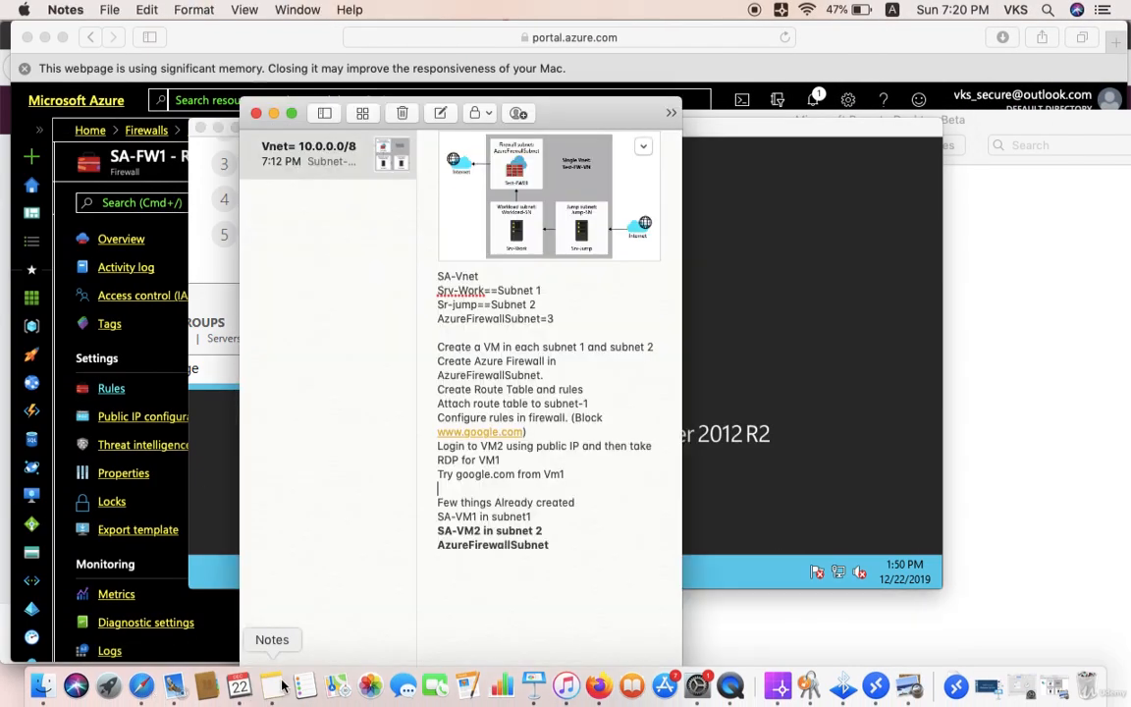
left_click(291, 116)
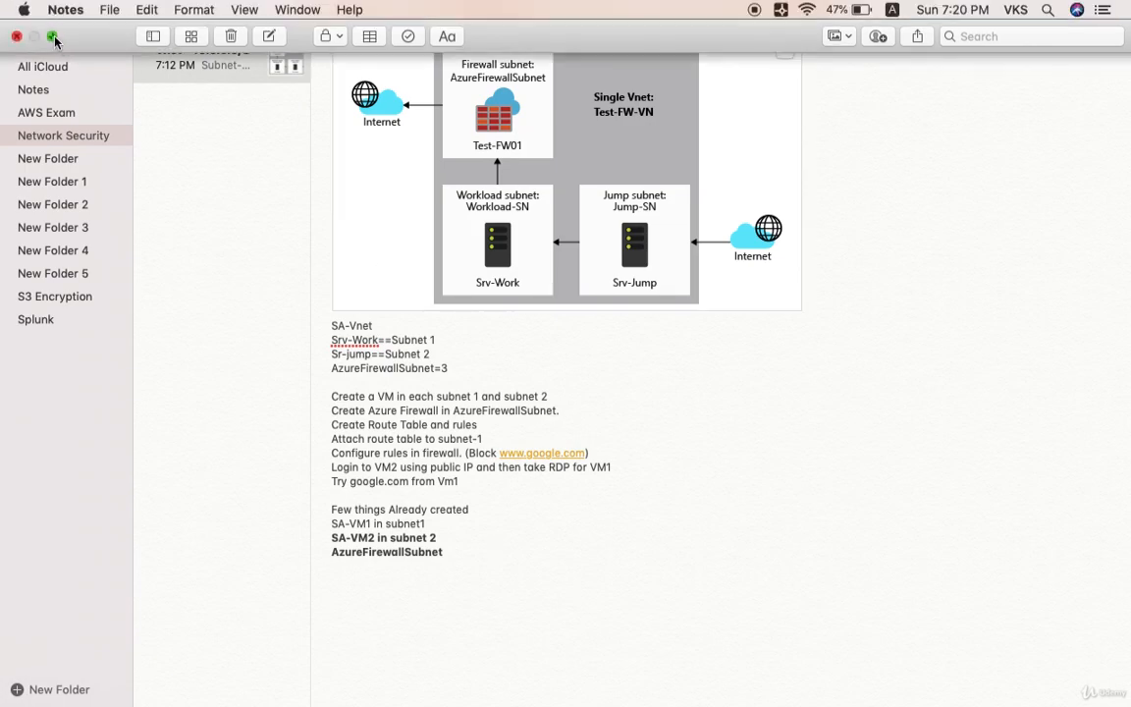
left_click(53, 36)
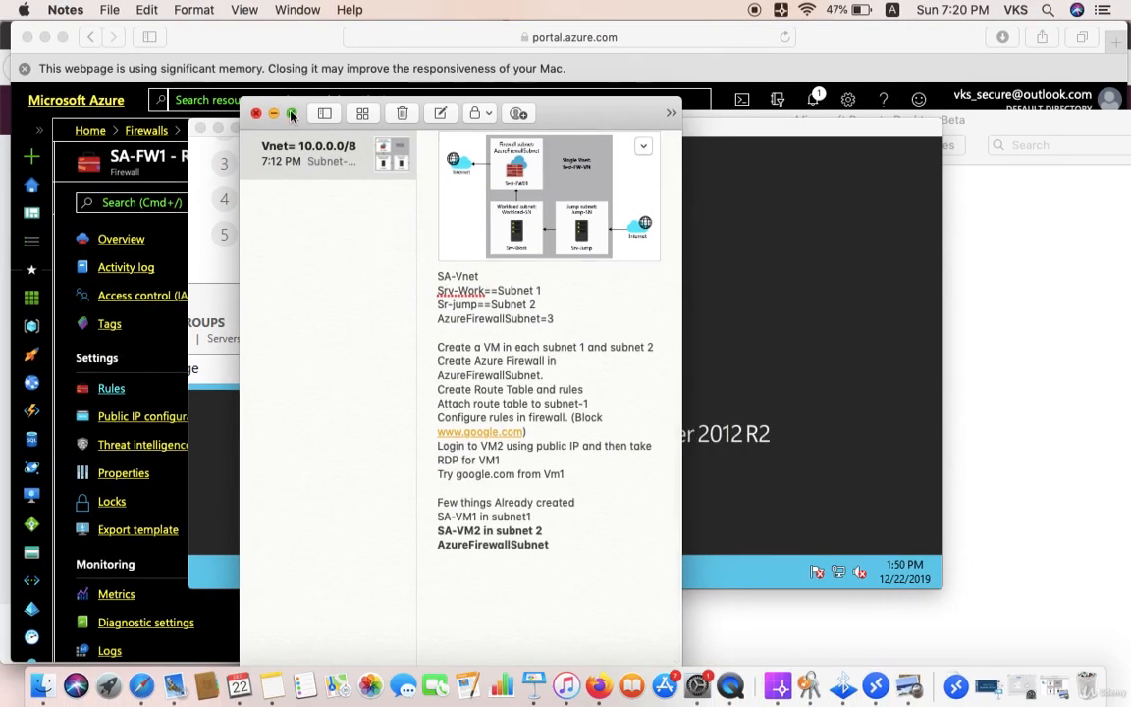
left_click(274, 113)
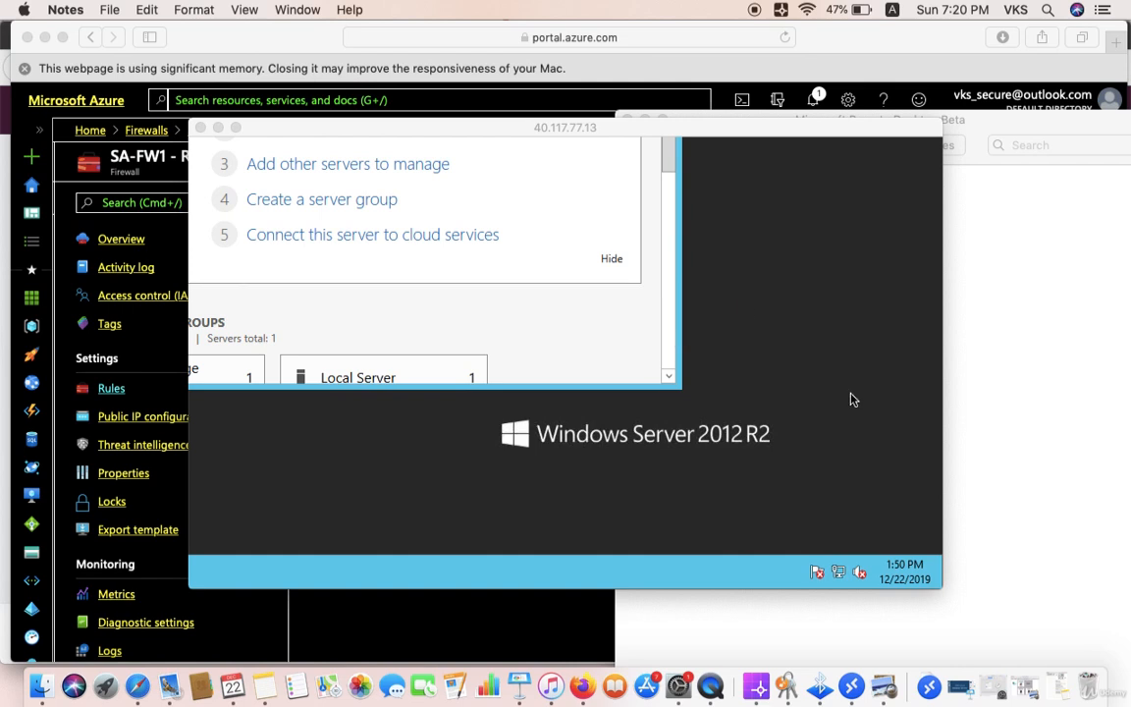